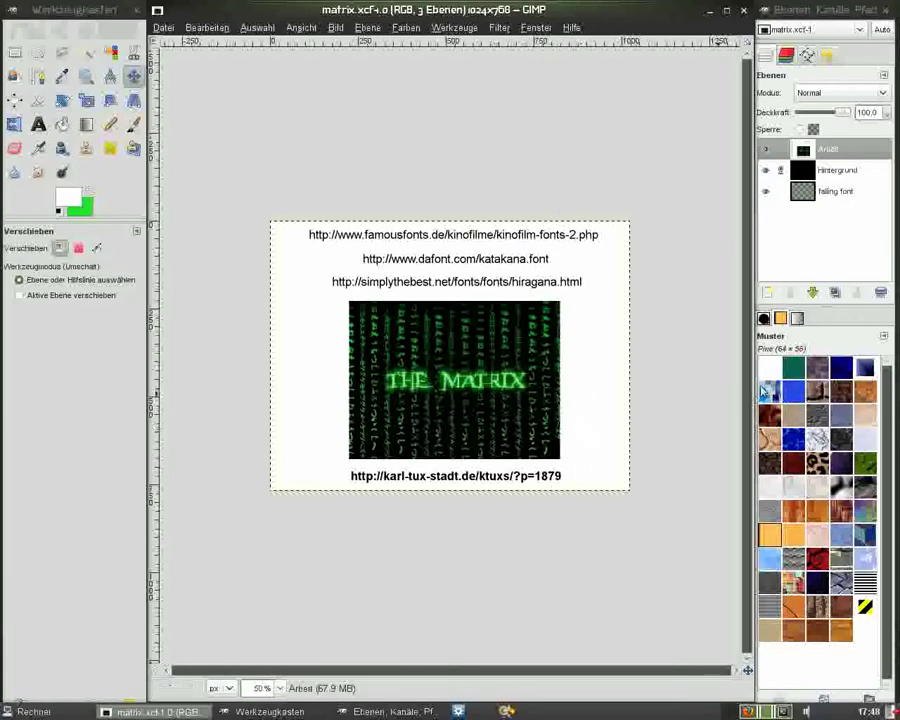
Delete the credits layer and set the foreground colour to green 1be52e
{"action": "left_click", "coordinate": [882, 293]}
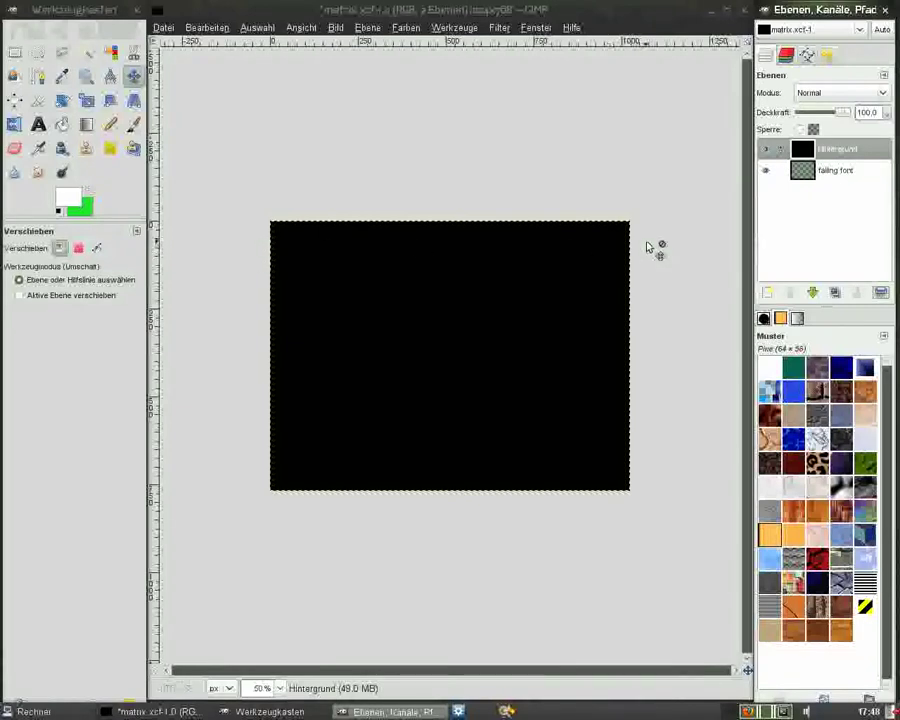
{"action": "left_click", "coordinate": [89, 191]}
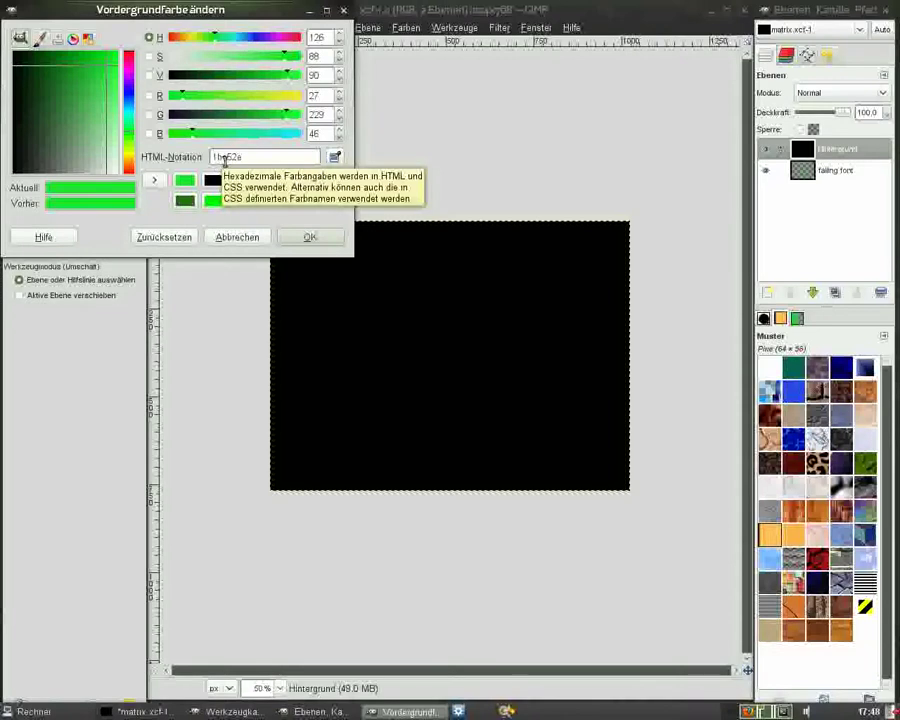
{"action": "left_click", "coordinate": [303, 237]}
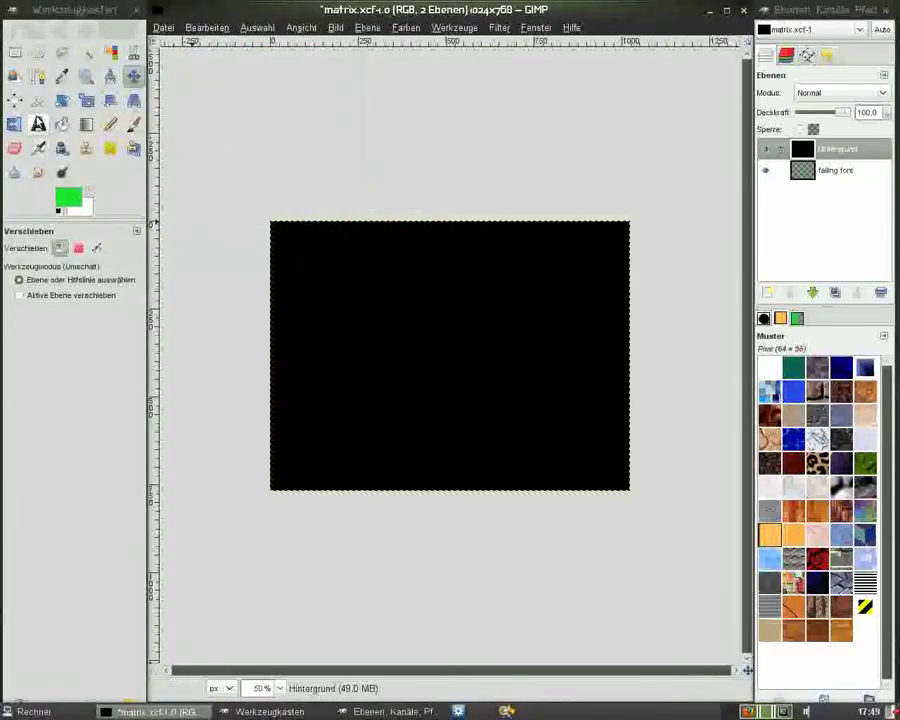
Set the Text tool to Hiragana Thin at size 30 and type a row of characters
{"action": "left_click", "coordinate": [38, 124]}
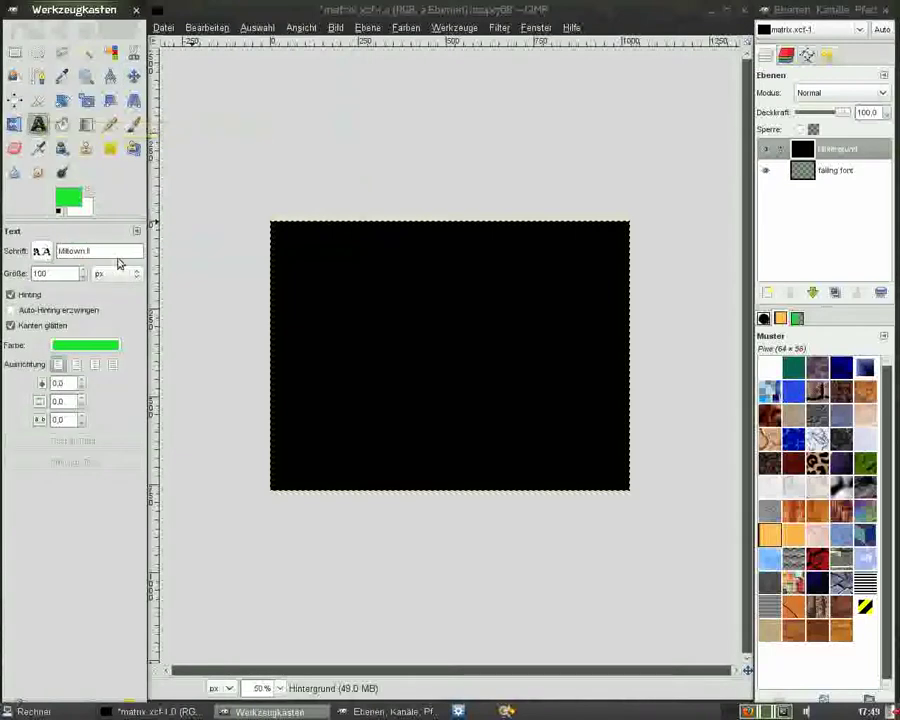
{"action": "triple_click", "coordinate": [112, 252]}
{"action": "type", "text": "Hiragana Trin"}
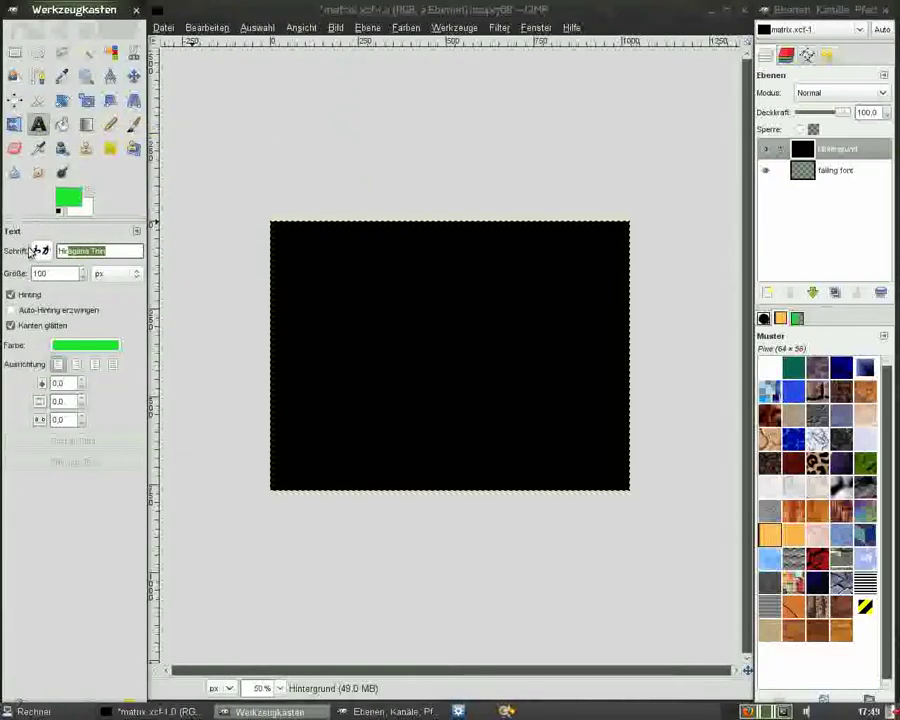
{"action": "key", "text": "Tab"}
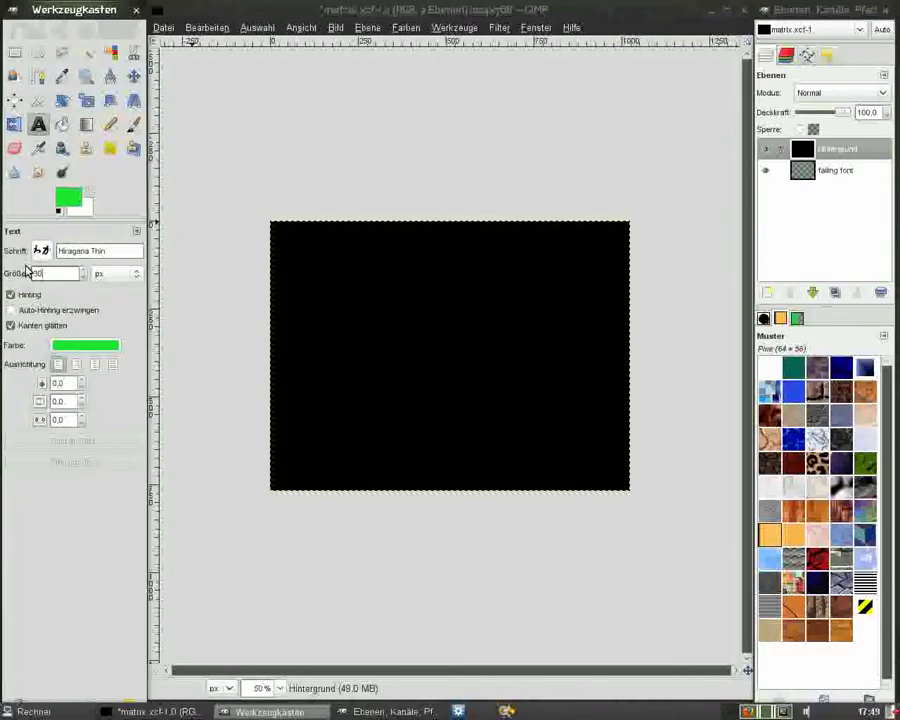
{"action": "type", "text": "30"}
{"action": "left_click", "coordinate": [185, 321]}
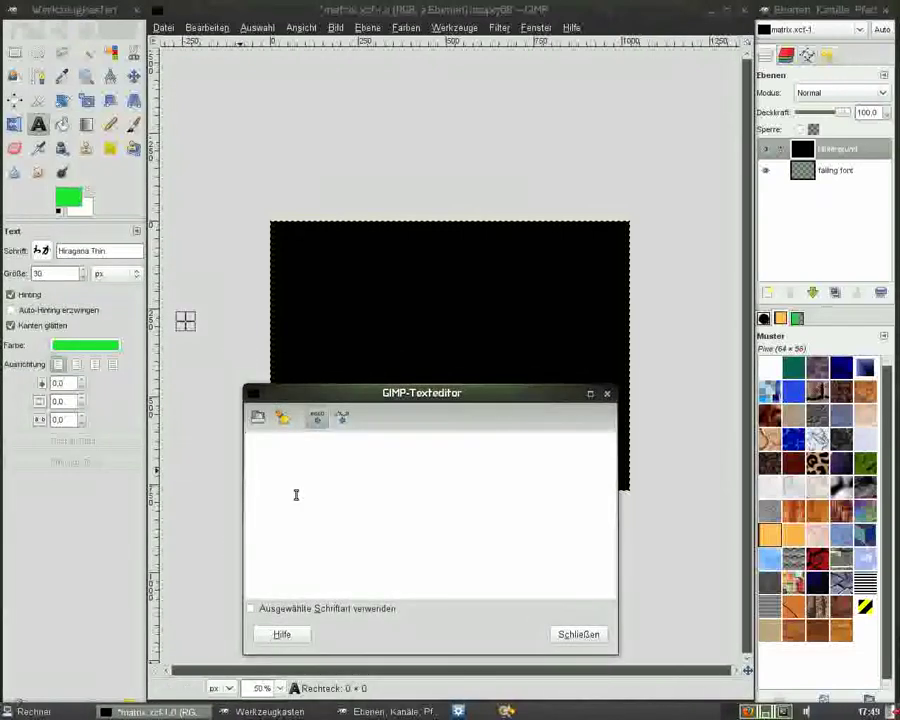
{"action": "type", "text": "af"}
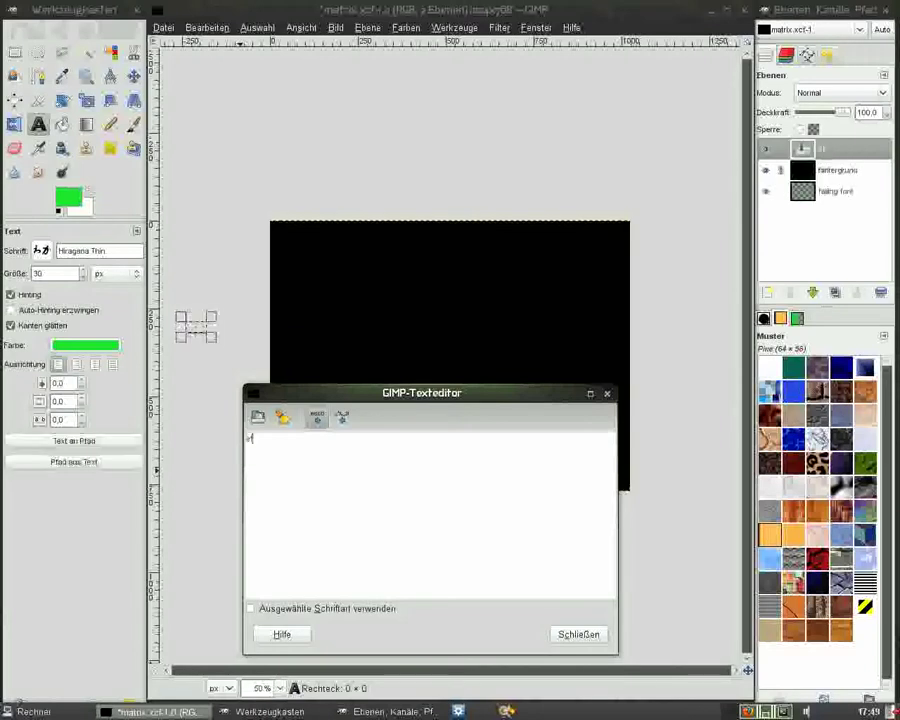
{"action": "type", "text": "grh ut  hther  eh"}
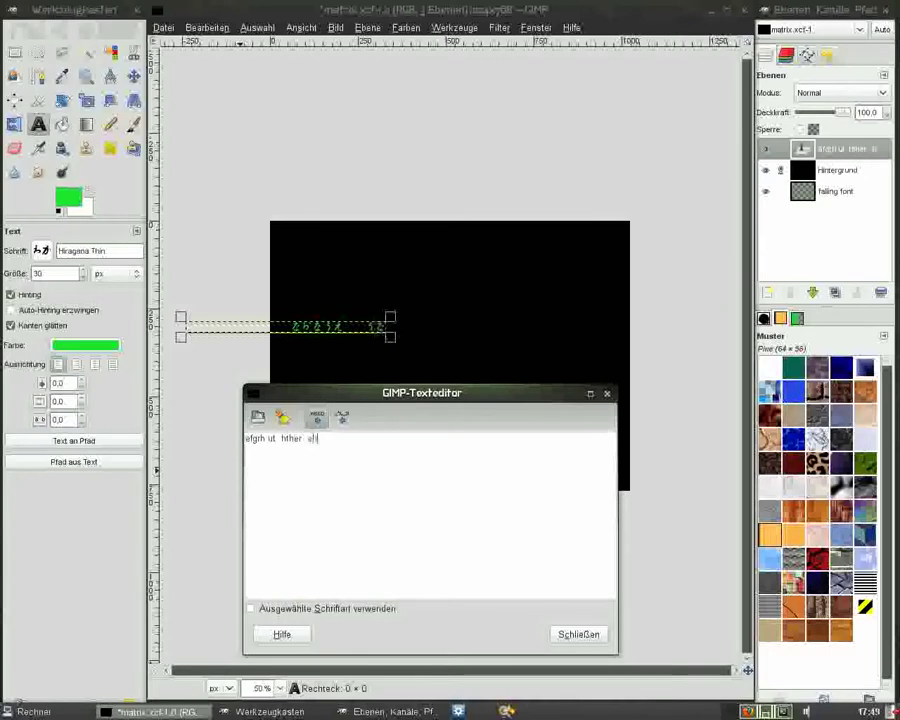
{"action": "type", "text": "rehcherh  "}
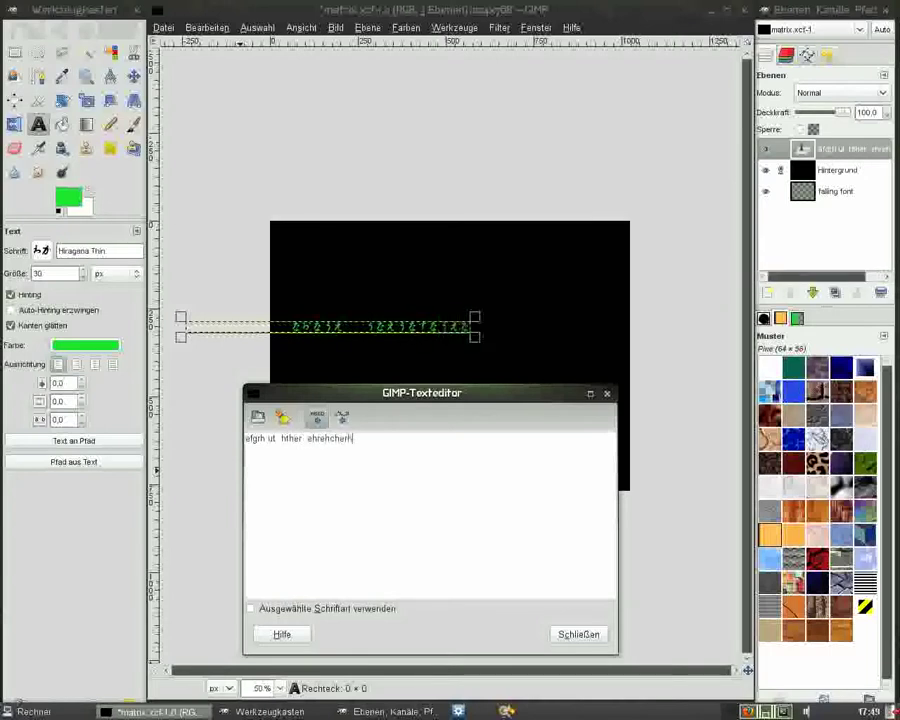
{"action": "type", "text": "vnemarhhc    erhehrhehrherh"}
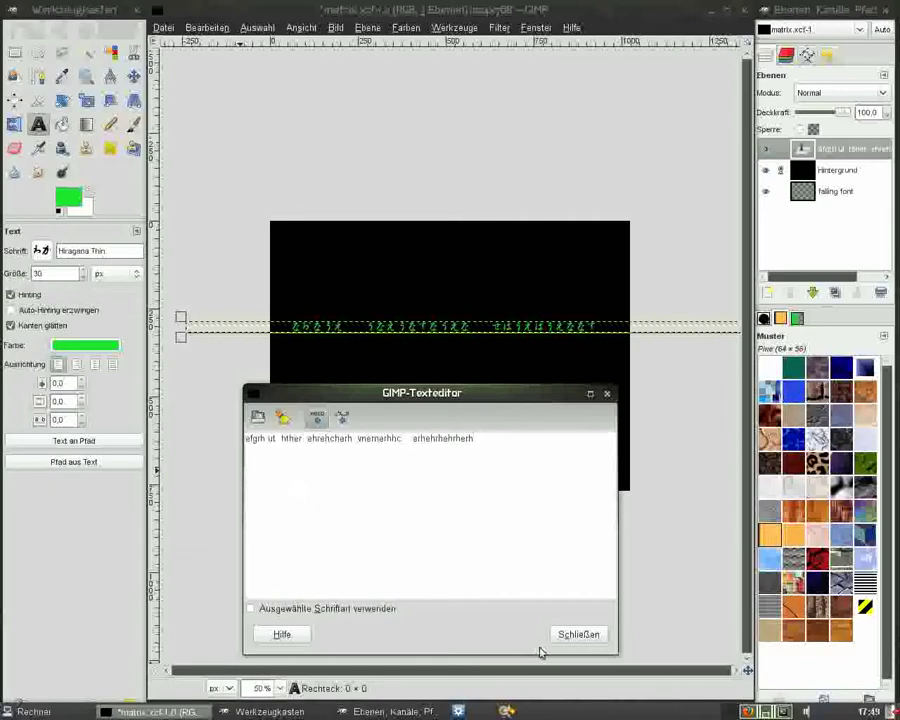
Zoom to 33.3% and rotate the text layer 90° clockwise into a vertical column
{"action": "left_click", "coordinate": [593, 634]}
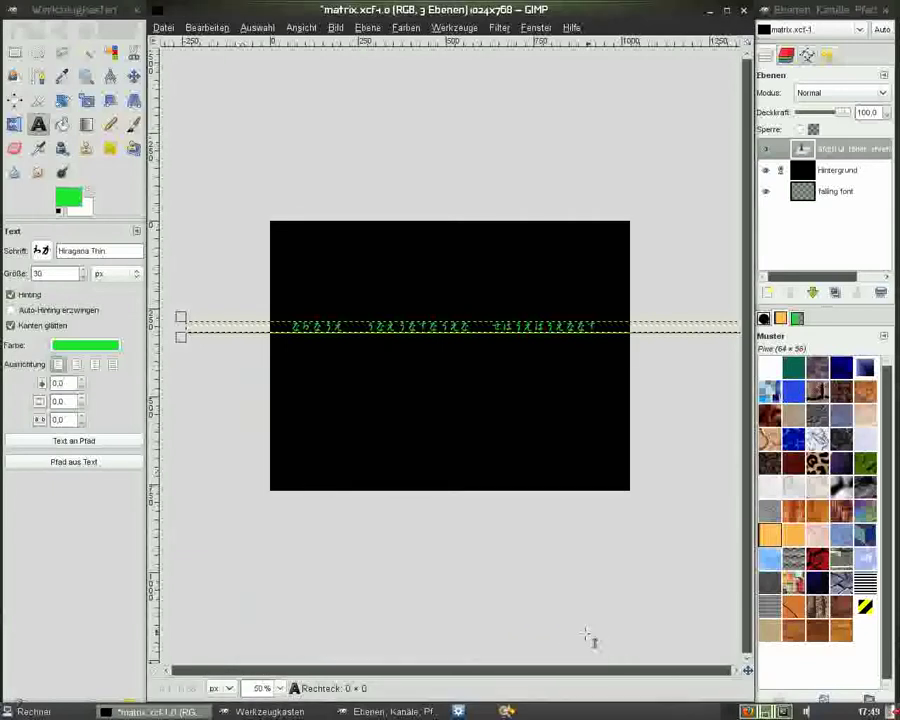
{"action": "left_click", "coordinate": [281, 689]}
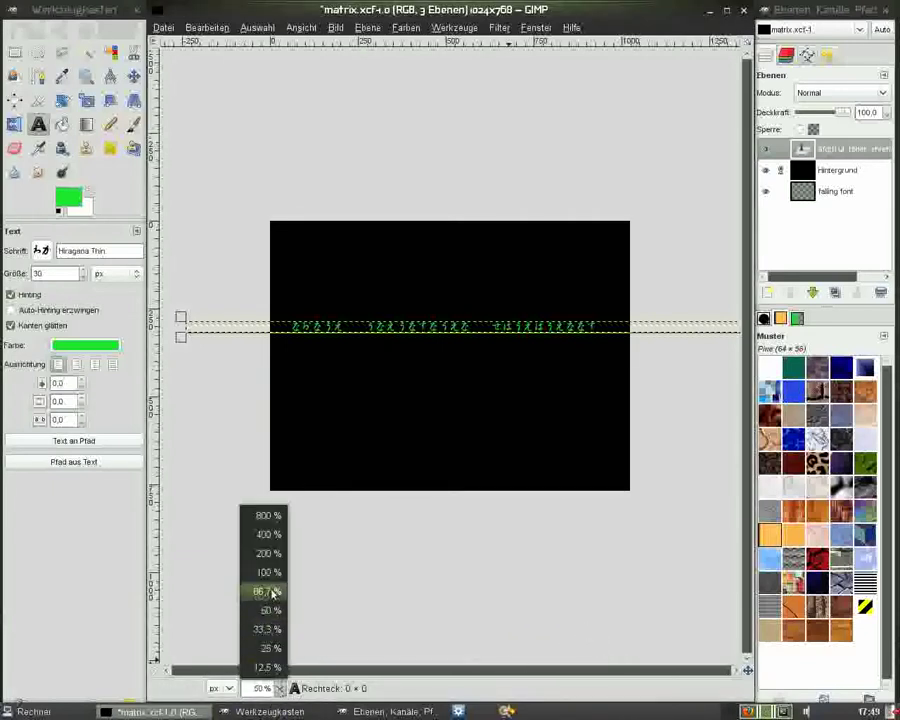
{"action": "left_click", "coordinate": [279, 629]}
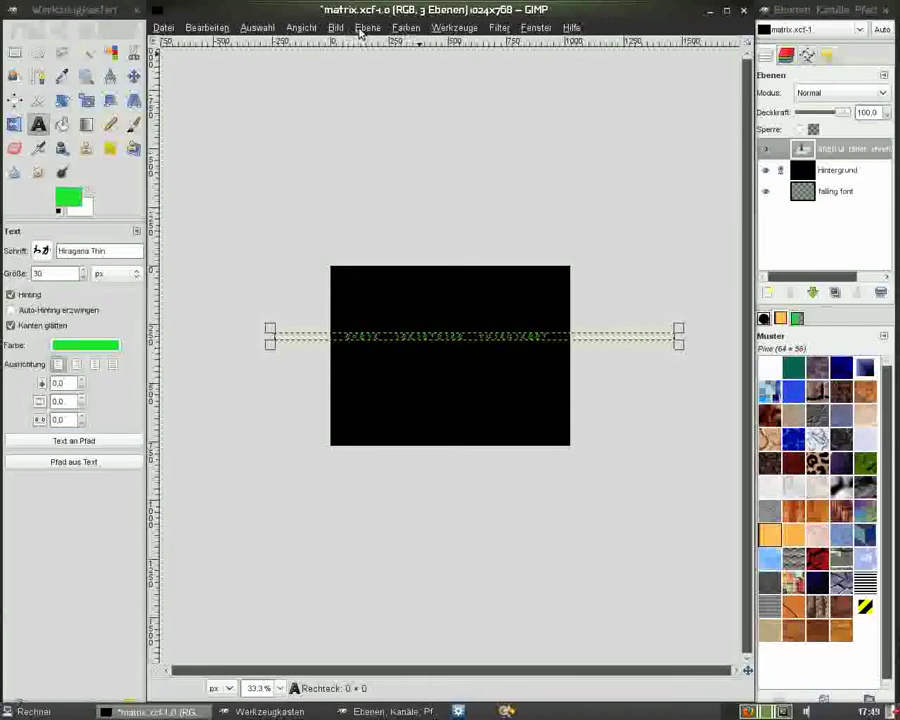
{"action": "left_click", "coordinate": [364, 28]}
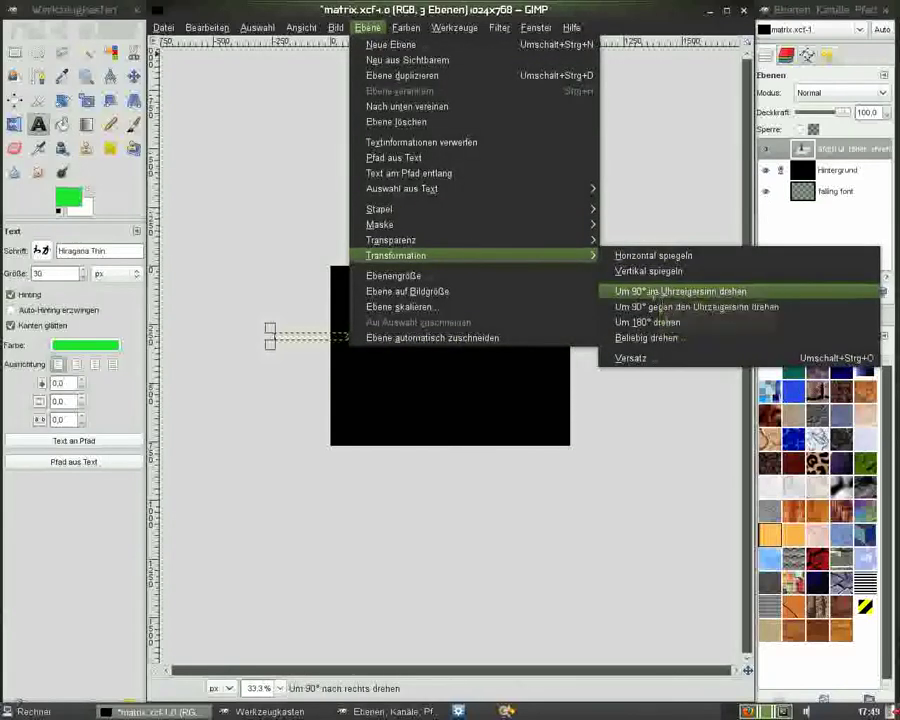
{"action": "left_click", "coordinate": [659, 299]}
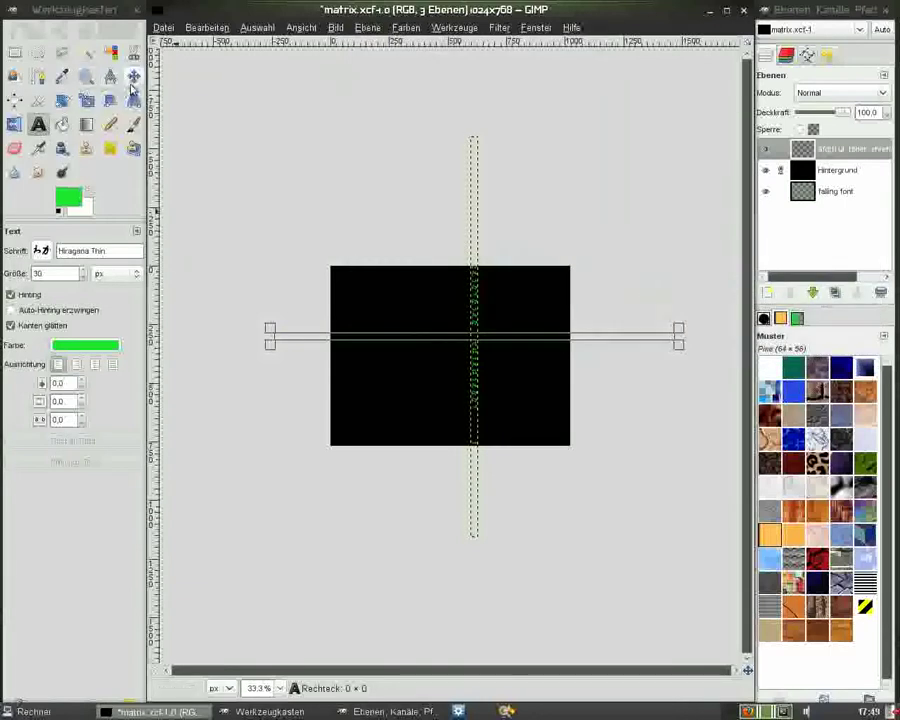
{"action": "left_click", "coordinate": [132, 80]}
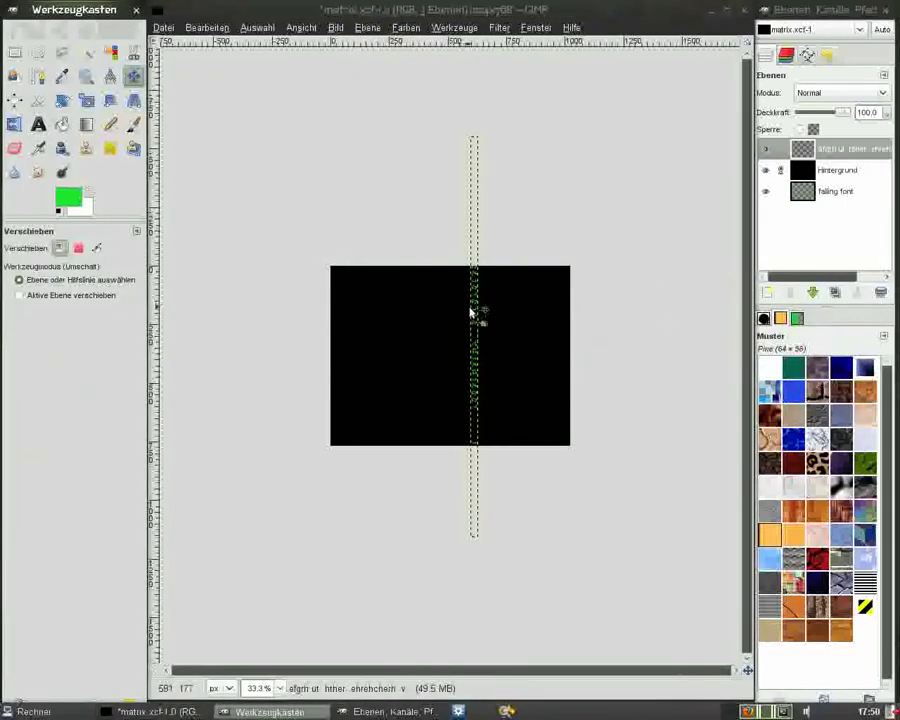
{"action": "left_click", "coordinate": [280, 688]}
Undo an accidental background shift, move the column flush to the left edge, and duplicate it
{"action": "left_click", "coordinate": [269, 611]}
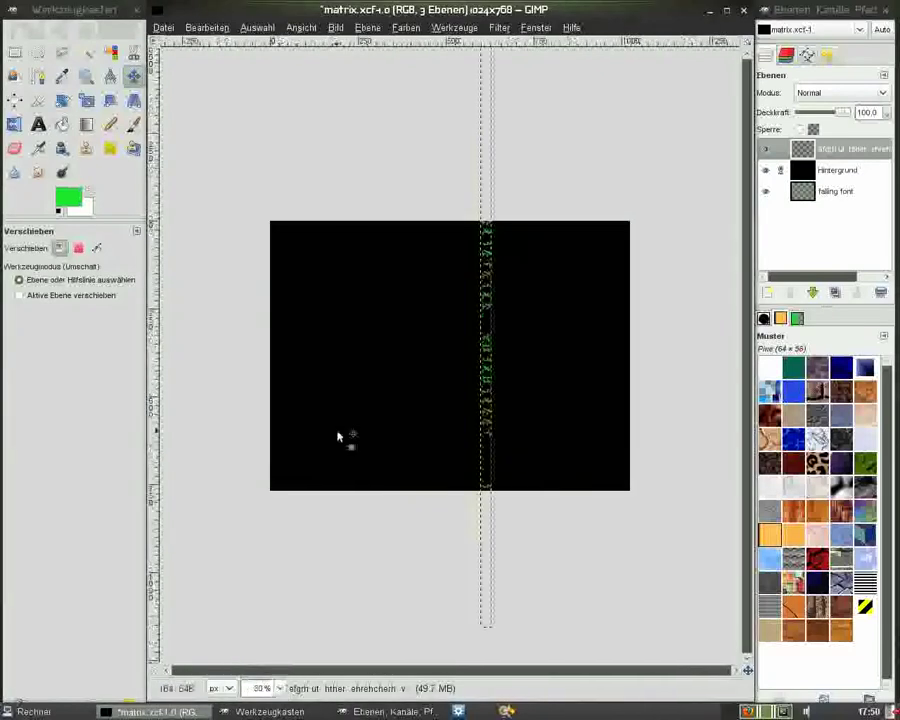
{"action": "left_click_drag", "start_coordinate": [485, 279], "coordinate": [482, 283]}
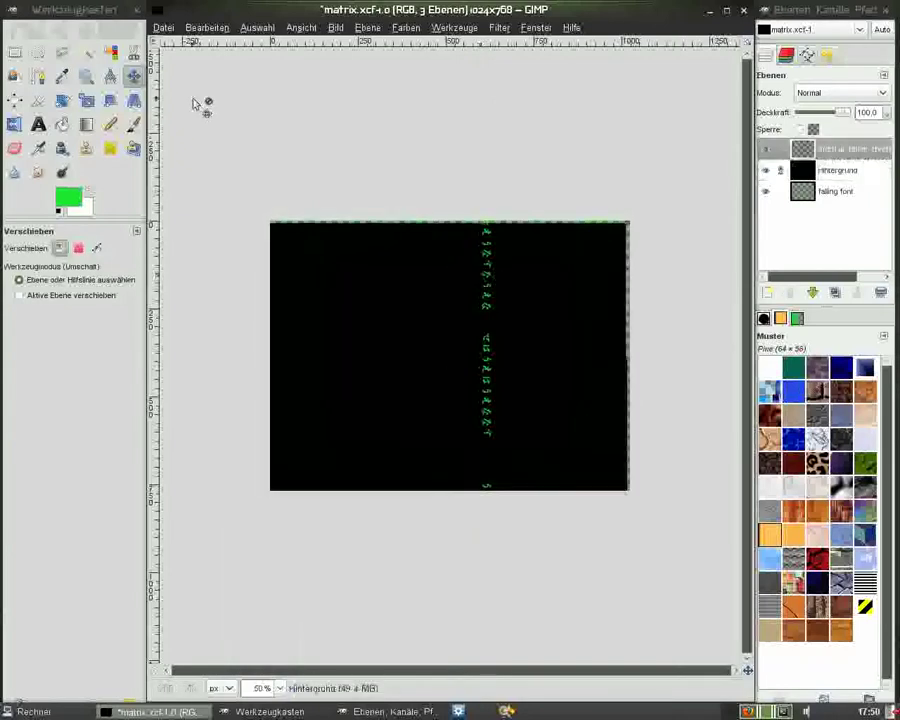
{"action": "left_click", "coordinate": [200, 27]}
{"action": "left_click", "coordinate": [200, 45]}
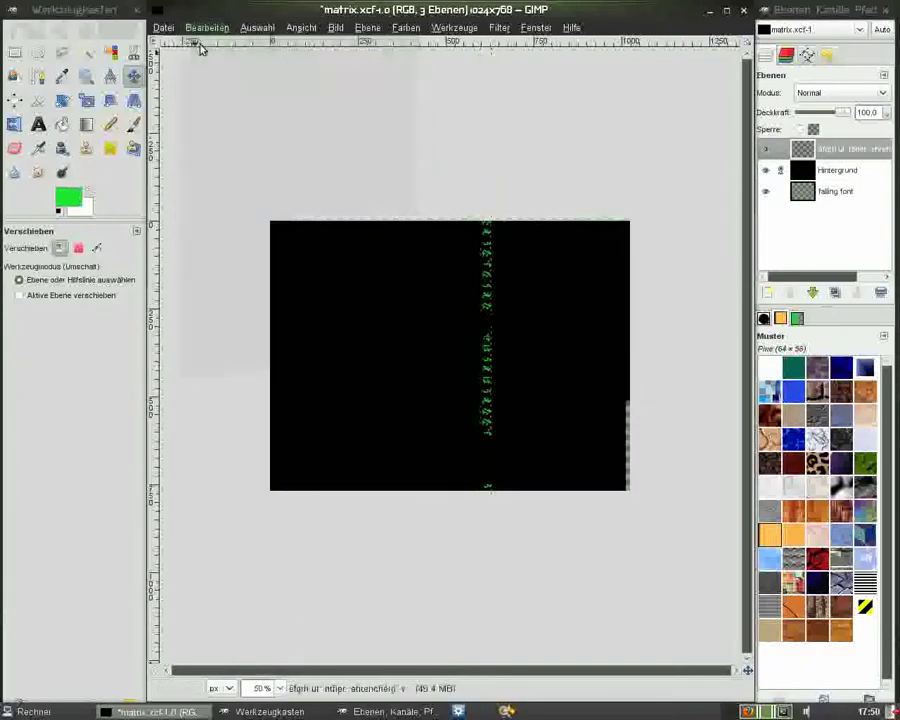
{"action": "mouse_move", "coordinate": [485, 297]}
{"action": "left_mouse_down"}
{"action": "mouse_move", "coordinate": [275, 328]}
{"action": "mouse_move", "coordinate": [277, 430]}
{"action": "left_mouse_up"}
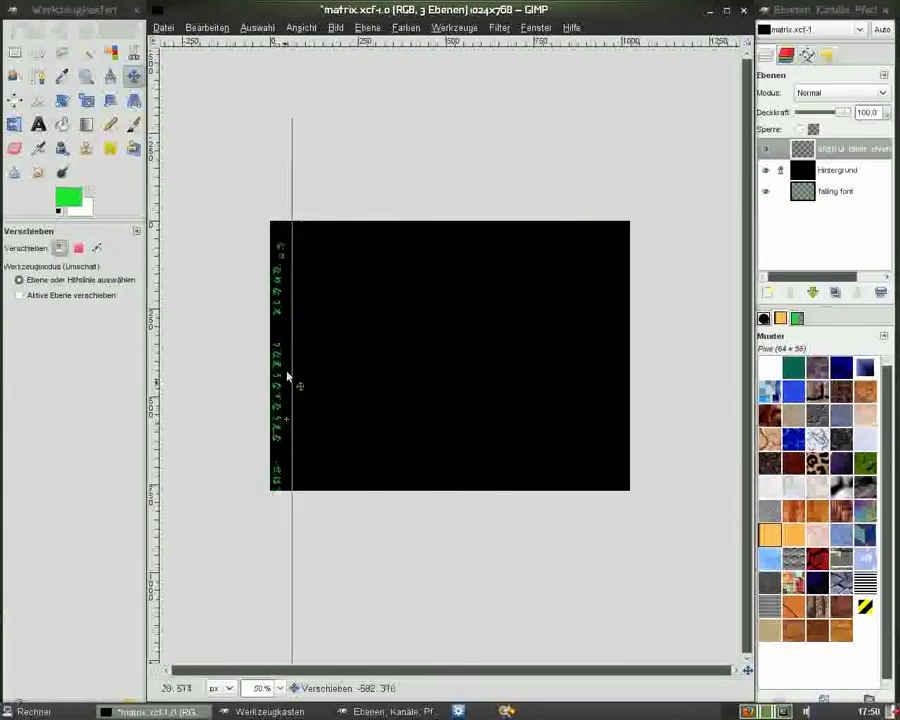
{"action": "mouse_move", "coordinate": [277, 430]}
{"action": "left_mouse_down"}
{"action": "mouse_move", "coordinate": [277, 244]}
{"action": "mouse_move", "coordinate": [277, 398]}
{"action": "mouse_move", "coordinate": [274, 256]}
{"action": "left_mouse_up"}
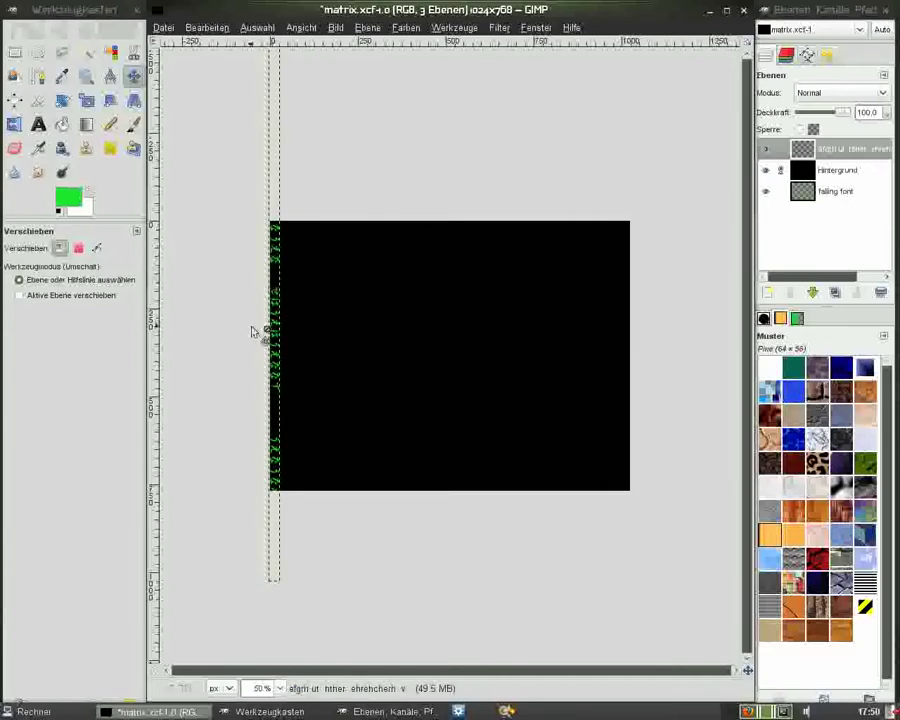
{"action": "left_click", "coordinate": [838, 293]}
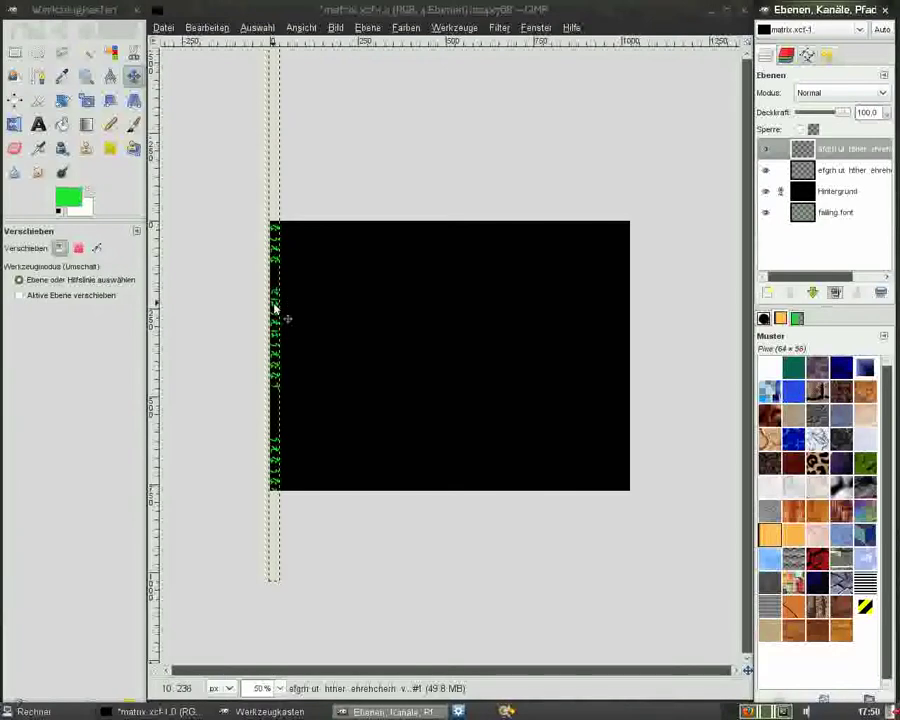
Place two copies of the character column beside the original along the left edge
{"action": "left_click_drag", "start_coordinate": [275, 308], "coordinate": [290, 347]}
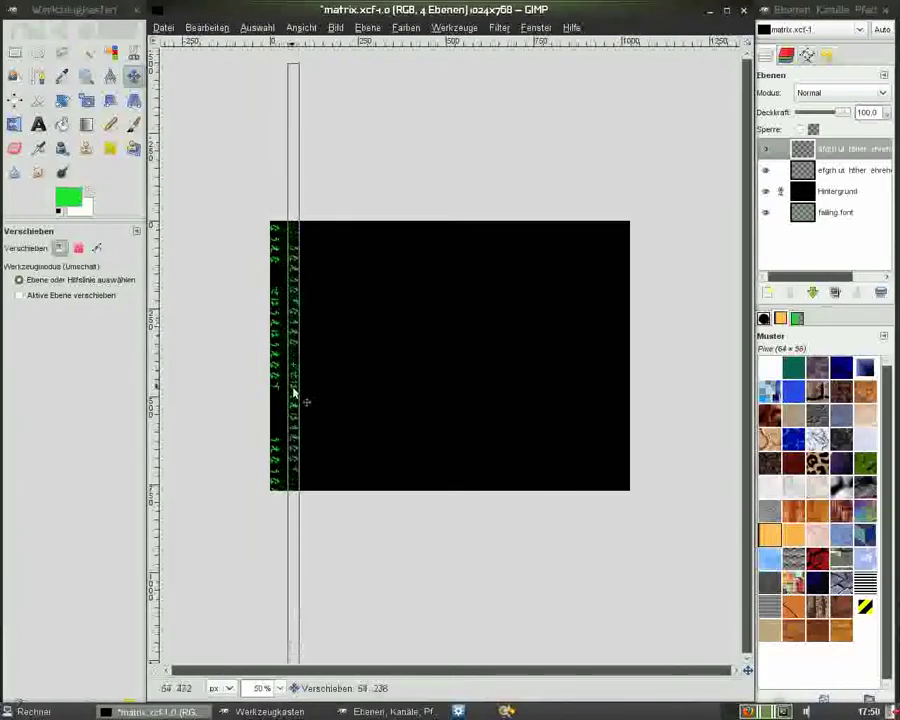
{"action": "left_click_drag", "start_coordinate": [290, 347], "coordinate": [285, 410]}
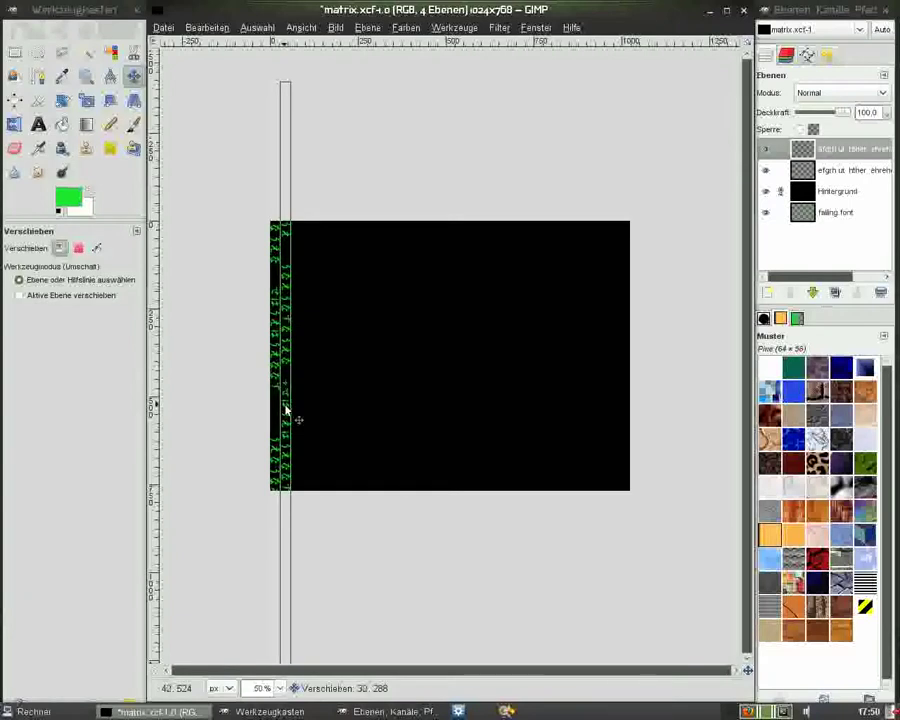
{"action": "left_click_drag", "start_coordinate": [285, 410], "coordinate": [285, 417]}
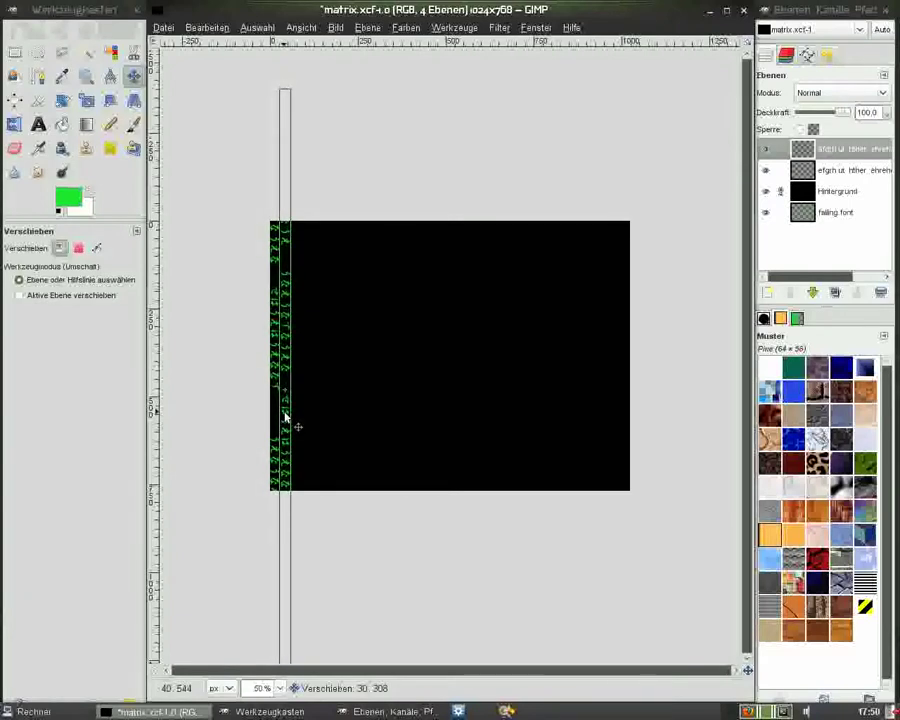
{"action": "left_click", "coordinate": [838, 294]}
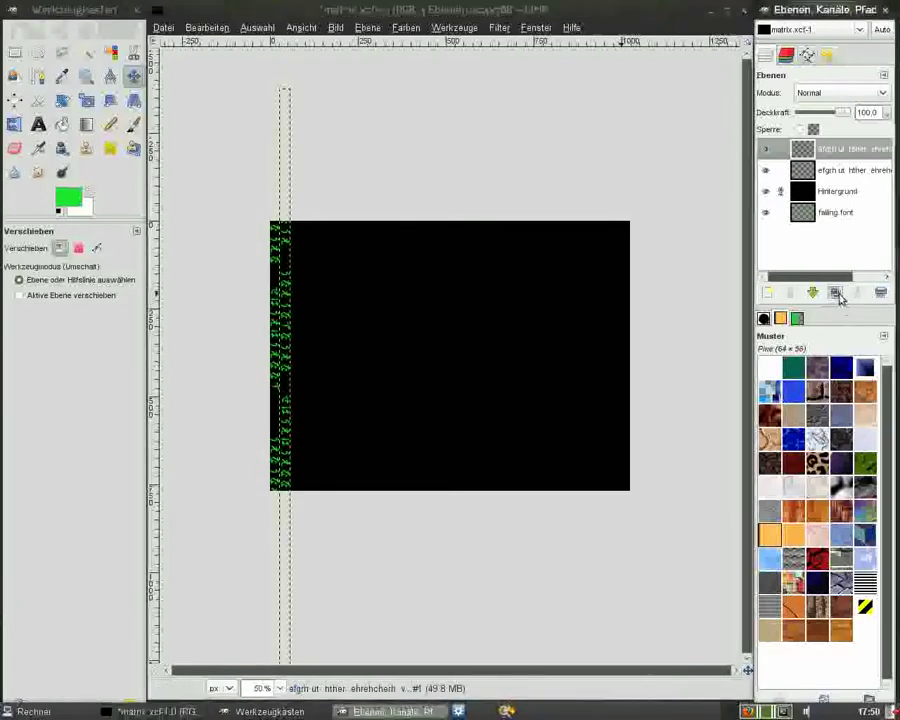
{"action": "left_click", "coordinate": [838, 294]}
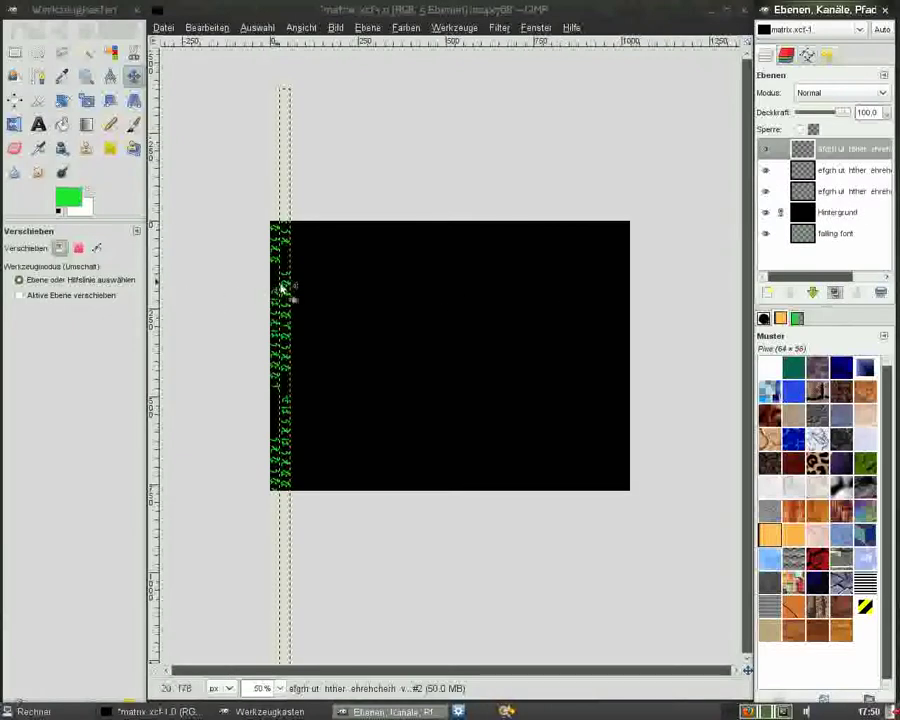
{"action": "mouse_move", "coordinate": [283, 289]}
{"action": "left_mouse_down"}
{"action": "mouse_move", "coordinate": [301, 333]}
{"action": "mouse_move", "coordinate": [295, 352]}
{"action": "left_mouse_up"}
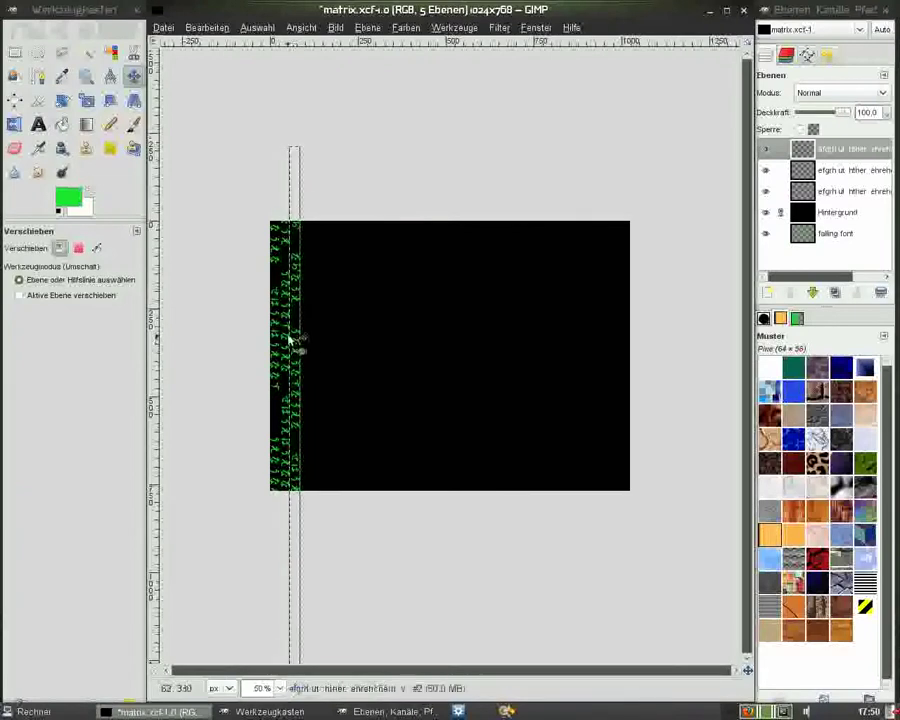
{"action": "left_click", "coordinate": [845, 170]}
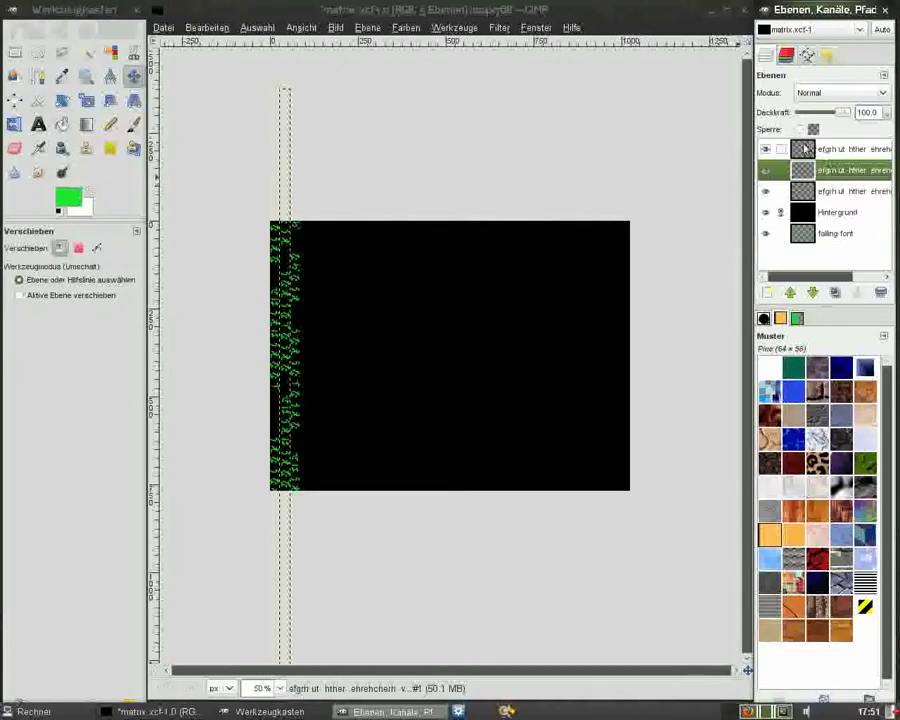
Merge the three character-strip layers down into one, then delete the merged layer
{"action": "left_click", "coordinate": [803, 150]}
{"action": "right_click", "coordinate": [805, 152]}
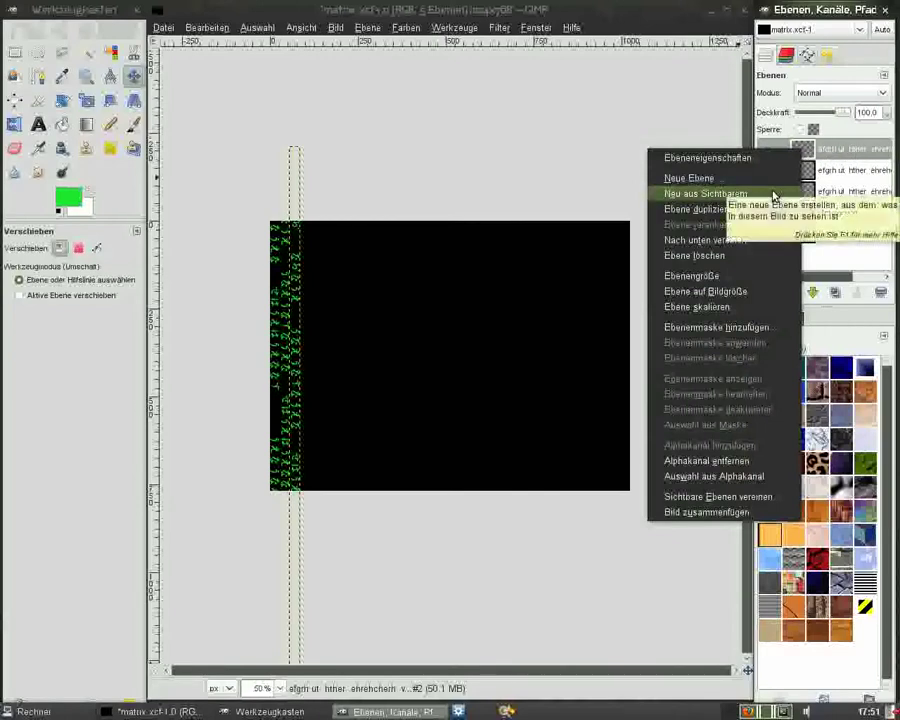
{"action": "left_click", "coordinate": [751, 243]}
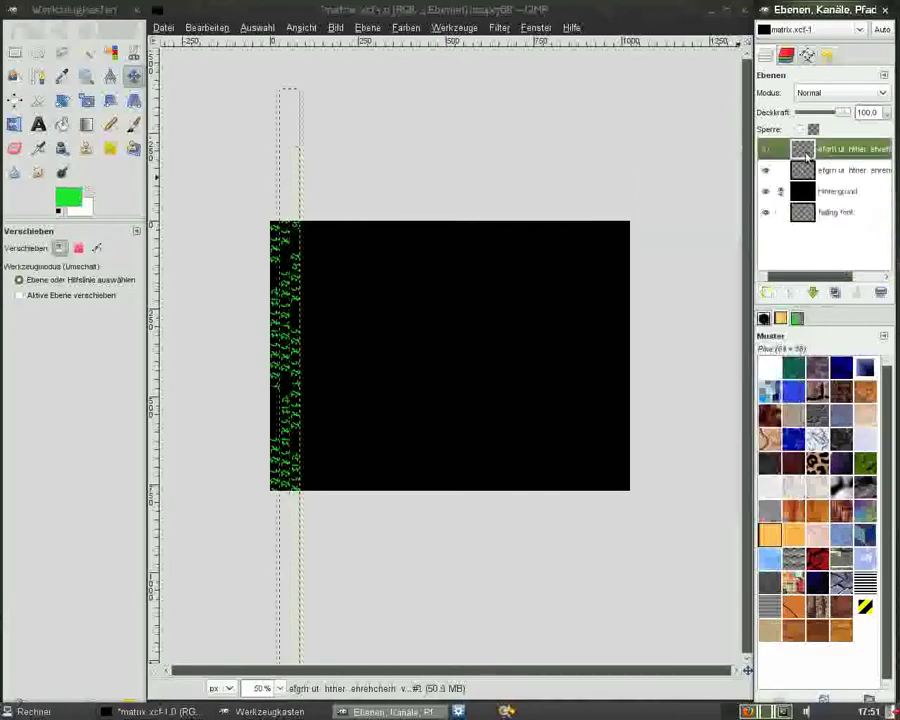
{"action": "right_click", "coordinate": [800, 162]}
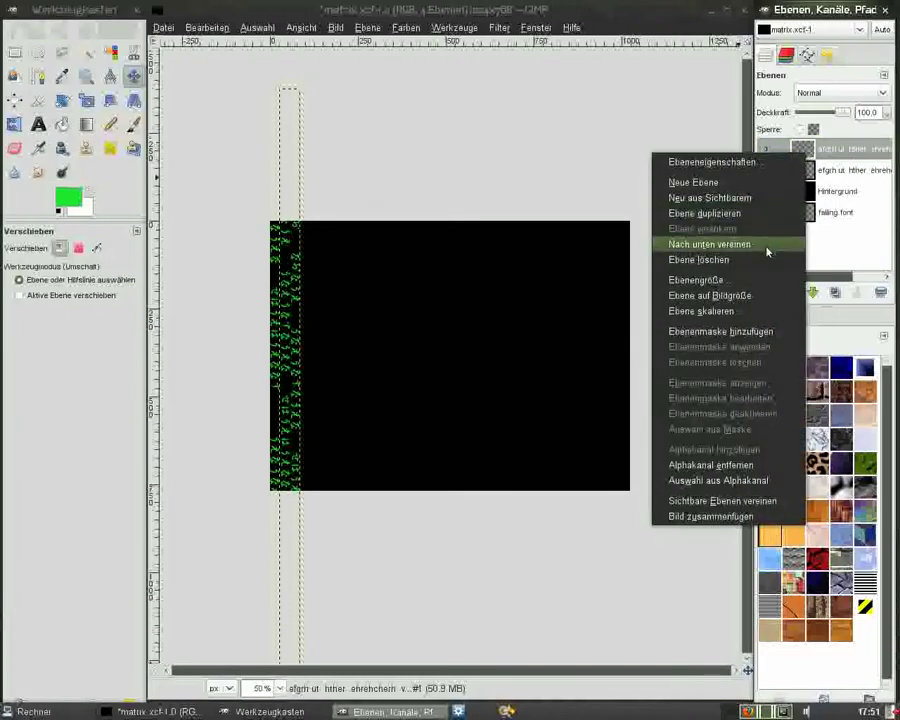
{"action": "left_click", "coordinate": [768, 245]}
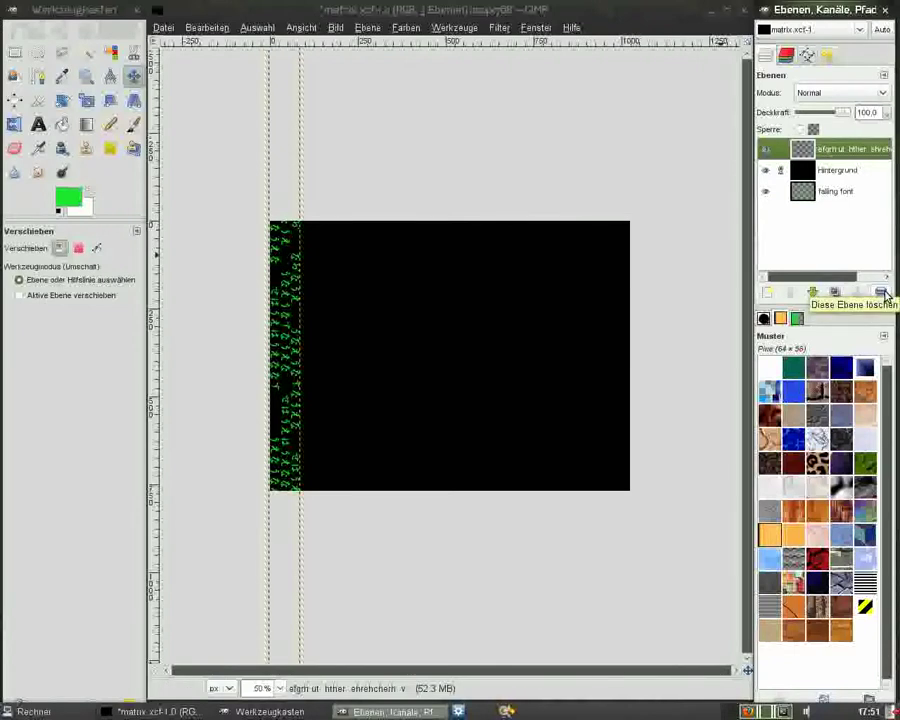
{"action": "left_click", "coordinate": [882, 293]}
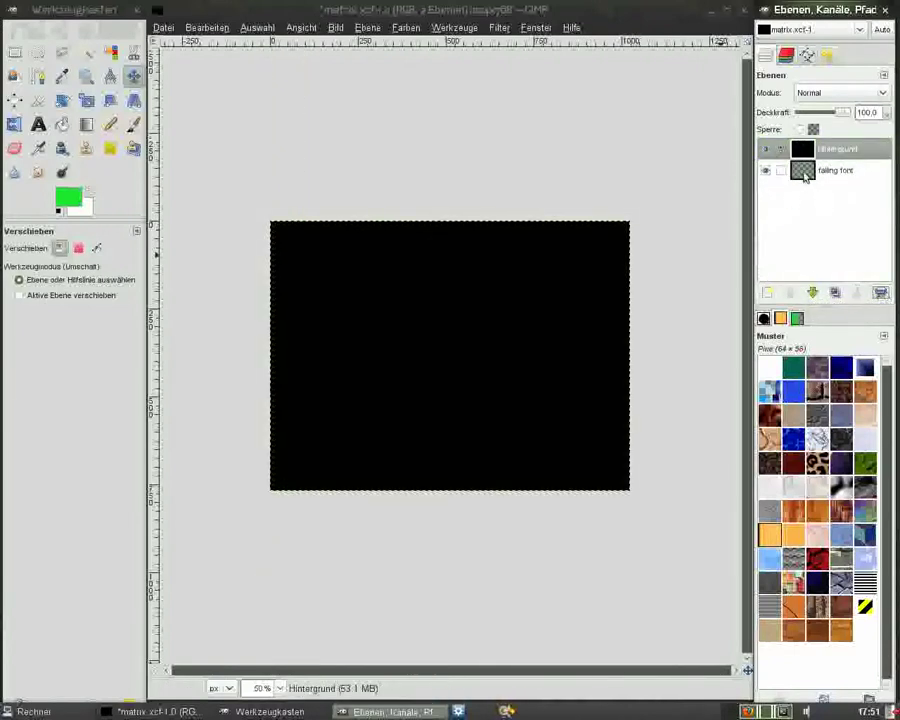
Raise the falling font layer above Hintergrund and check it at 33.3% and 50% zoom
{"action": "left_click", "coordinate": [805, 172]}
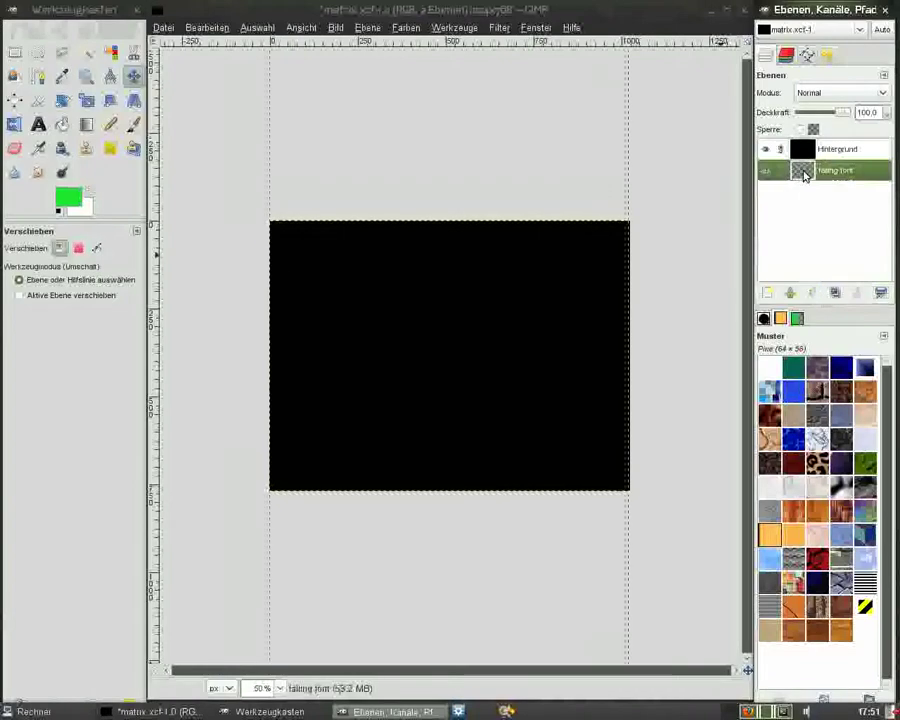
{"action": "left_click", "coordinate": [791, 293]}
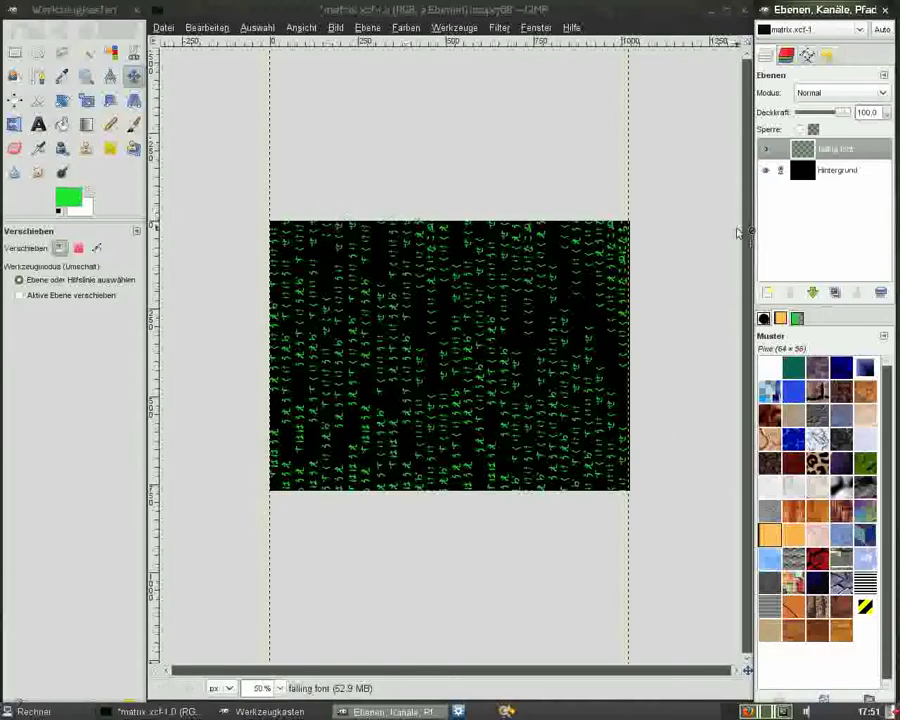
{"action": "left_click", "coordinate": [751, 257]}
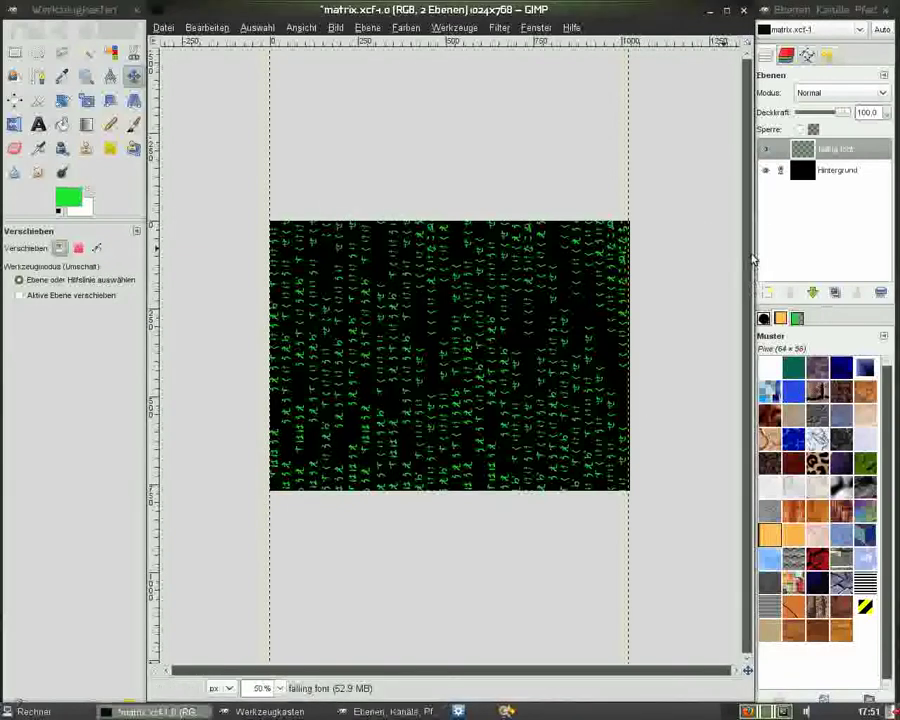
{"action": "left_click", "coordinate": [265, 688]}
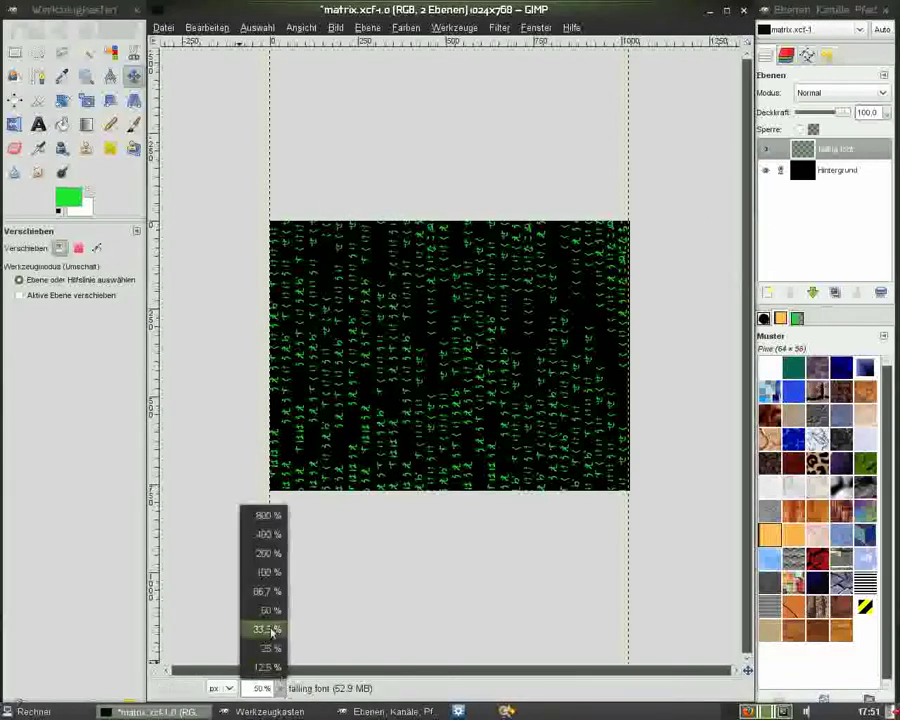
{"action": "left_click", "coordinate": [272, 630]}
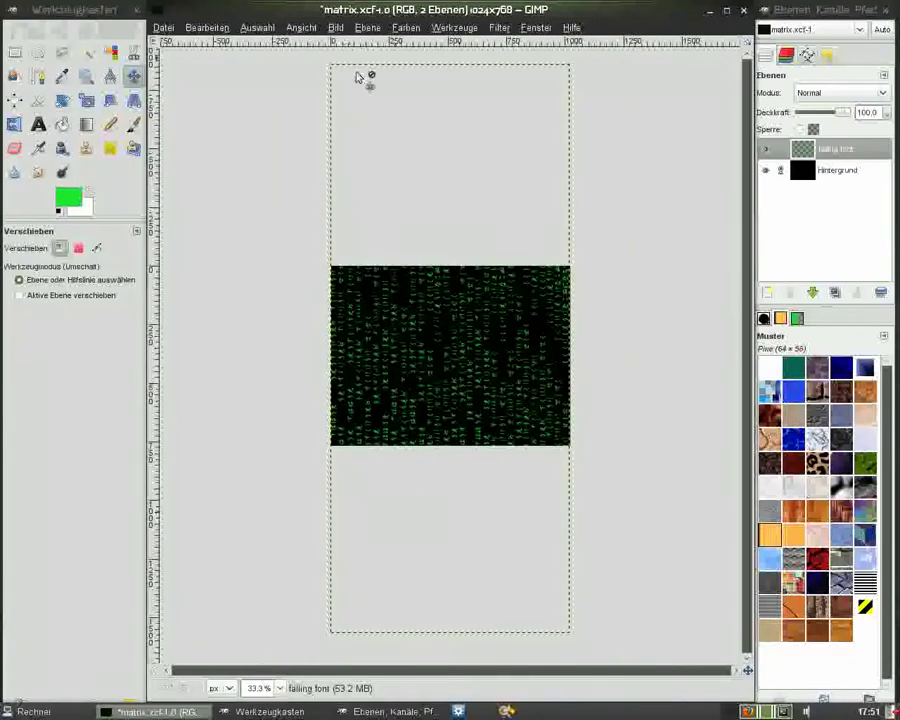
{"action": "left_click", "coordinate": [279, 689]}
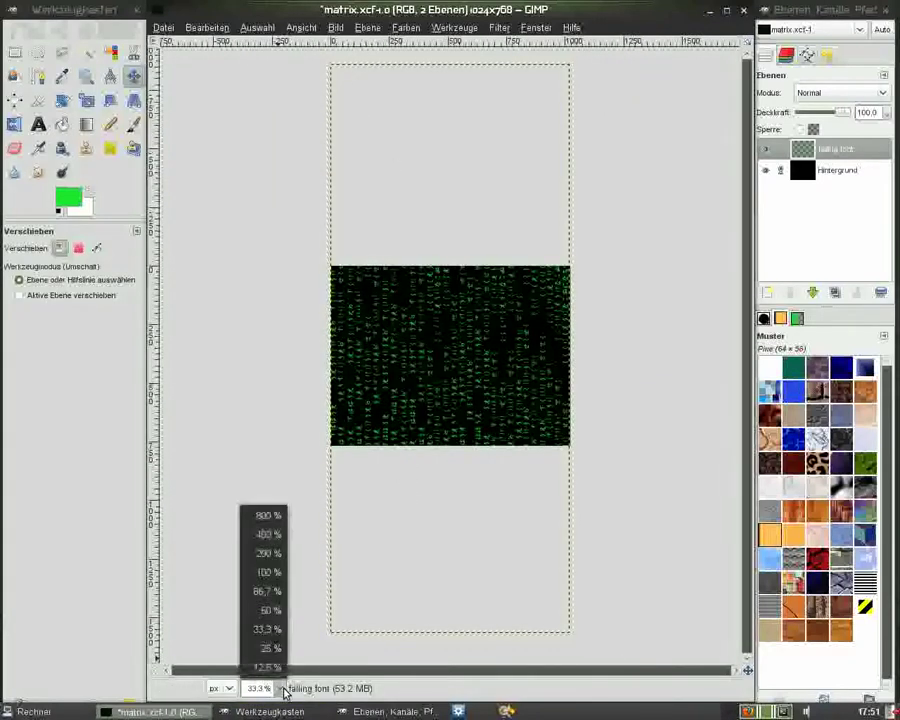
{"action": "left_click", "coordinate": [276, 609]}
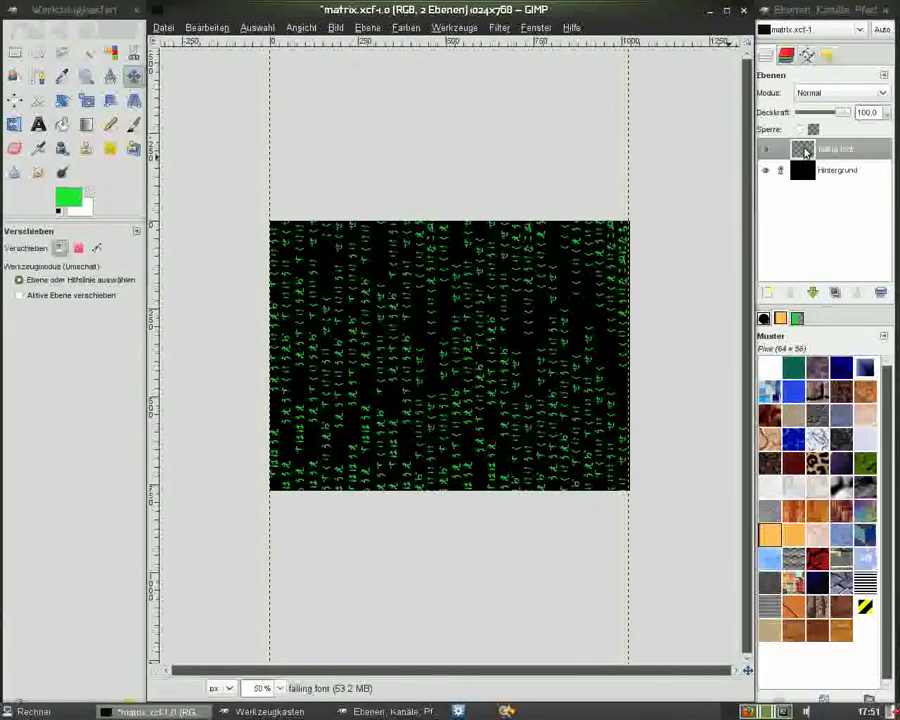
Fit falling font to the image size, check it at 100% and 66.7%, and duplicate it
{"action": "right_click", "coordinate": [805, 152]}
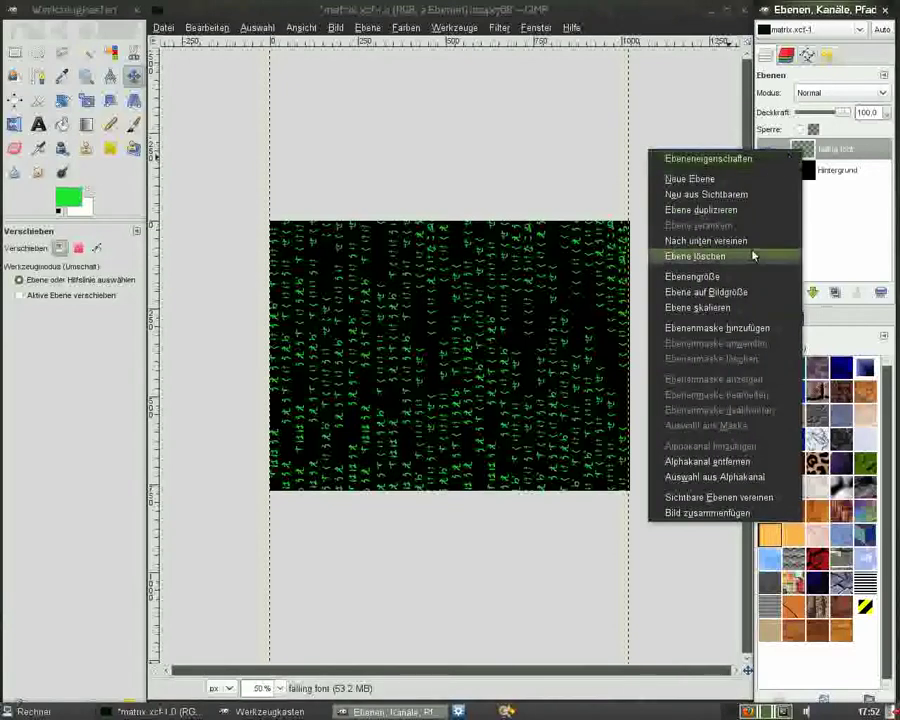
{"action": "left_click", "coordinate": [740, 291]}
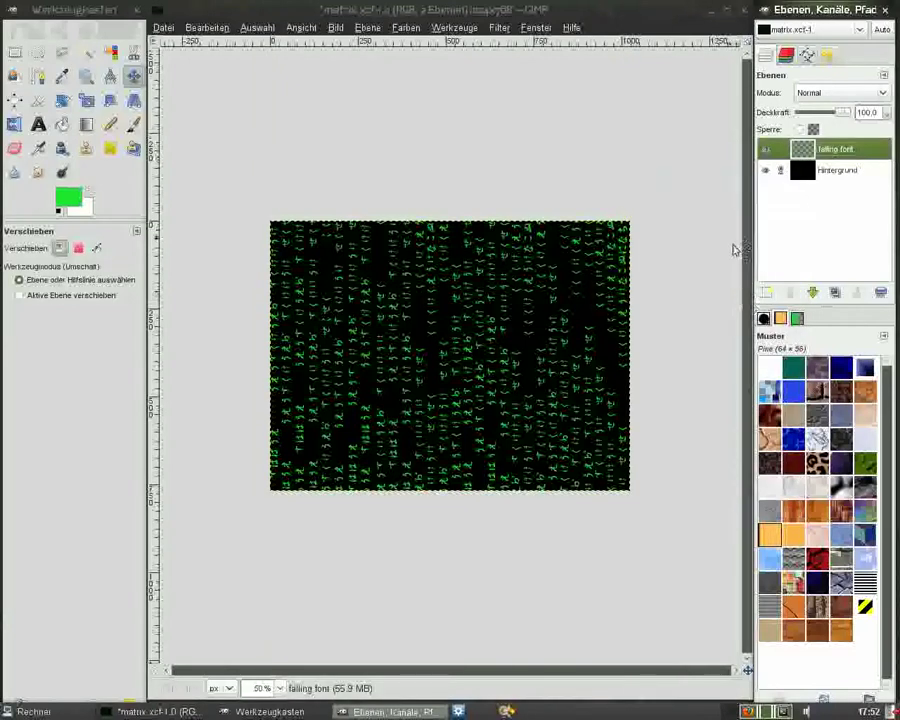
{"action": "left_click", "coordinate": [281, 688]}
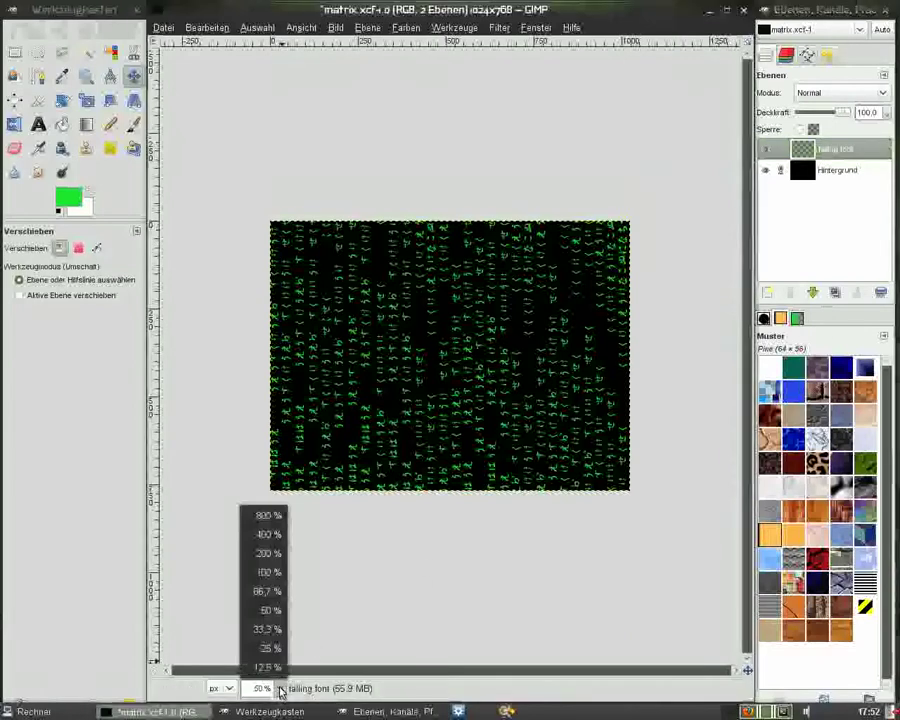
{"action": "left_click", "coordinate": [275, 572]}
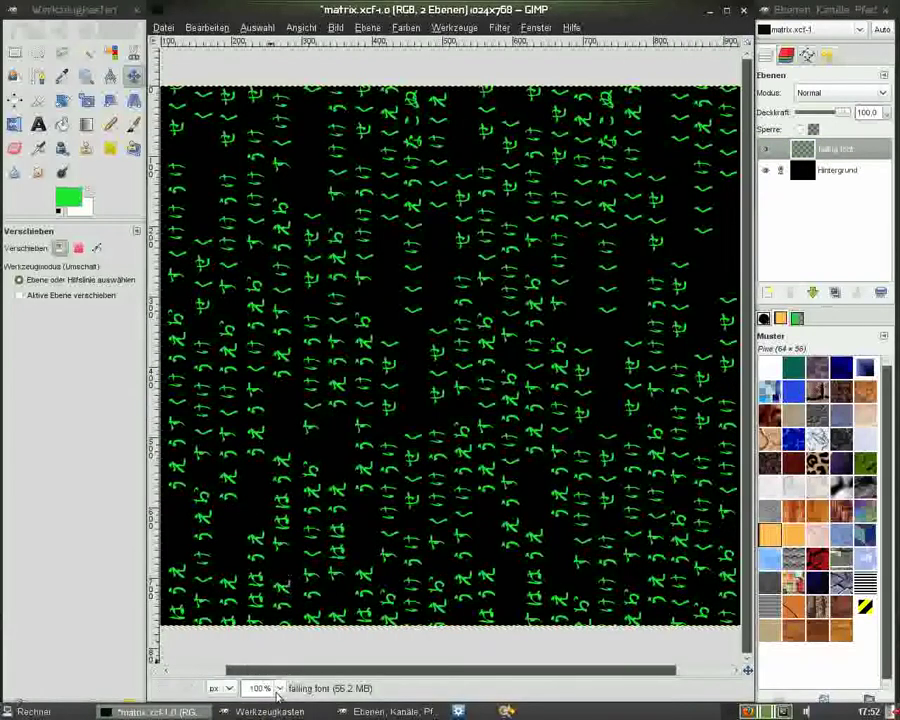
{"action": "left_click", "coordinate": [281, 688]}
{"action": "left_click", "coordinate": [279, 591]}
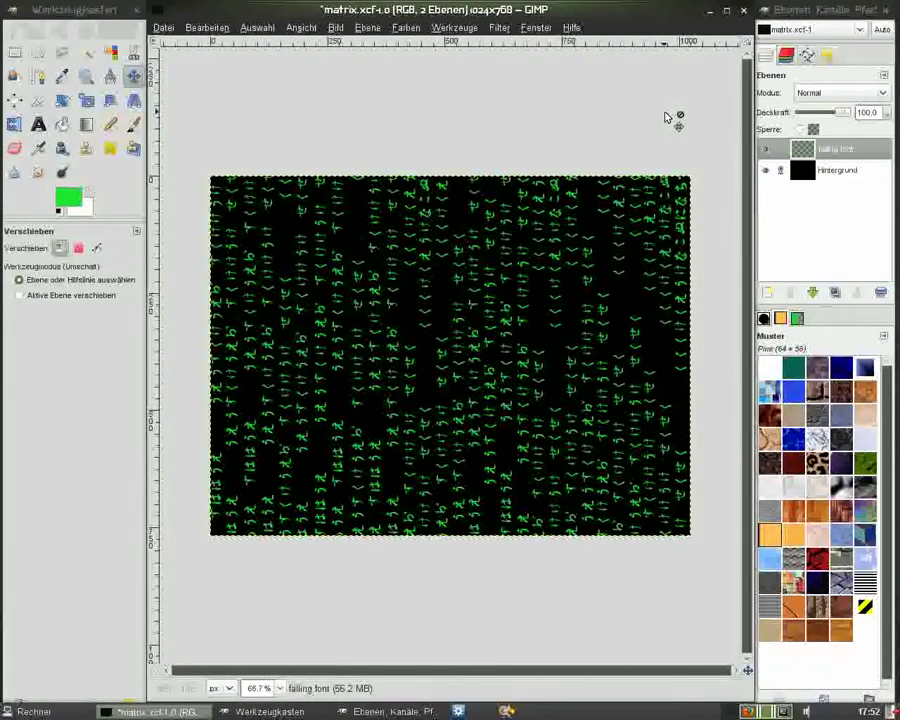
{"action": "left_click", "coordinate": [835, 292]}
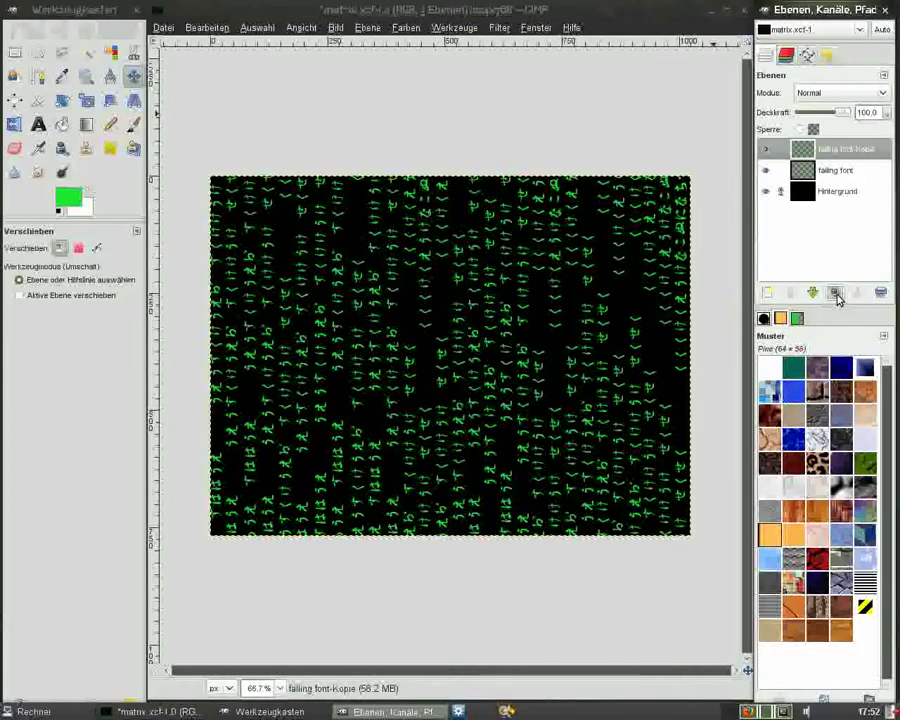
Rename 'falling font-Kopie' to 'falling font 2', then select the original falling font layer
{"action": "double_click", "coordinate": [848, 150]}
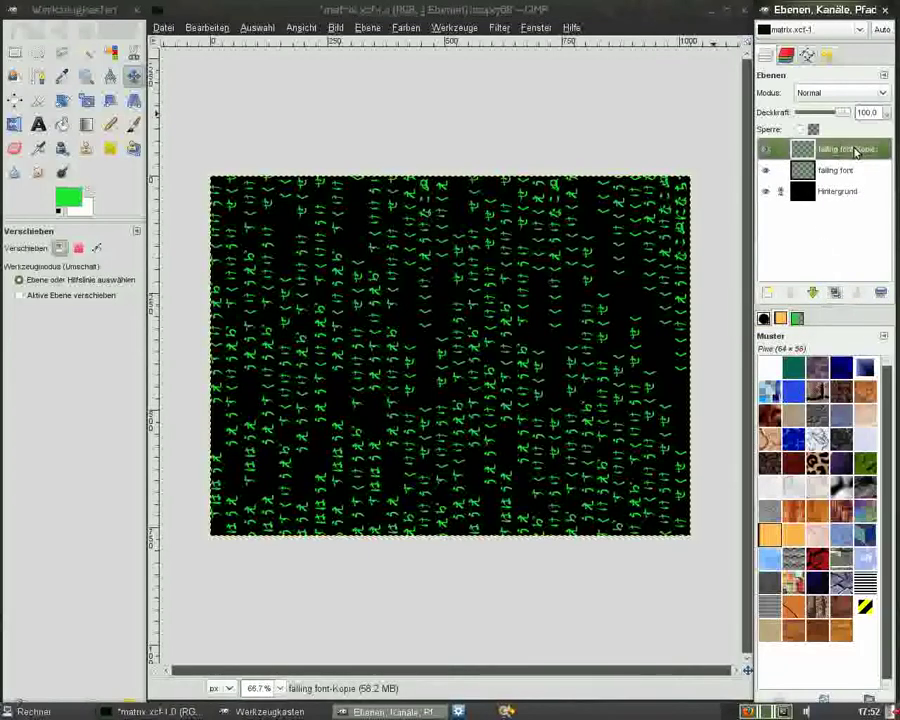
{"action": "left_click", "coordinate": [866, 149]}
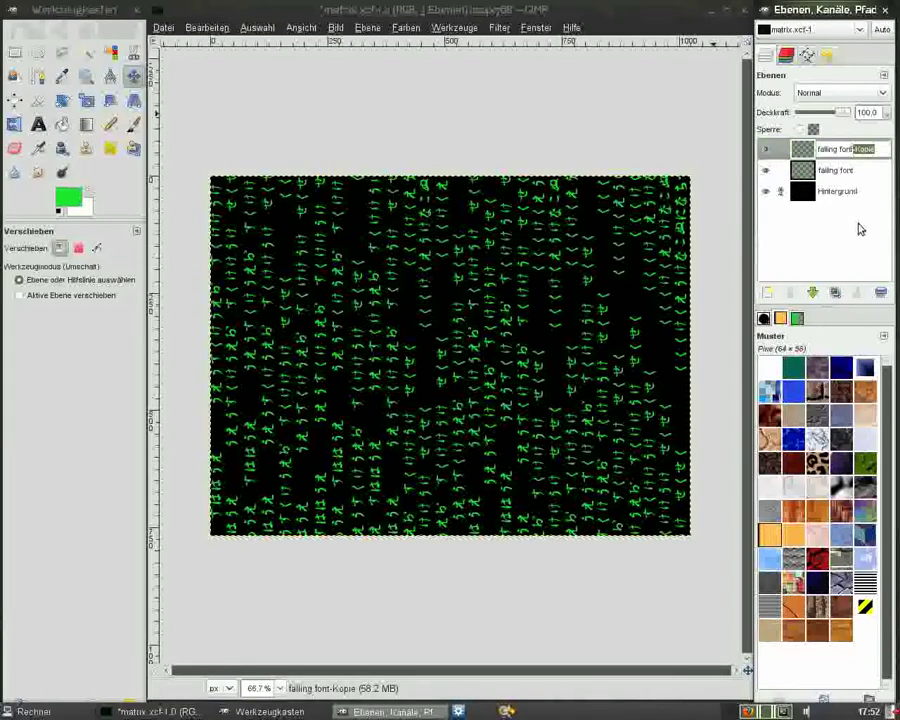
{"action": "key", "text": "BackSpace"}
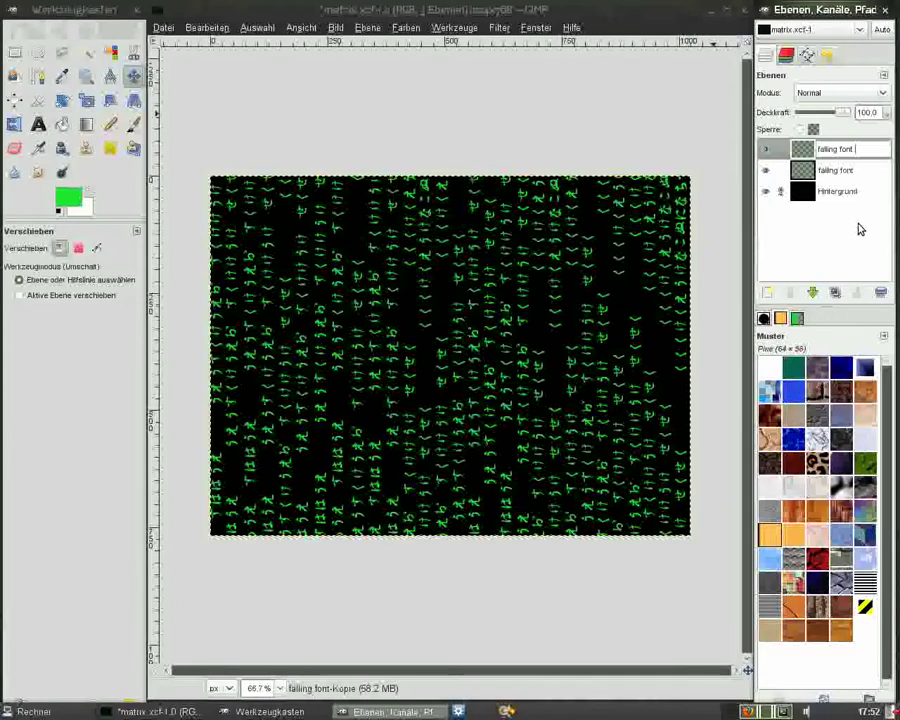
{"action": "type", "text": "2"}
{"action": "key", "text": "Return"}
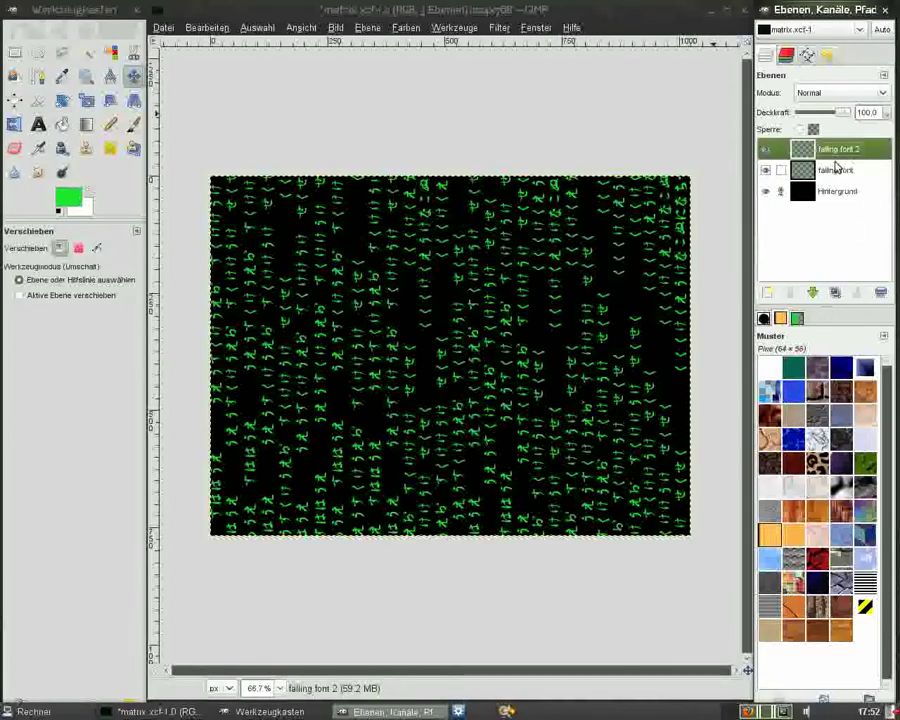
{"action": "left_click", "coordinate": [808, 172]}
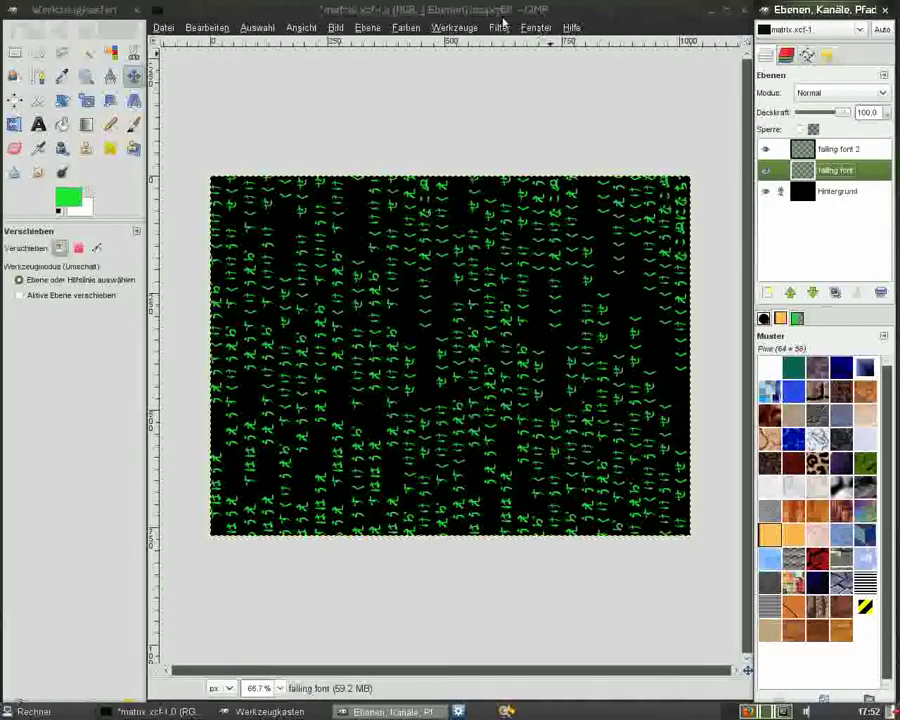
Apply a 9 px Gaussian blur to the original falling font layer, then select falling font 2
{"action": "left_click", "coordinate": [499, 27]}
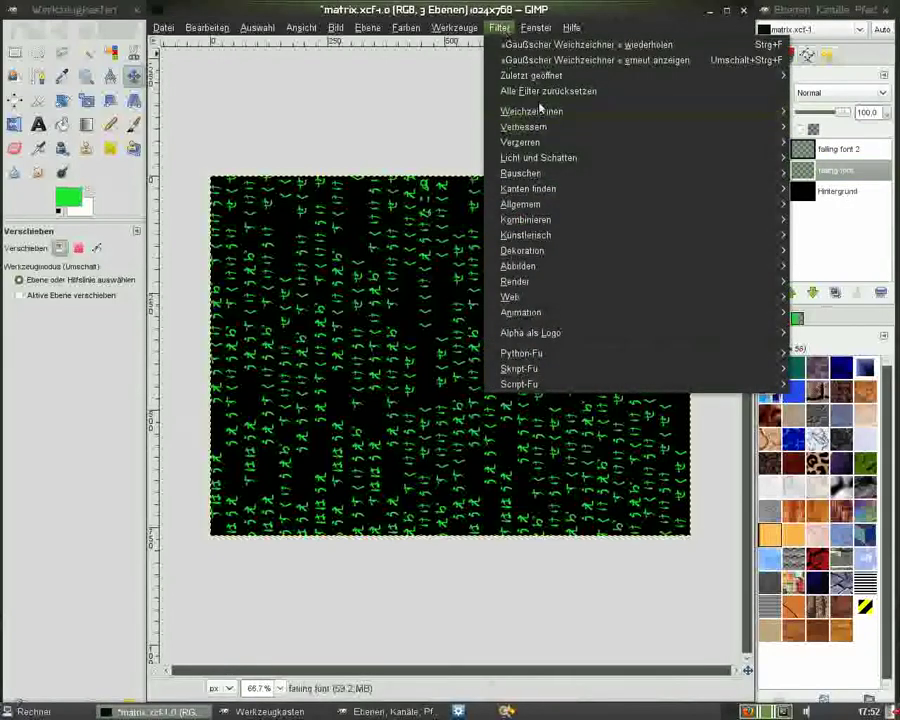
{"action": "mouse_move", "coordinate": [531, 111]}
{"action": "left_click", "coordinate": [437, 127]}
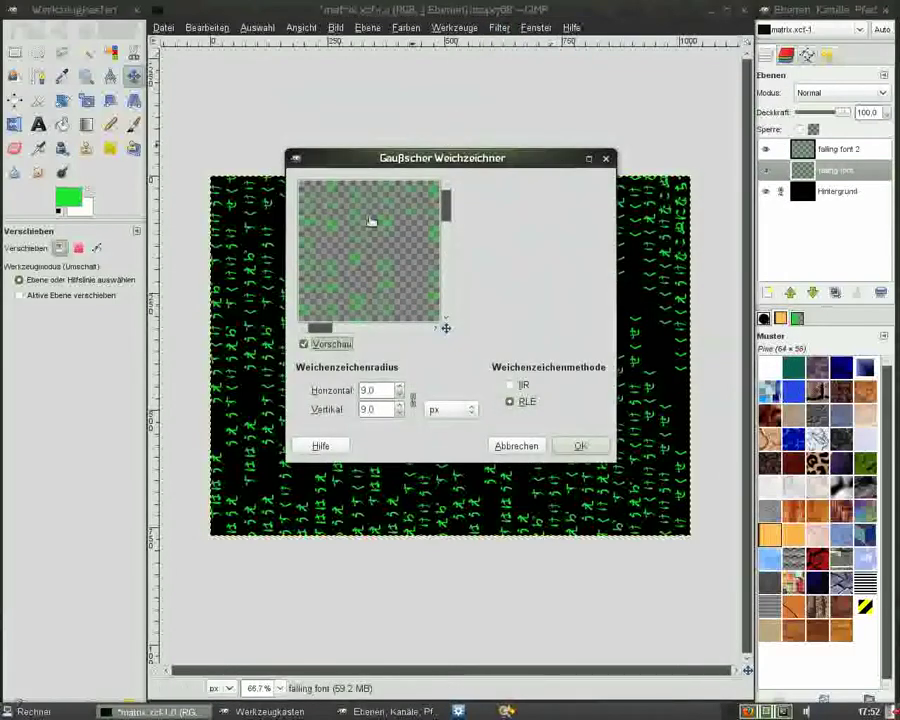
{"action": "double_click", "coordinate": [364, 391]}
{"action": "left_click", "coordinate": [565, 452]}
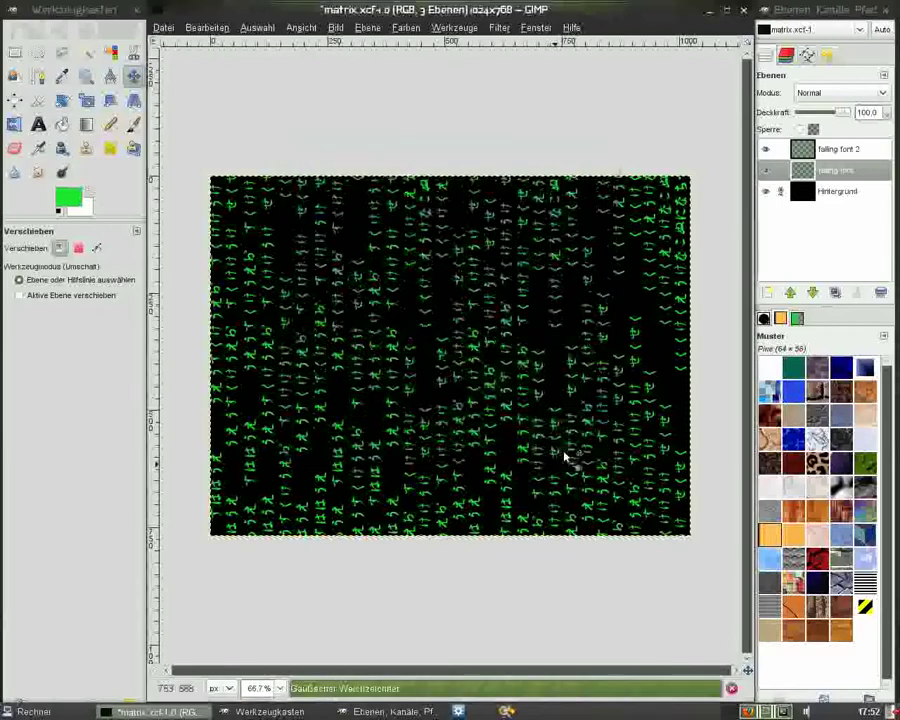
{"action": "left_click", "coordinate": [814, 150]}
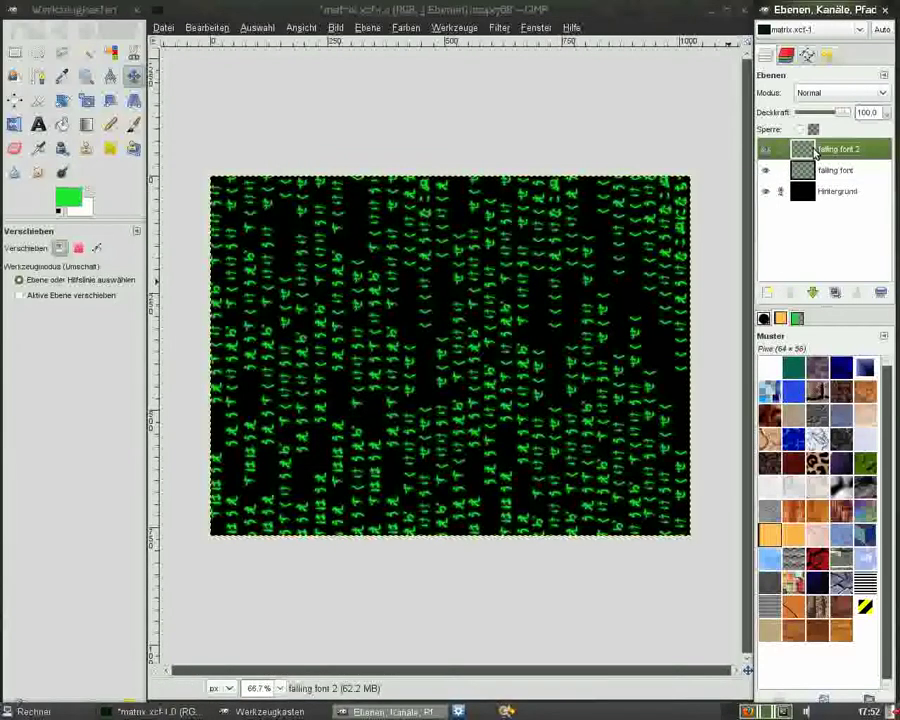
Add the 'falling font Verlauf' layer and select falling font 2's characters via Alpha to Selection
{"action": "left_click", "coordinate": [767, 296]}
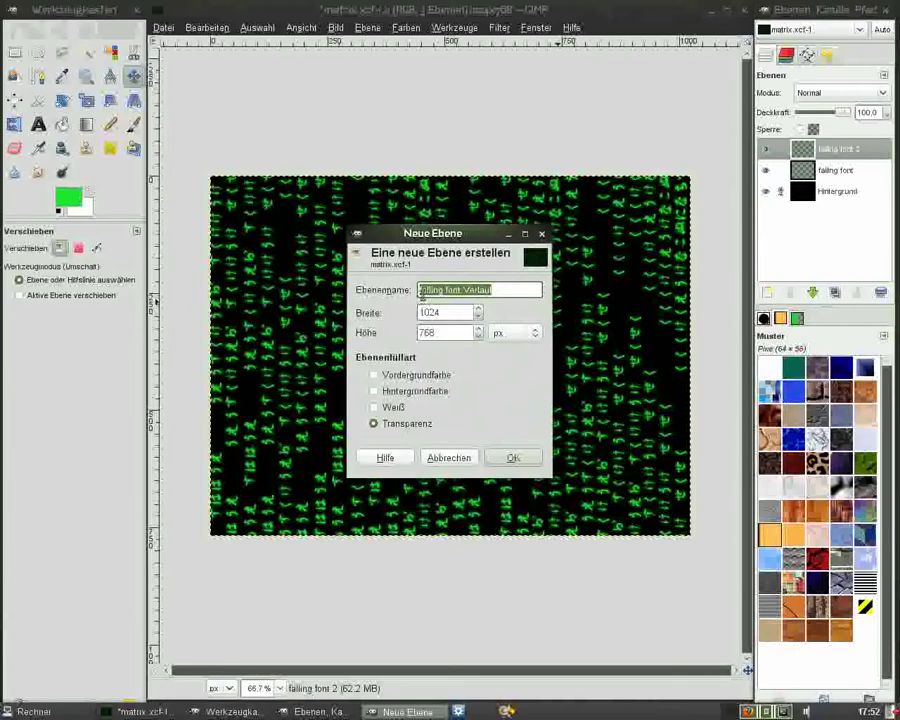
{"action": "left_click", "coordinate": [508, 458]}
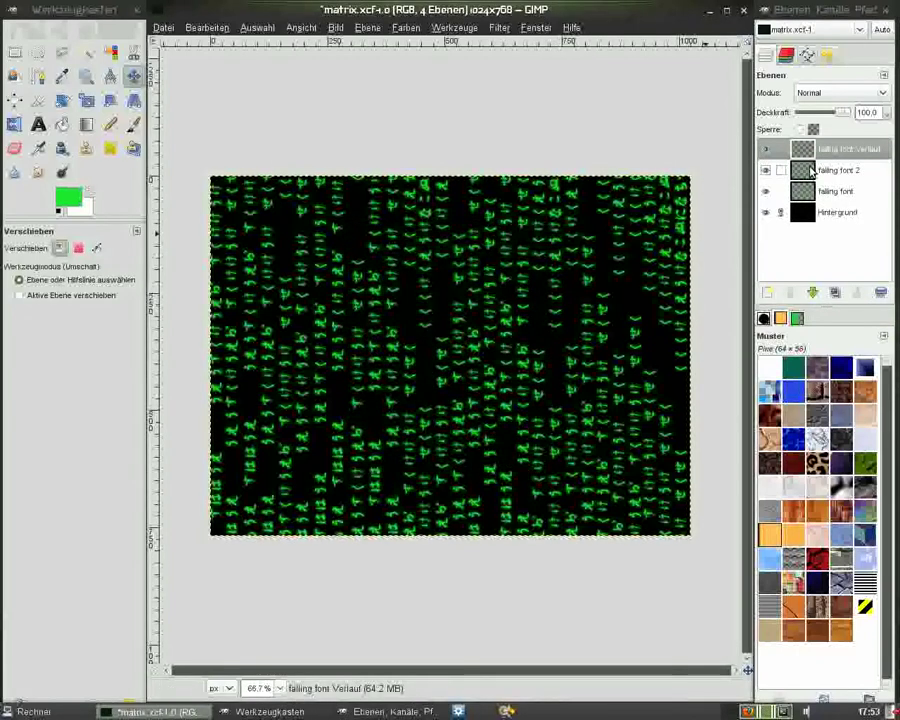
{"action": "left_click", "coordinate": [811, 171]}
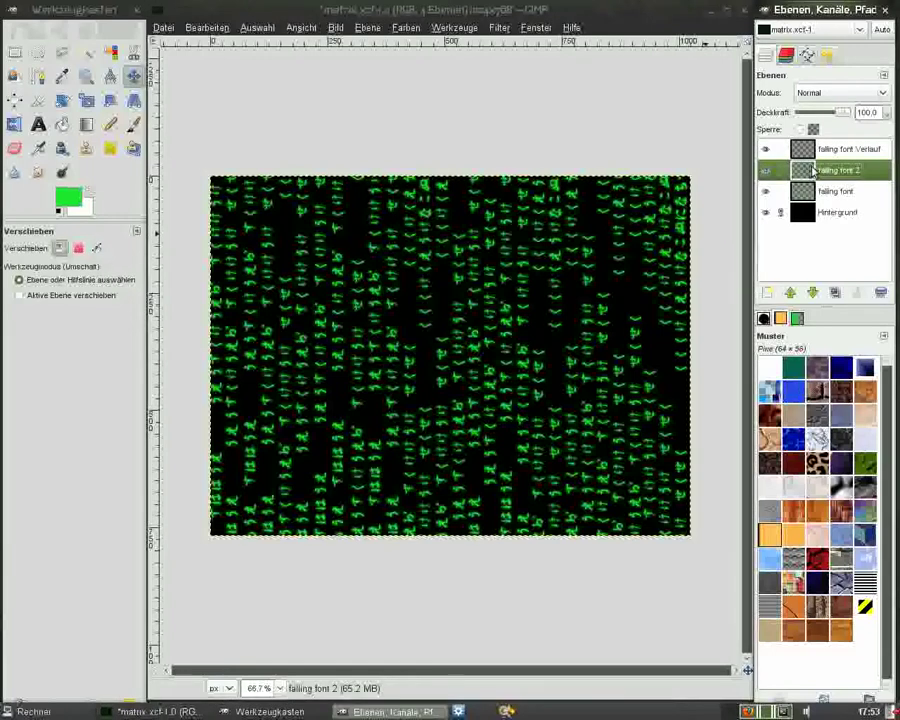
{"action": "right_click", "coordinate": [804, 174]}
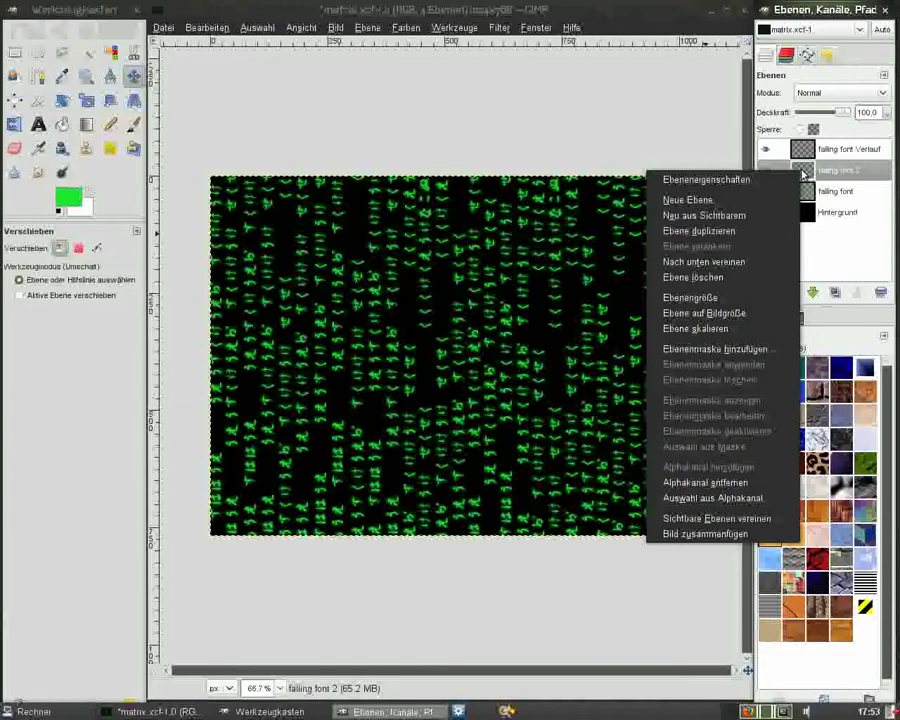
{"action": "left_click", "coordinate": [712, 497]}
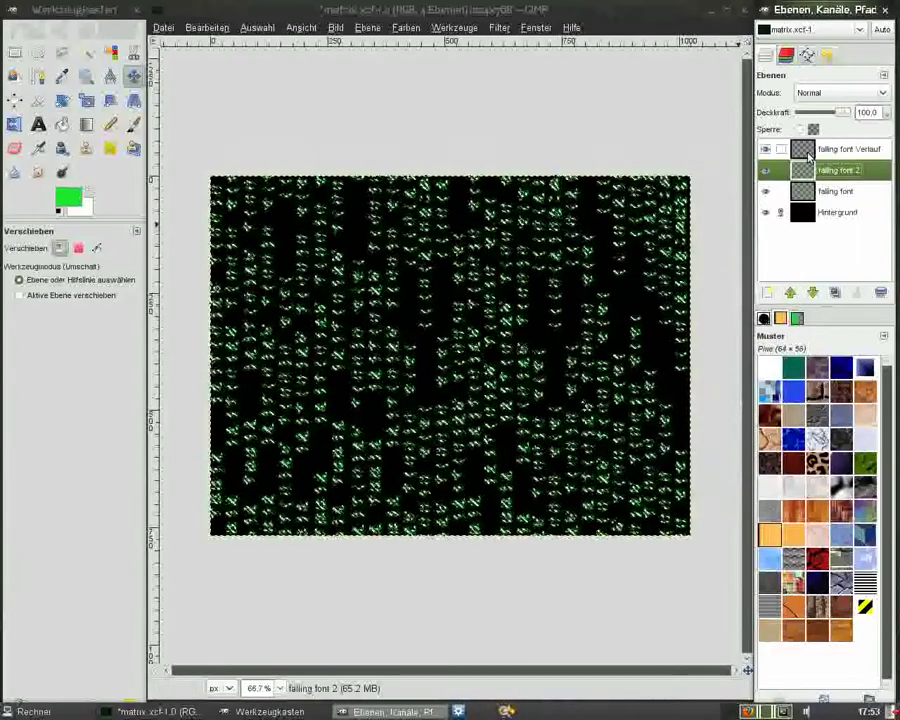
Fill the selected characters on the Verlauf layer with a white top-to-bottom gradient
{"action": "left_click", "coordinate": [808, 154]}
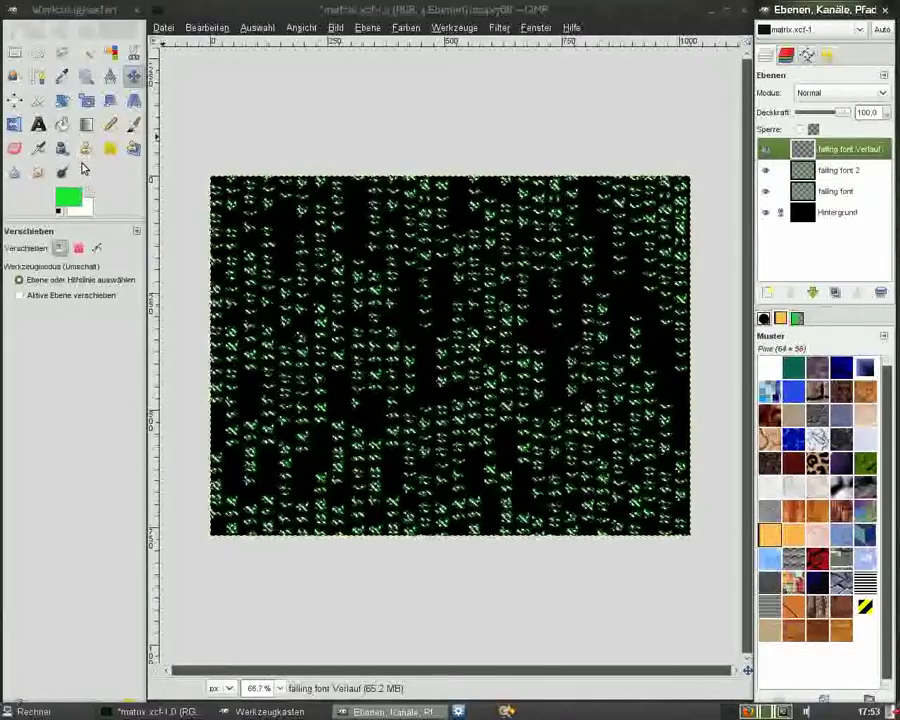
{"action": "left_click", "coordinate": [88, 193]}
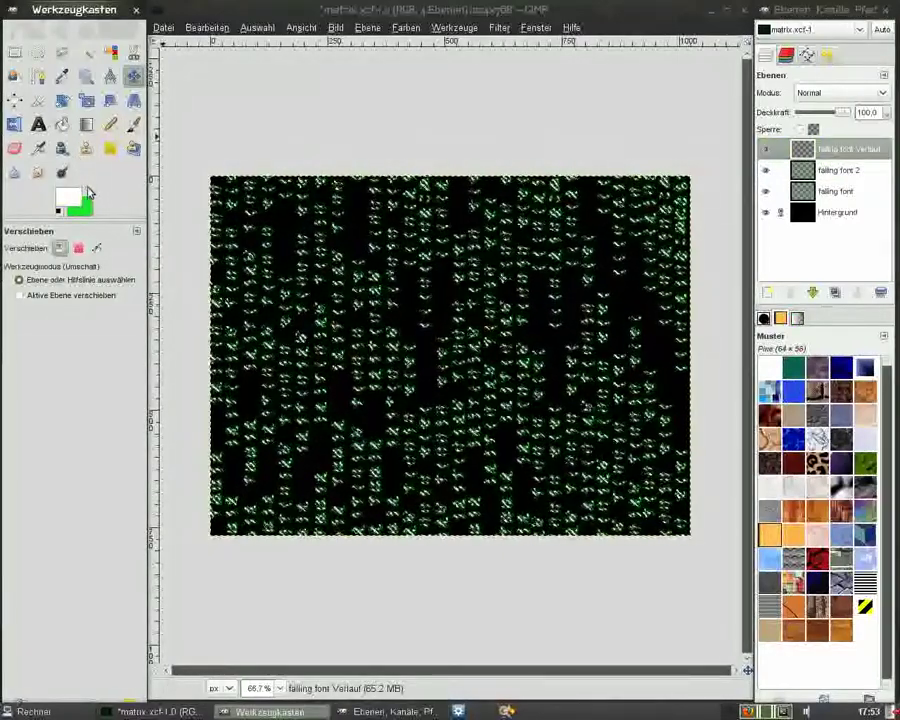
{"action": "left_click", "coordinate": [90, 126]}
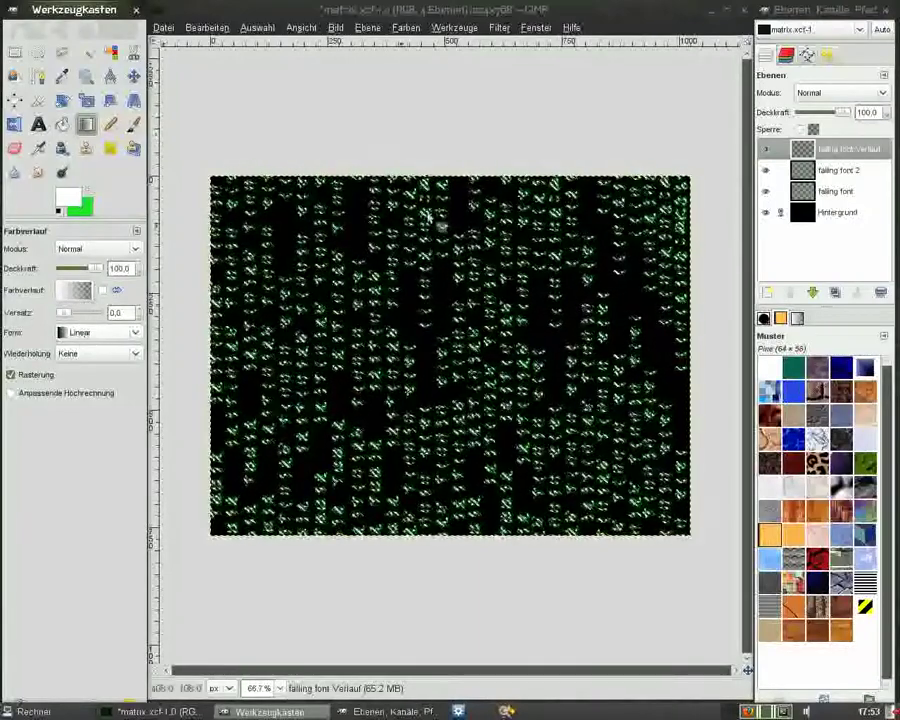
{"action": "mouse_move", "coordinate": [459, 91]}
{"action": "left_mouse_down"}
{"action": "mouse_move", "coordinate": [466, 534]}
{"action": "mouse_move", "coordinate": [456, 598]}
{"action": "mouse_move", "coordinate": [430, 618]}
{"action": "mouse_move", "coordinate": [517, 620]}
{"action": "mouse_move", "coordinate": [589, 607]}
{"action": "mouse_move", "coordinate": [528, 566]}
{"action": "mouse_move", "coordinate": [526, 552]}
{"action": "mouse_move", "coordinate": [499, 600]}
{"action": "left_mouse_up"}
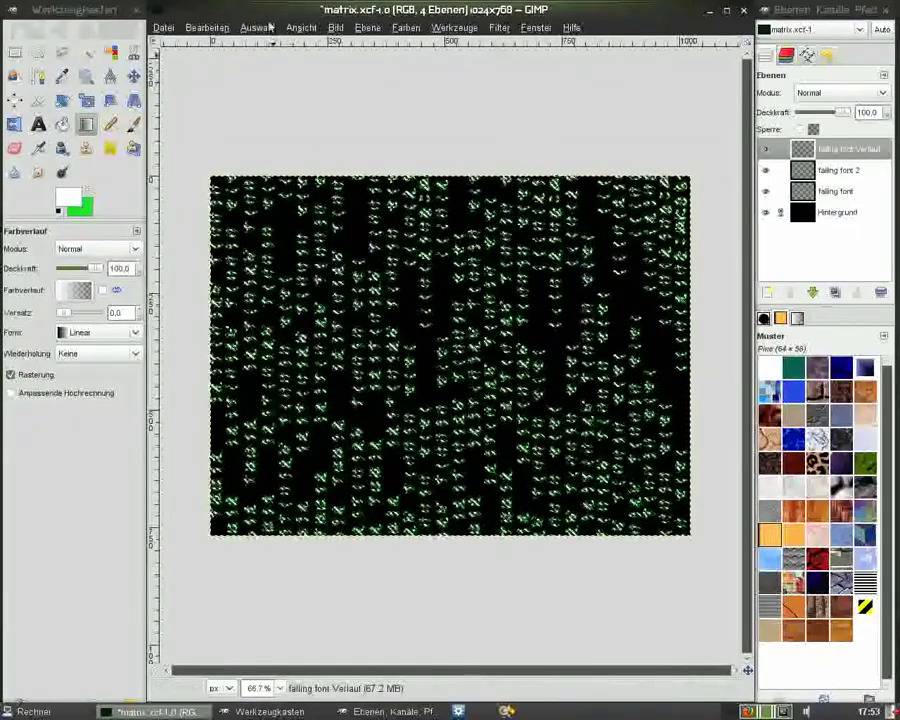
Clear the selection and make green the foreground colour again
{"action": "left_click", "coordinate": [262, 27]}
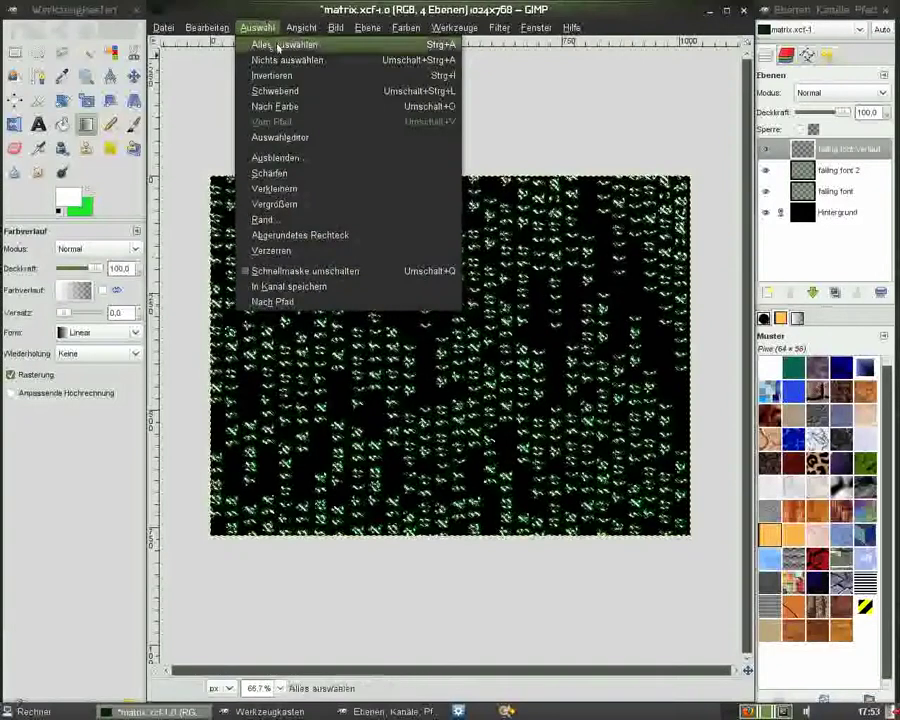
{"action": "left_click", "coordinate": [283, 60]}
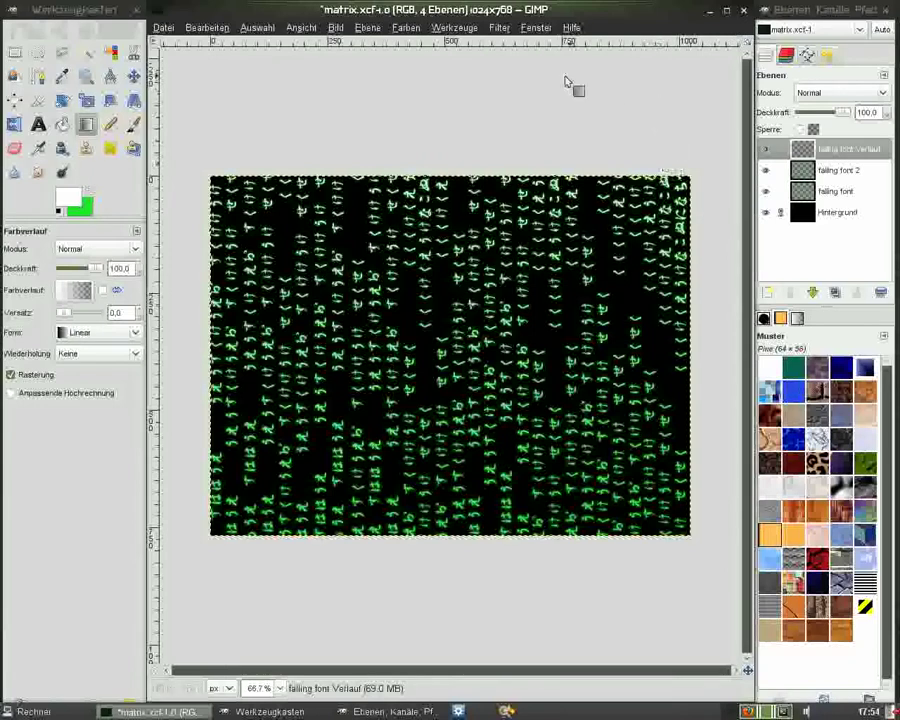
{"action": "left_click", "coordinate": [89, 196]}
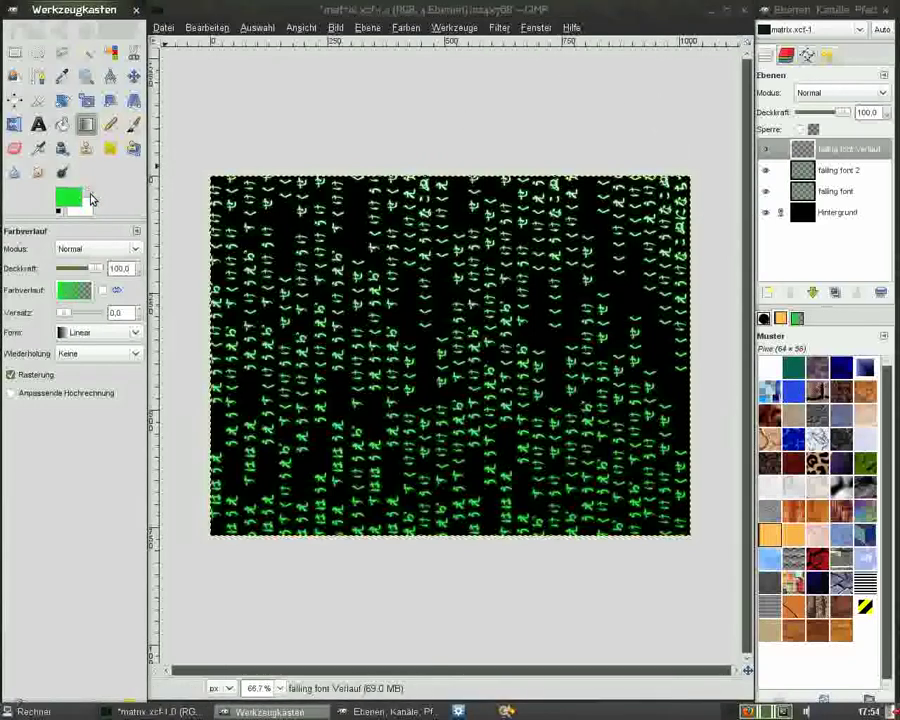
Set up the Text tool with the Miltown II font at size 100
{"action": "left_click", "coordinate": [38, 124]}
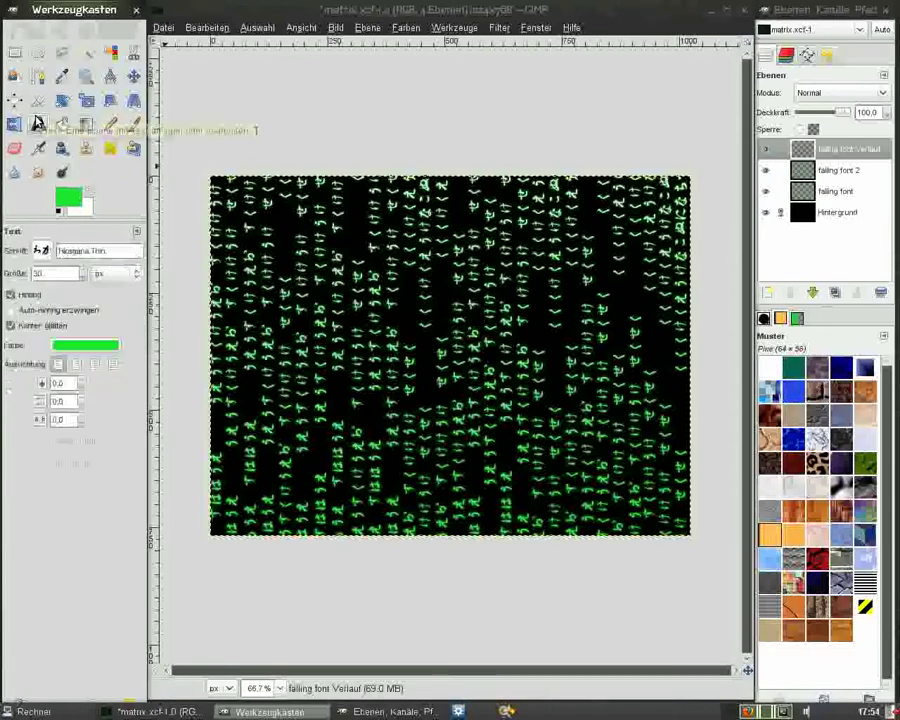
{"action": "triple_click", "coordinate": [116, 250]}
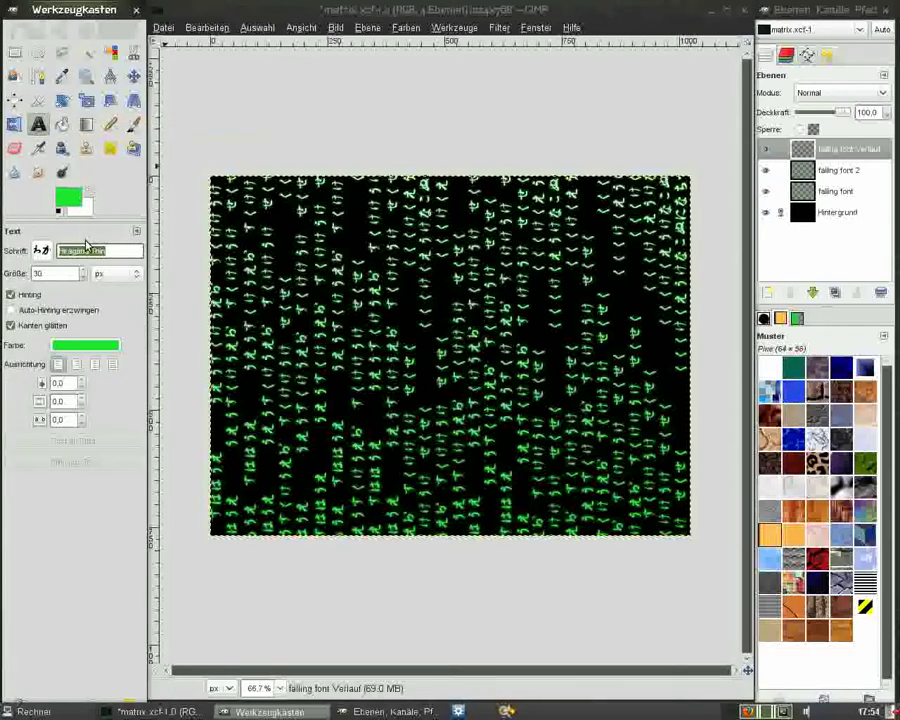
{"action": "type", "text": "Mi"}
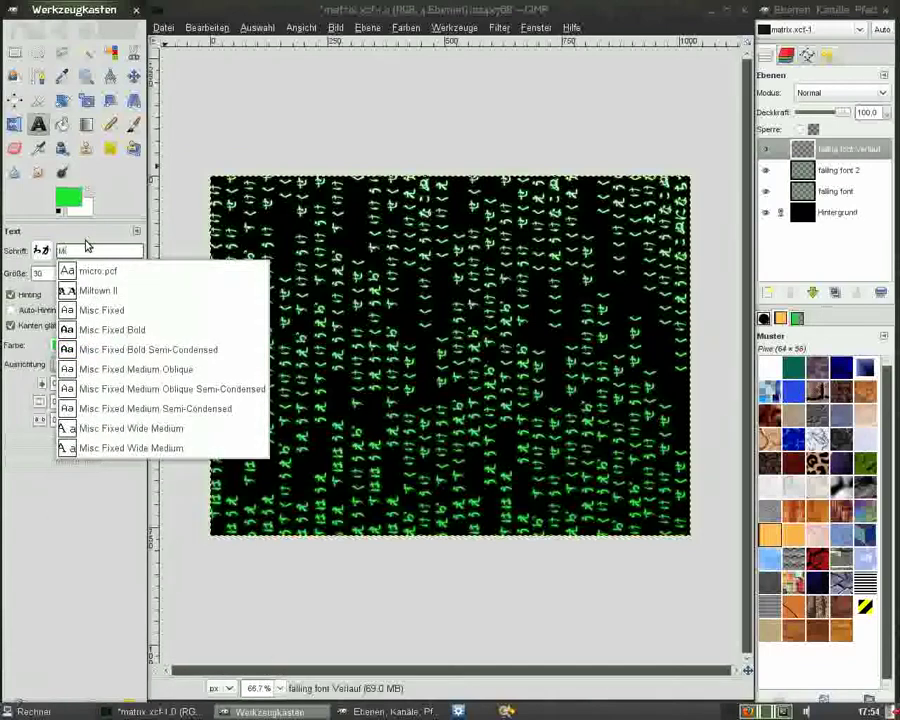
{"action": "left_click", "coordinate": [90, 290]}
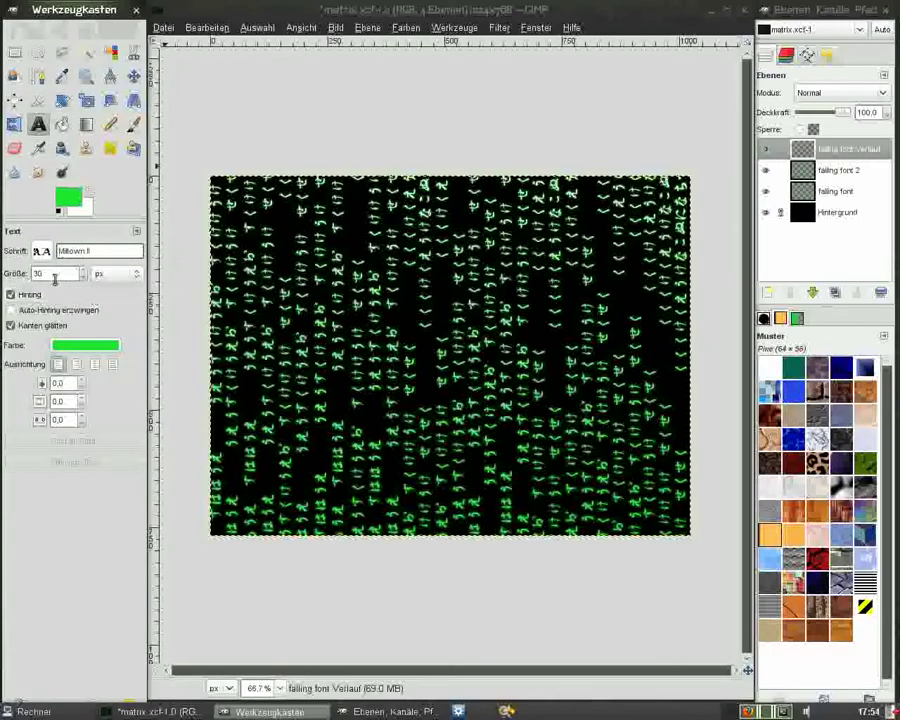
{"action": "left_click", "coordinate": [51, 274]}
{"action": "type", "text": "100"}
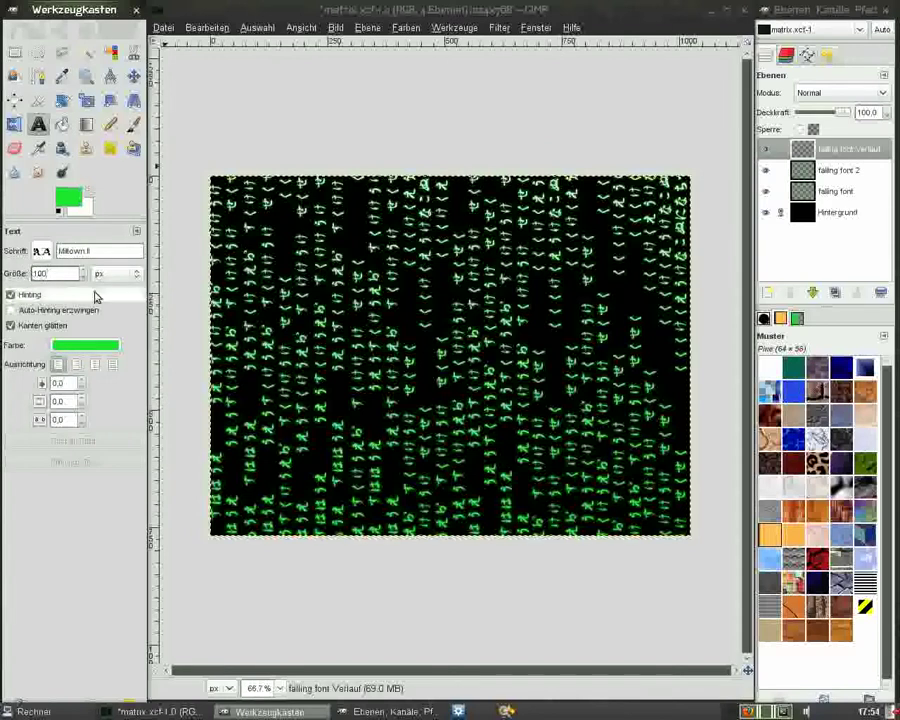
Write 'The Matrix' as title text and move it to the centre of the image
{"action": "left_click", "coordinate": [352, 338]}
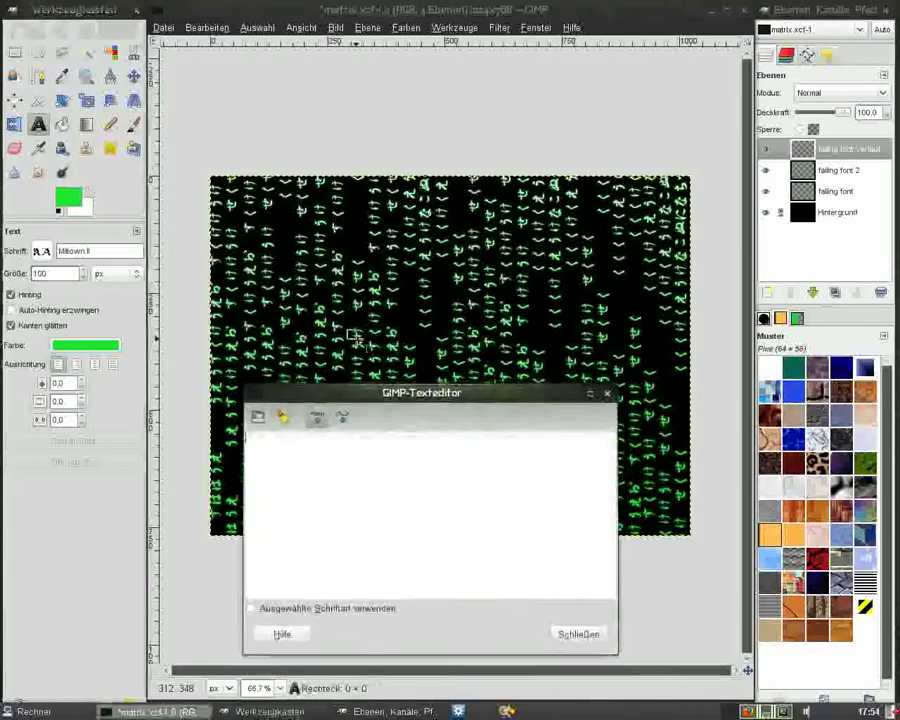
{"action": "type", "text": "tThe Matr"}
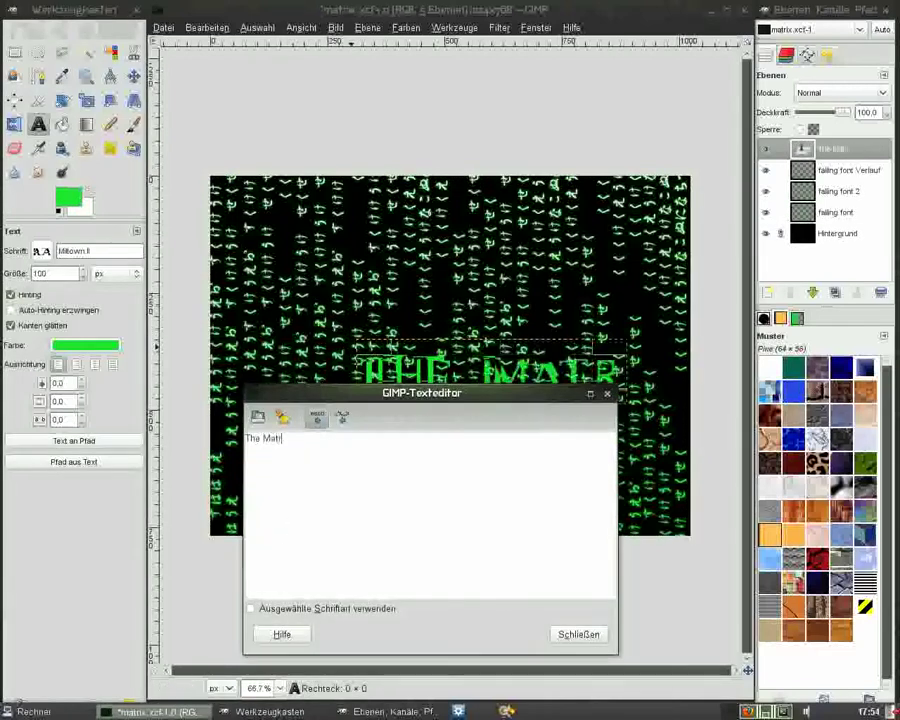
{"action": "type", "text": "ix"}
{"action": "left_click", "coordinate": [573, 636]}
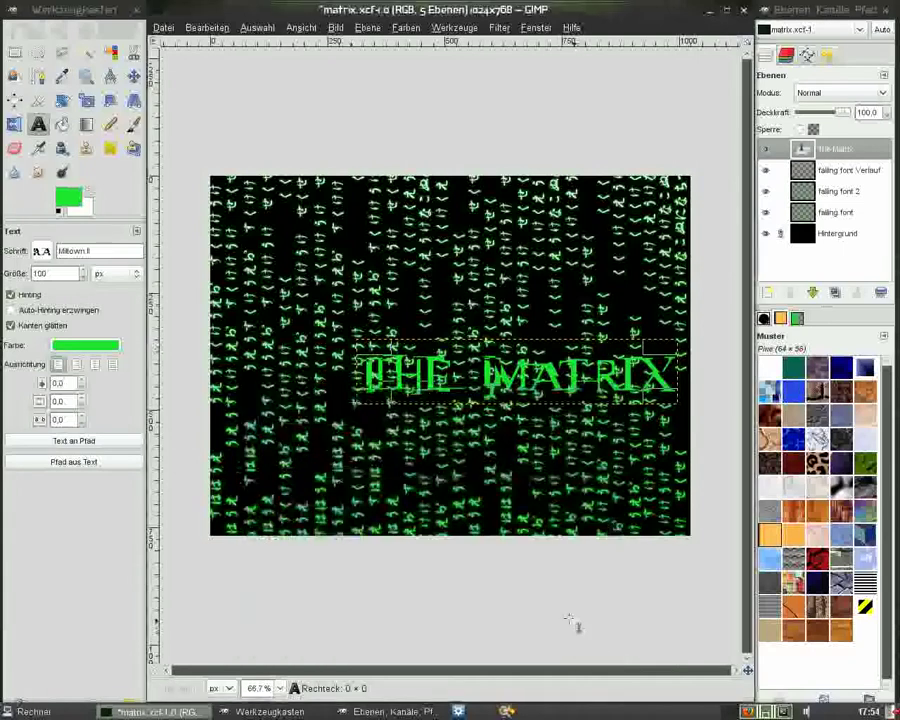
{"action": "left_click", "coordinate": [135, 78]}
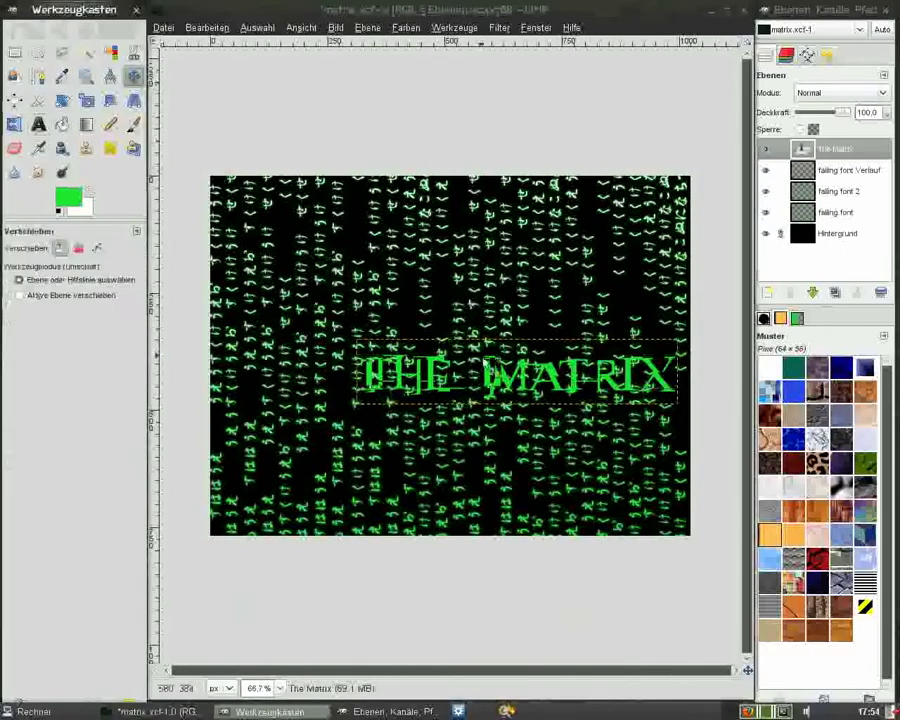
{"action": "left_click_drag", "start_coordinate": [490, 377], "coordinate": [432, 350]}
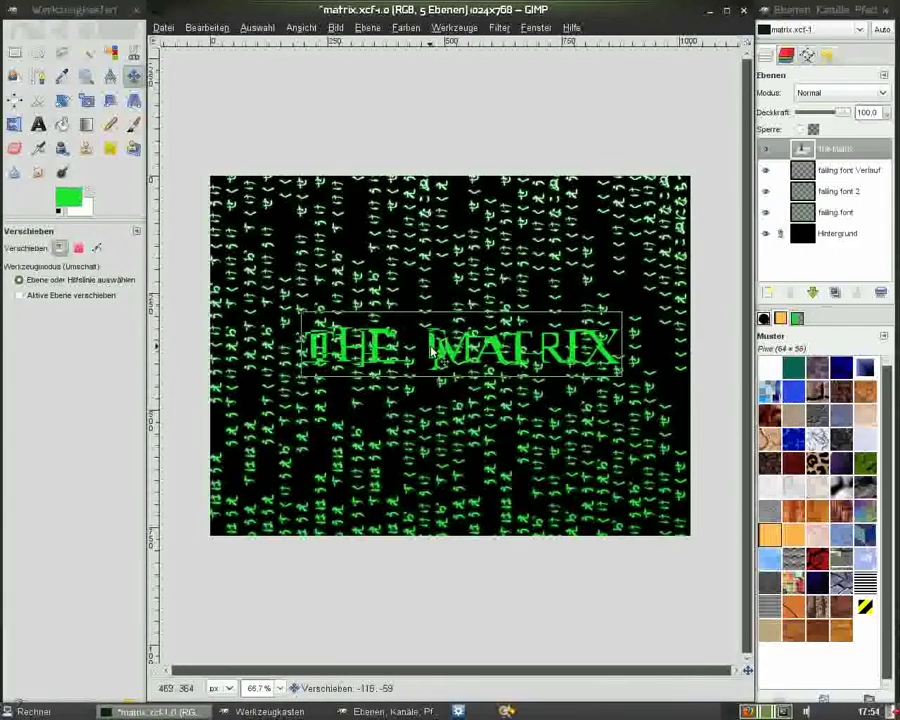
{"action": "left_click_drag", "start_coordinate": [432, 350], "coordinate": [429, 350]}
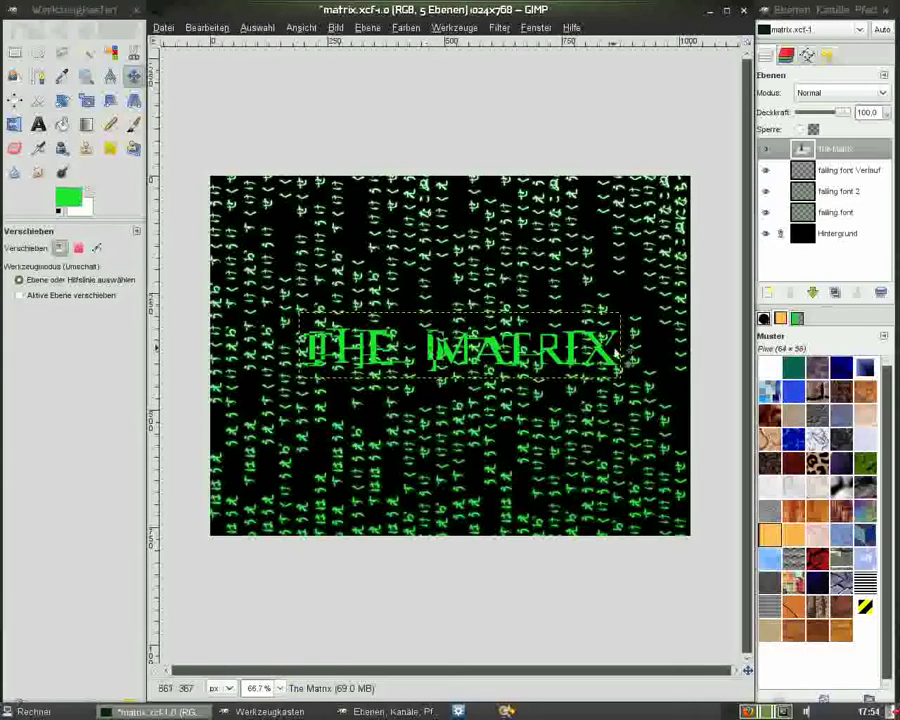
Duplicate the title layer repeatedly and raise the original The Matrix layer to the top
{"action": "left_click", "coordinate": [834, 293]}
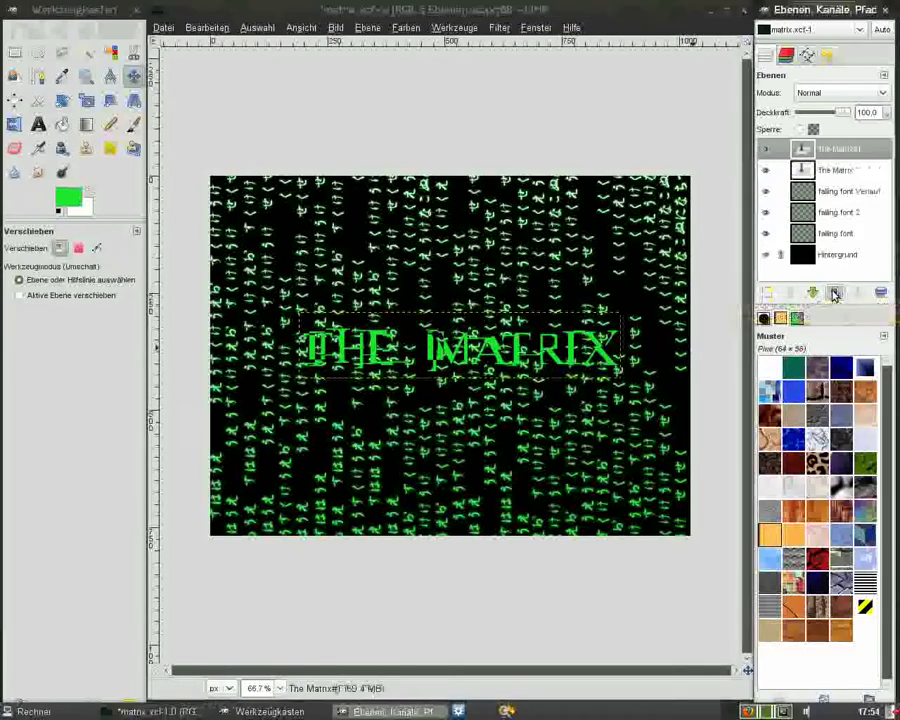
{"action": "left_click", "coordinate": [834, 293]}
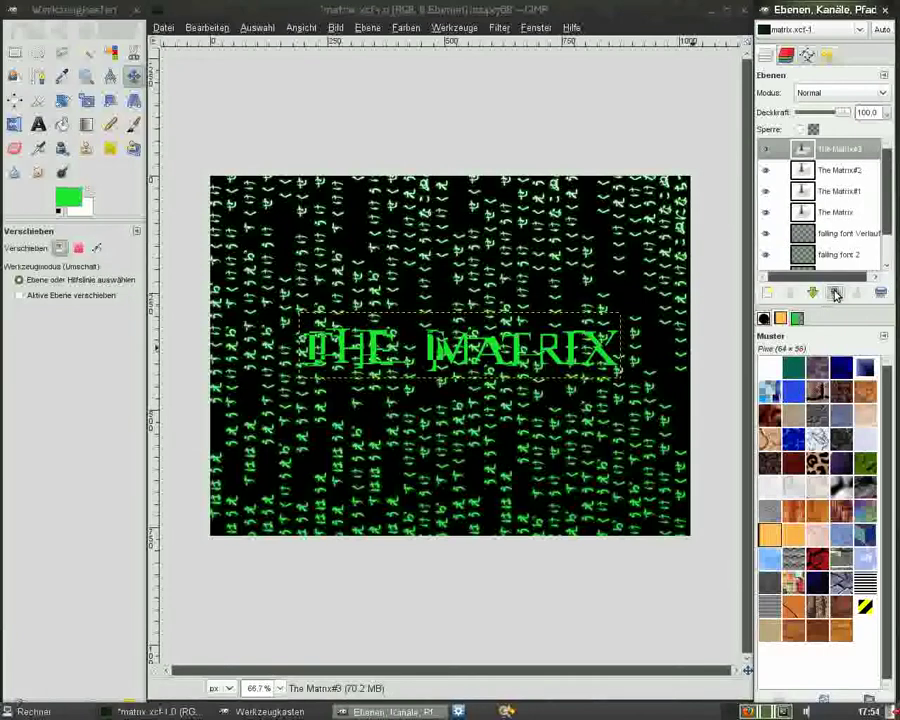
{"action": "left_click", "coordinate": [835, 293]}
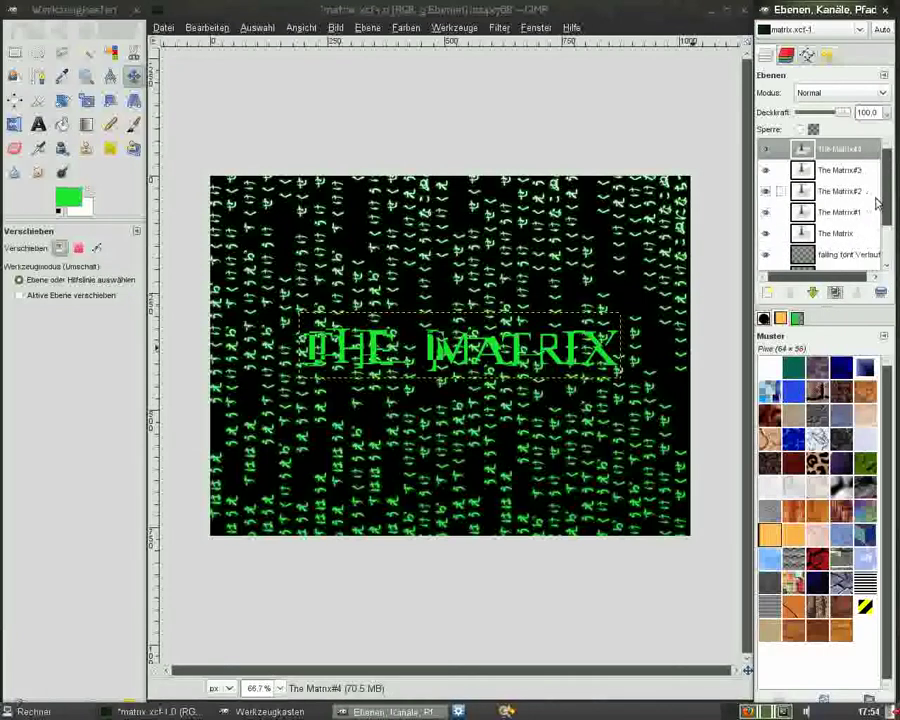
{"action": "left_click", "coordinate": [815, 233]}
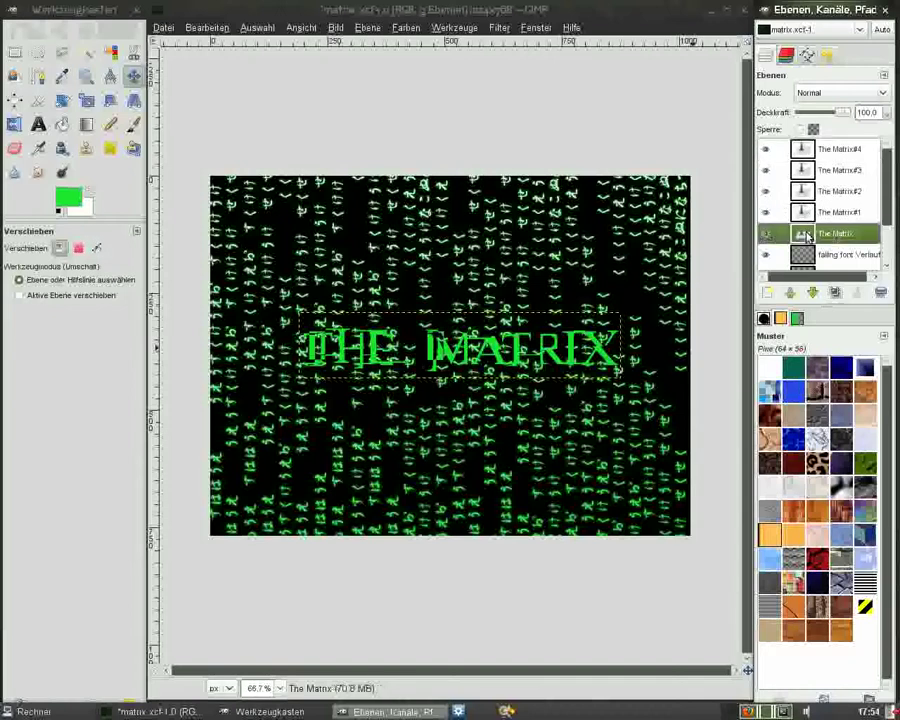
{"action": "left_click", "coordinate": [790, 293]}
{"action": "left_click", "coordinate": [790, 293]}
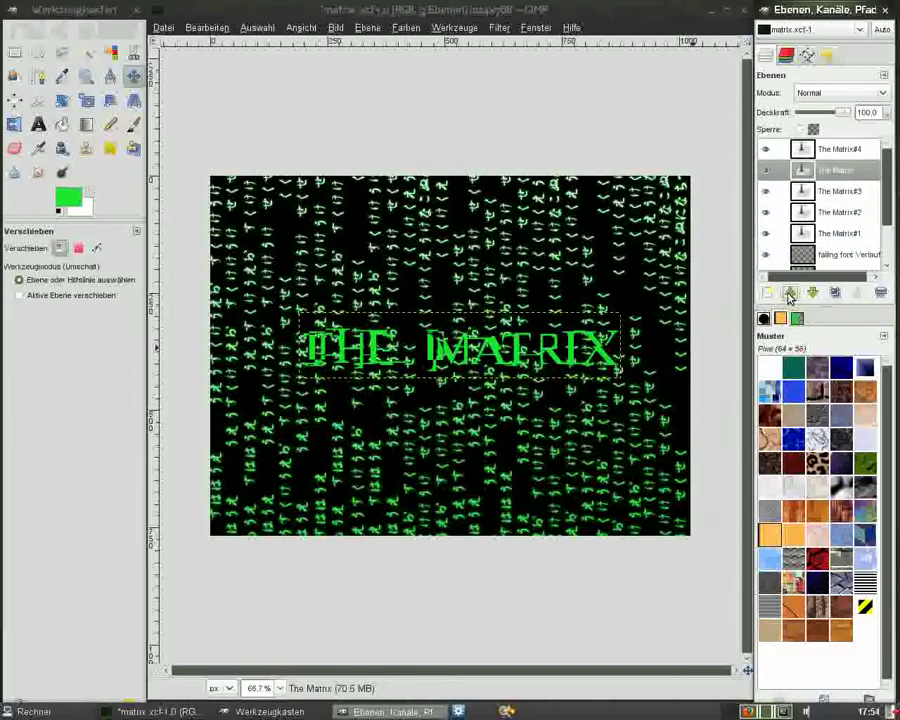
{"action": "left_click", "coordinate": [806, 238]}
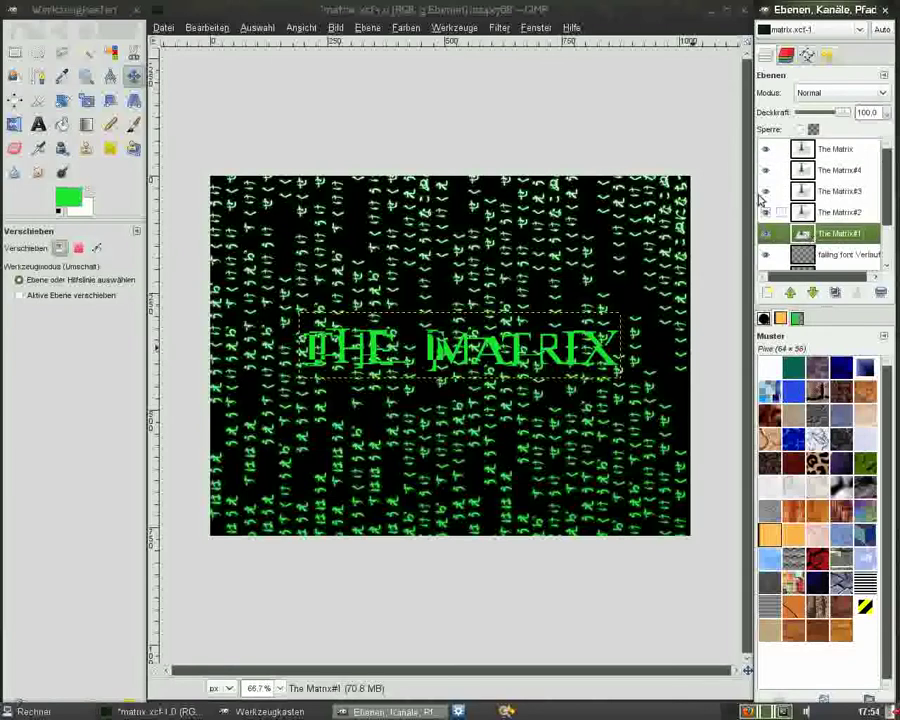
{"action": "left_click", "coordinate": [500, 29]}
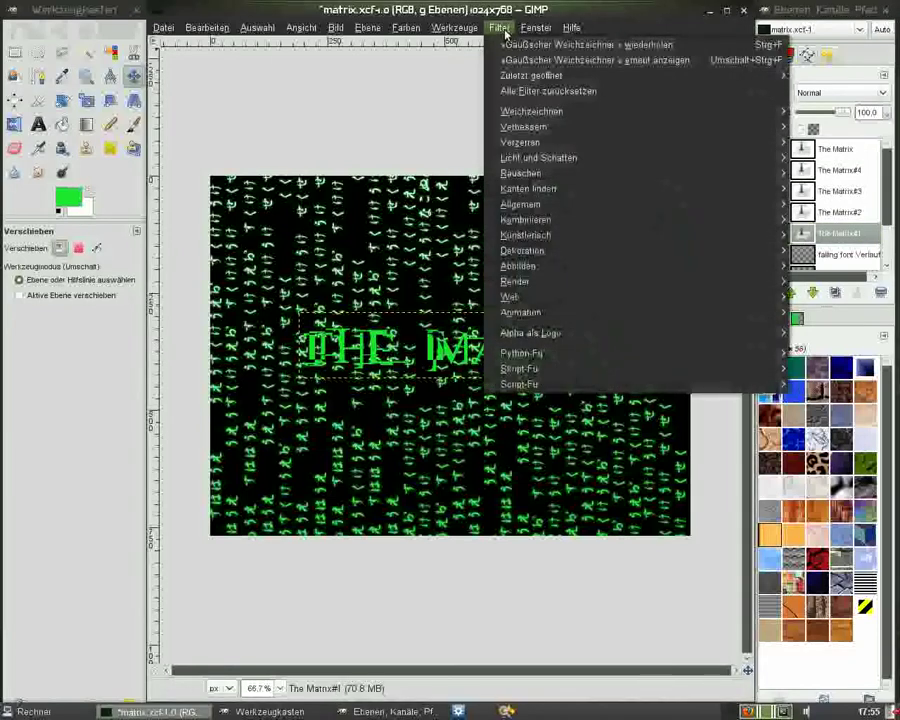
{"action": "mouse_move", "coordinate": [520, 142]}
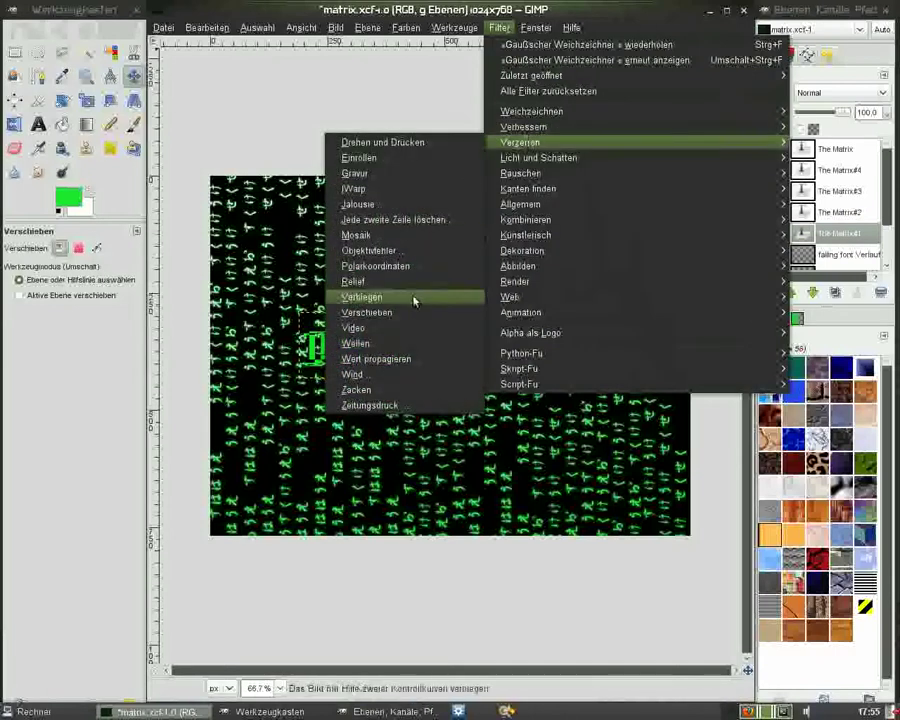
Apply the Wind filter to The Matrix#1
{"action": "left_click", "coordinate": [399, 371]}
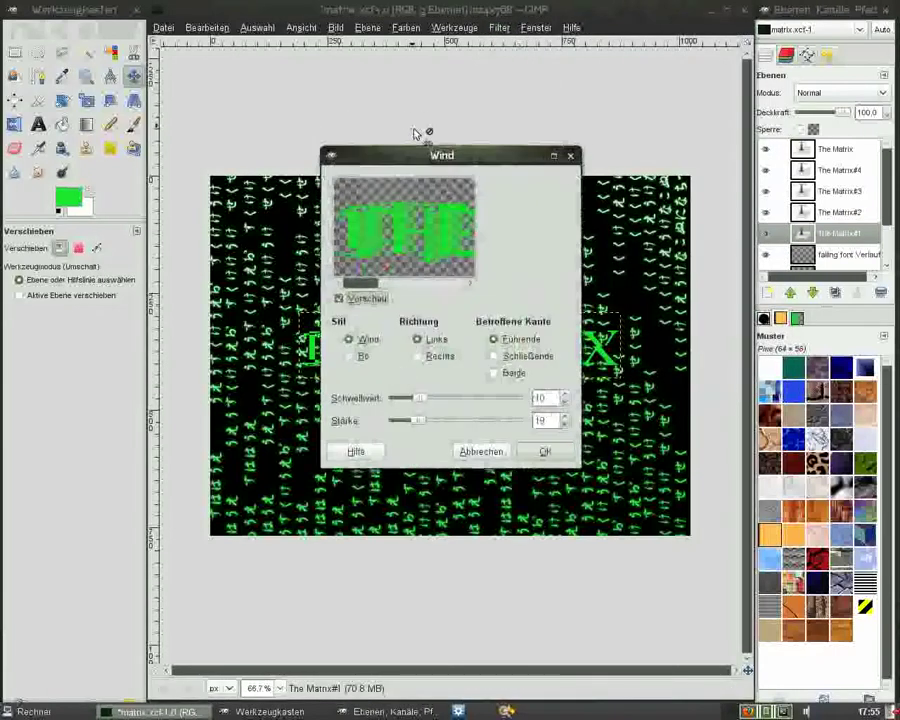
{"action": "left_click_drag", "start_coordinate": [420, 158], "coordinate": [357, 122]}
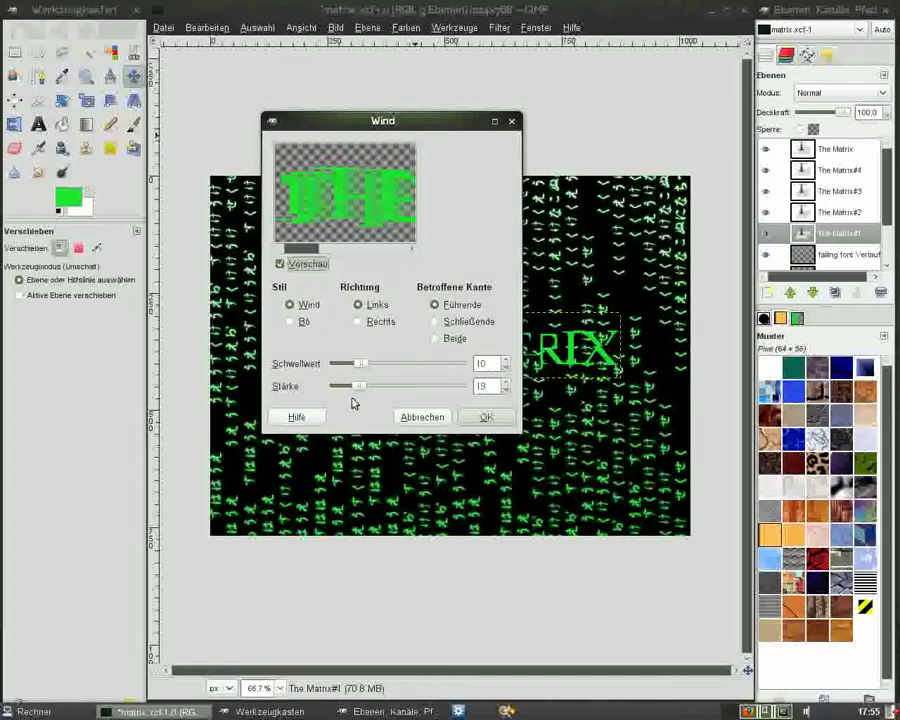
{"action": "left_click", "coordinate": [486, 418]}
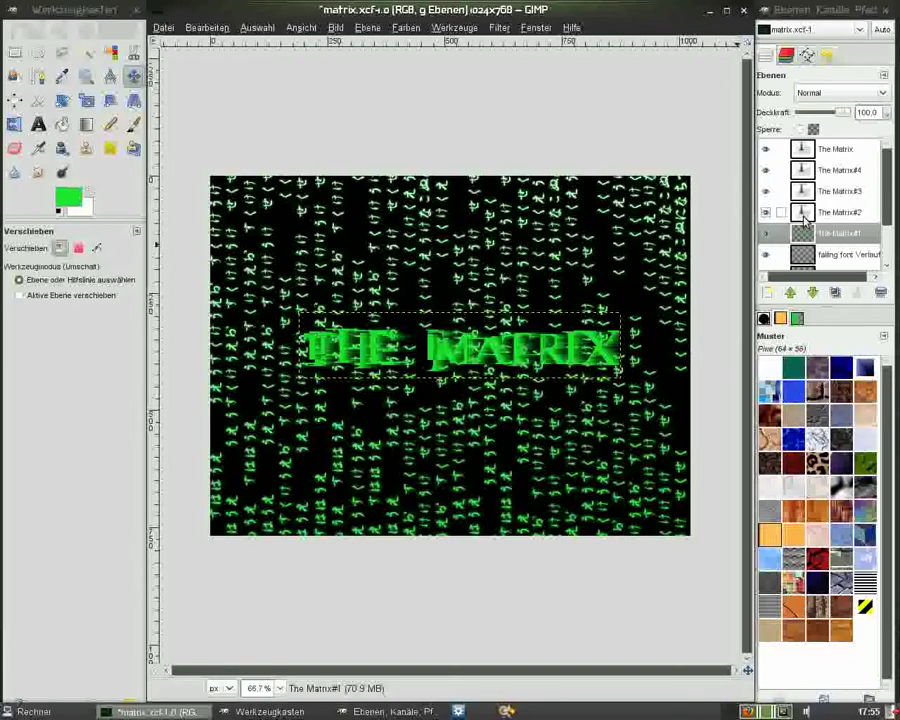
Apply Wind blowing right (Rechts) to The Matrix#2
{"action": "left_click", "coordinate": [805, 218]}
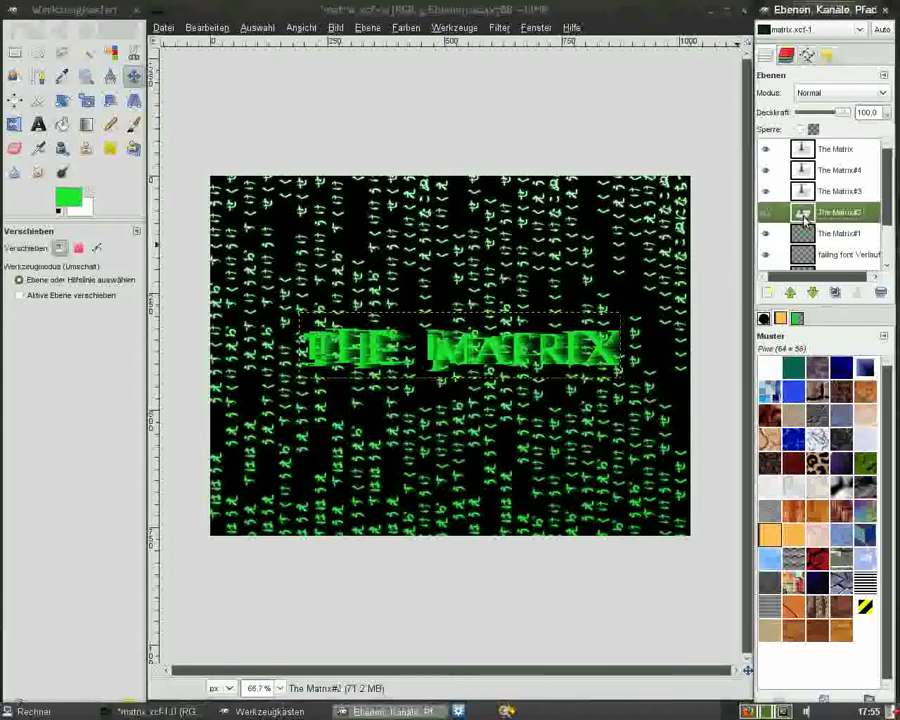
{"action": "left_click", "coordinate": [500, 27]}
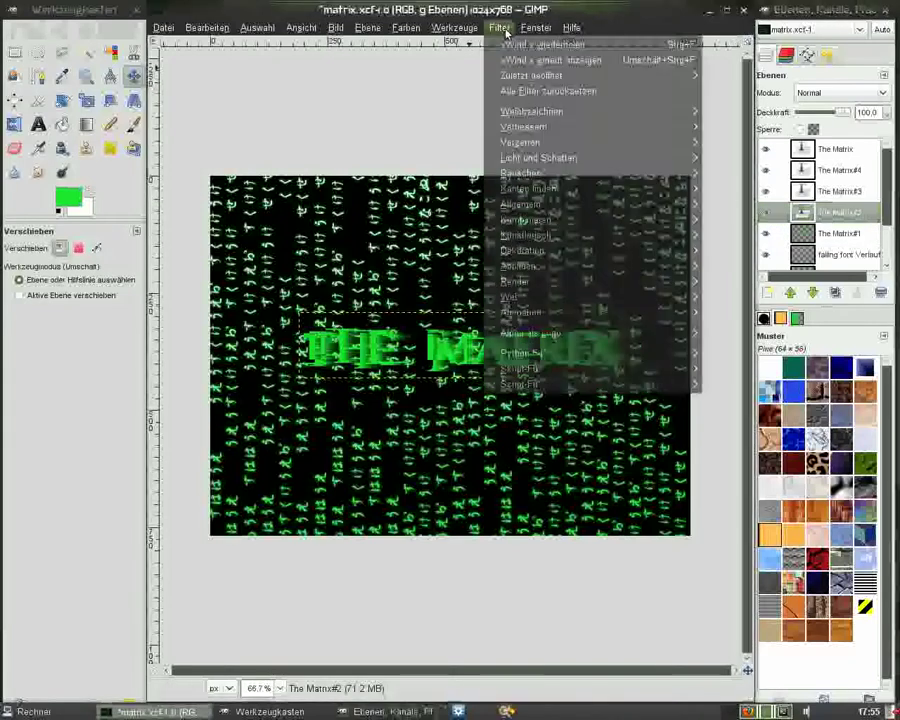
{"action": "left_click", "coordinate": [519, 60]}
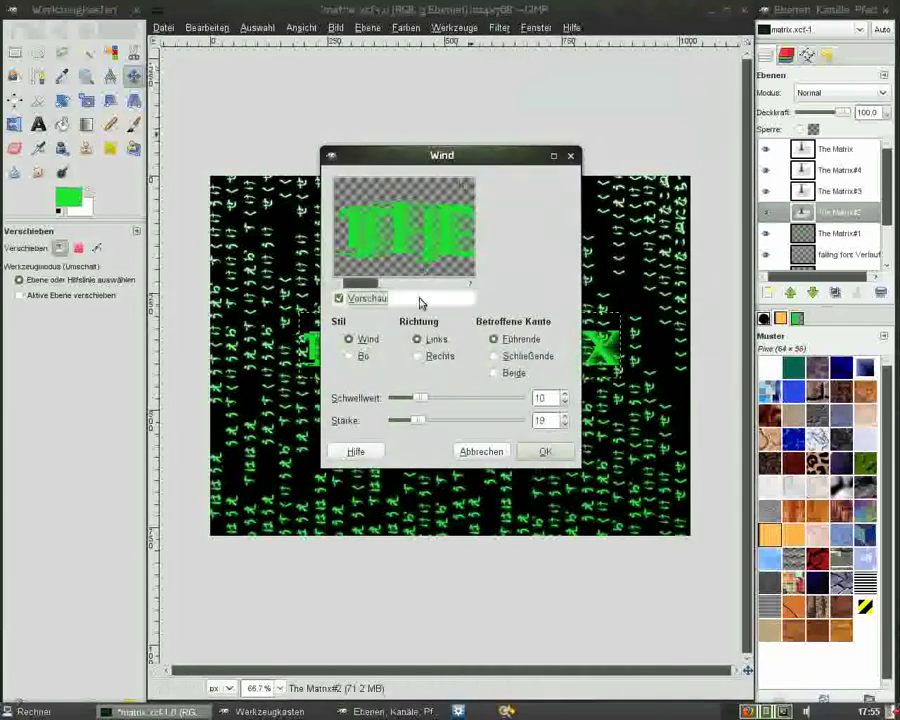
{"action": "left_click", "coordinate": [418, 358]}
{"action": "left_click", "coordinate": [540, 451]}
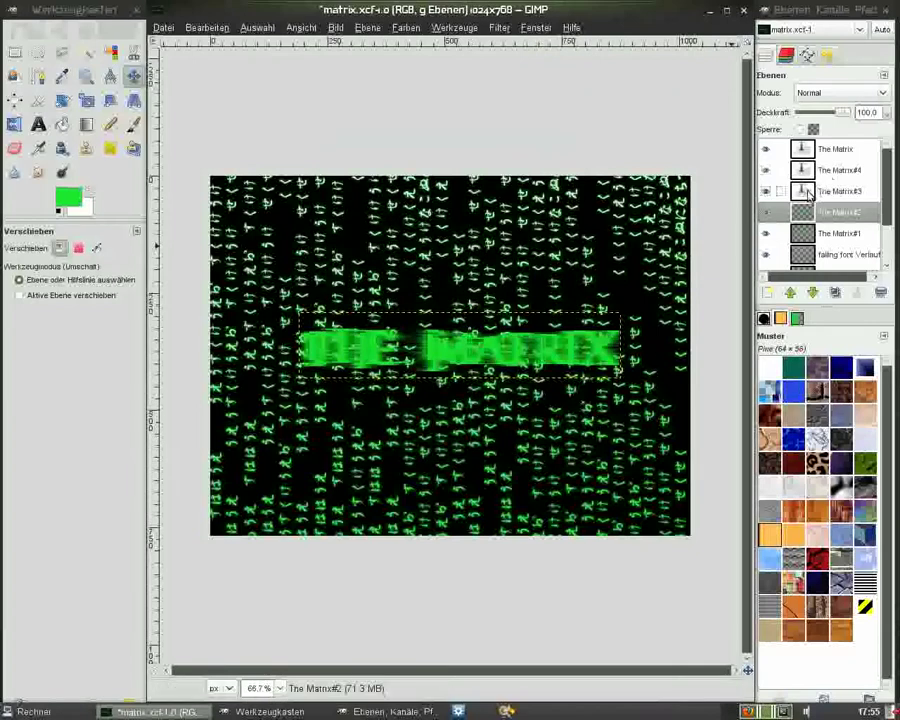
Rotate The Matrix#3 90° clockwise, apply Wind, then rotate it back horizontal
{"action": "left_click", "coordinate": [808, 194]}
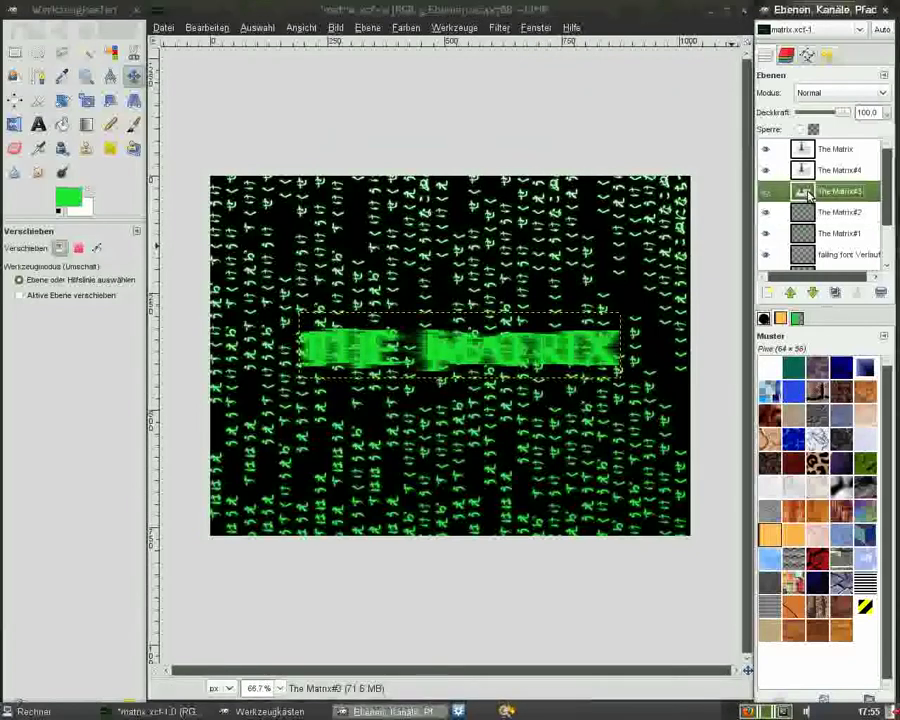
{"action": "left_click", "coordinate": [376, 29]}
{"action": "mouse_move", "coordinate": [420, 256]}
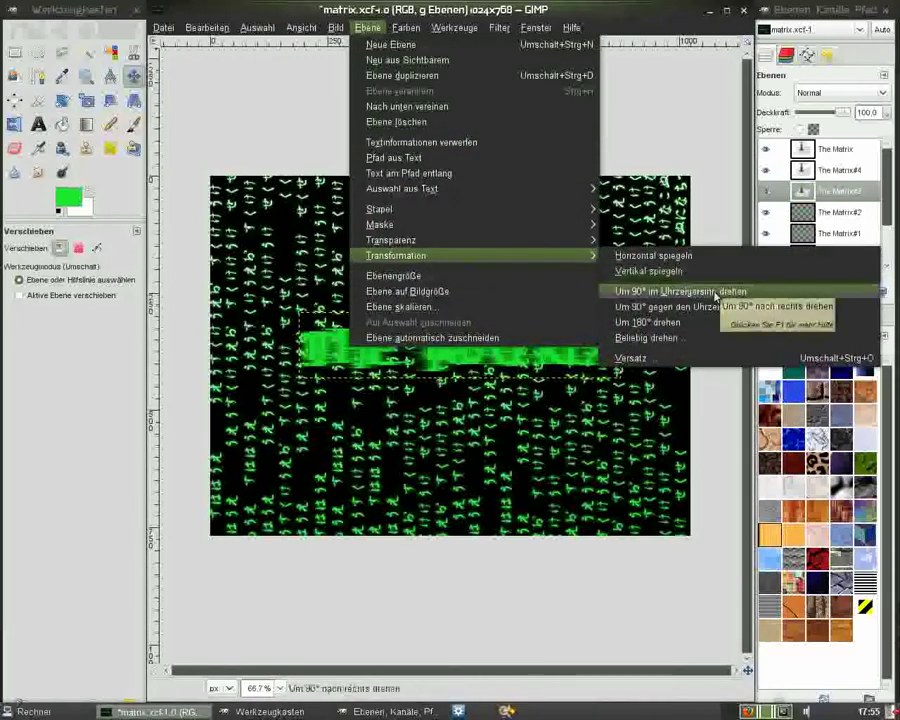
{"action": "left_click", "coordinate": [715, 292]}
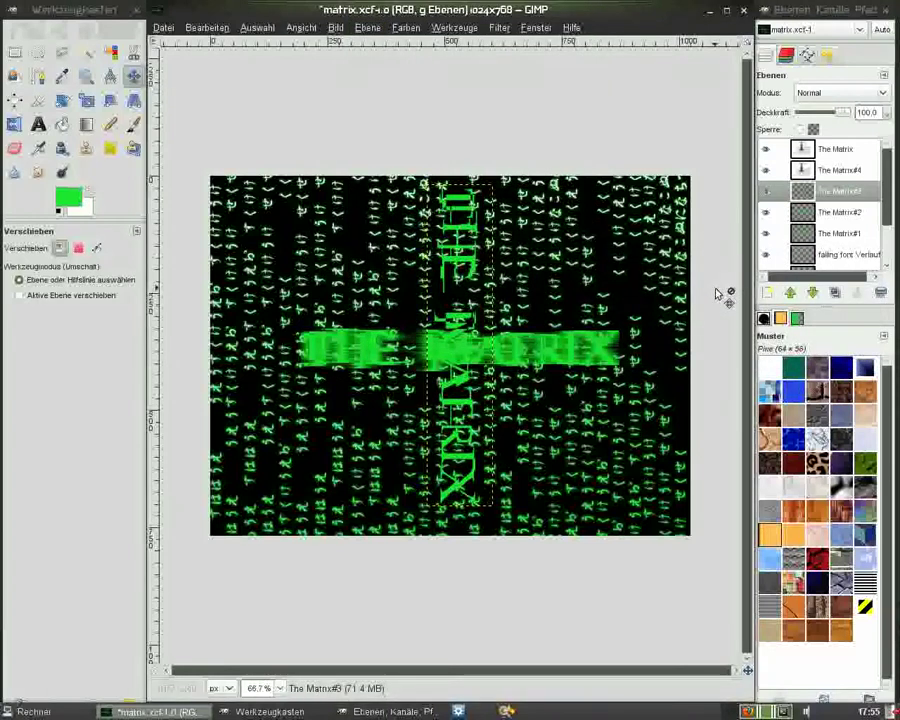
{"action": "left_click", "coordinate": [499, 28]}
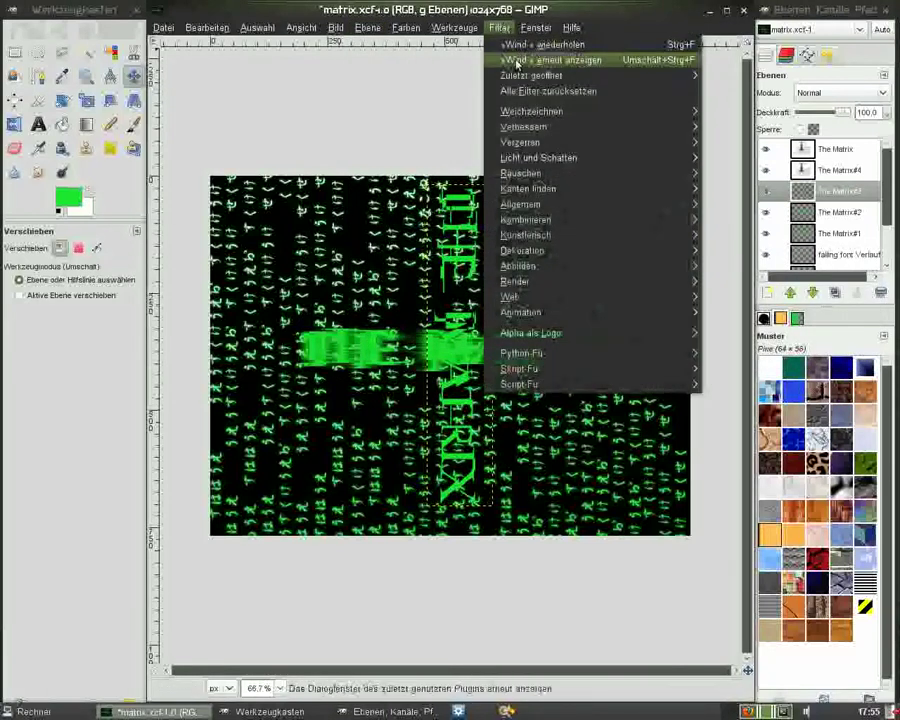
{"action": "left_click", "coordinate": [515, 60]}
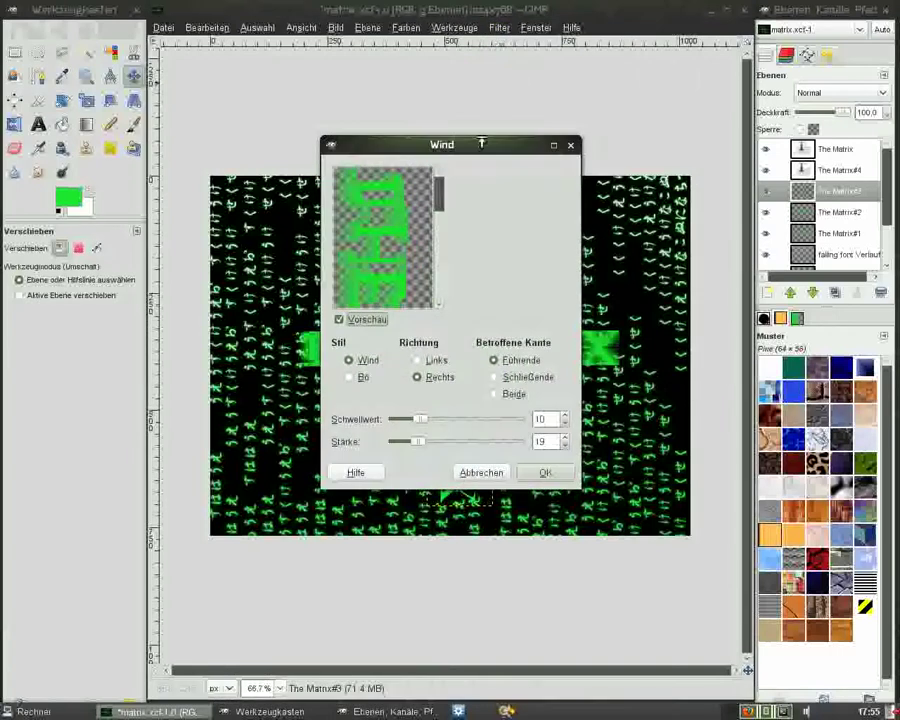
{"action": "left_click", "coordinate": [534, 471]}
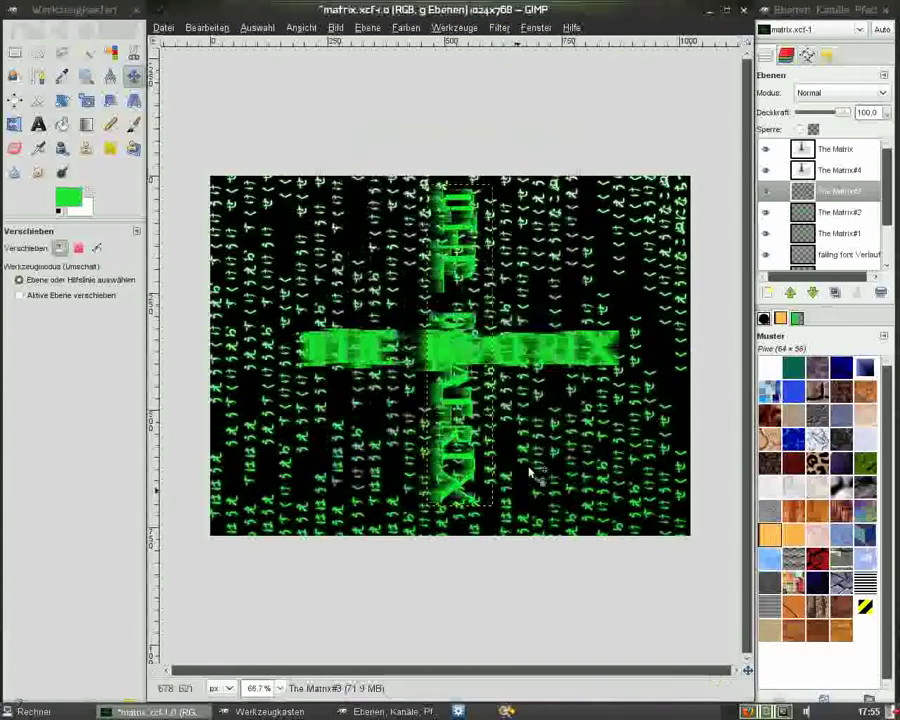
{"action": "left_click", "coordinate": [364, 29]}
{"action": "mouse_move", "coordinate": [396, 188]}
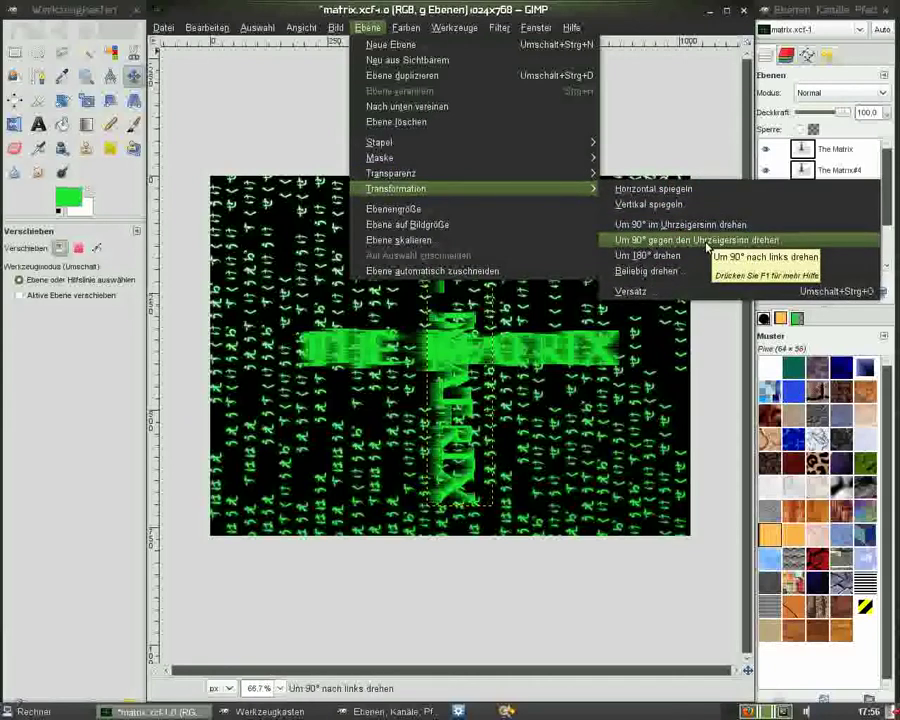
{"action": "left_click", "coordinate": [707, 241]}
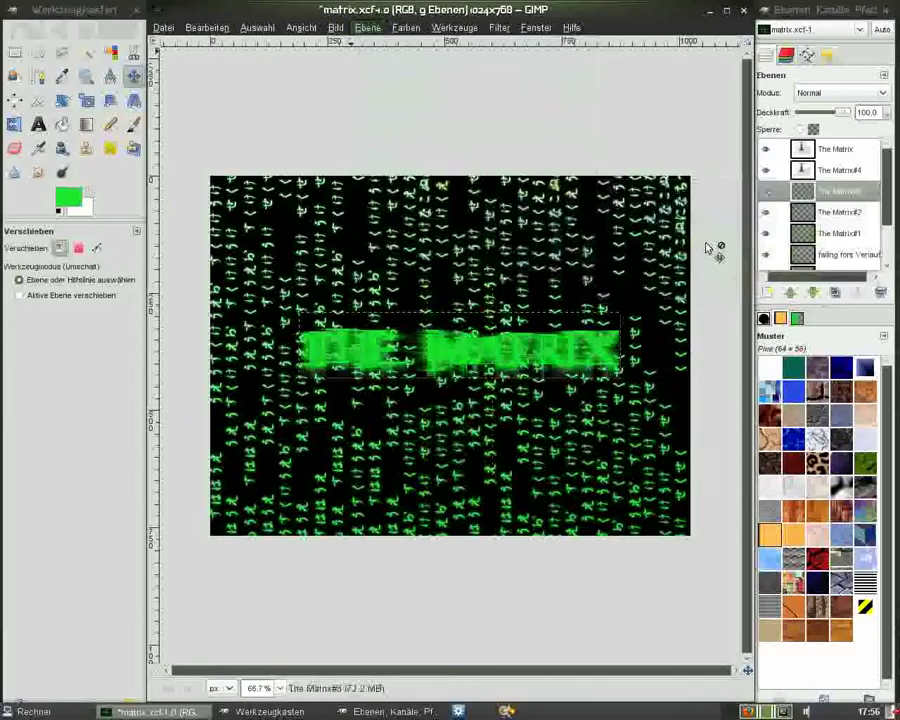
Rotate The Matrix#4 90° clockwise, apply leftward (Links) Wind, then rotate it back horizontal
{"action": "left_click", "coordinate": [803, 172]}
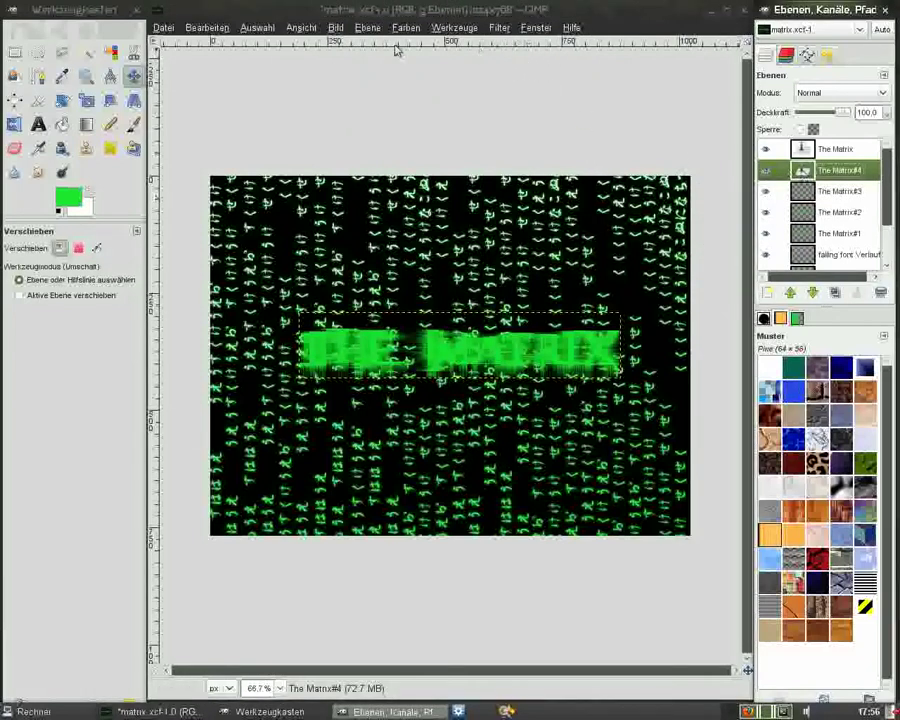
{"action": "left_click", "coordinate": [368, 30]}
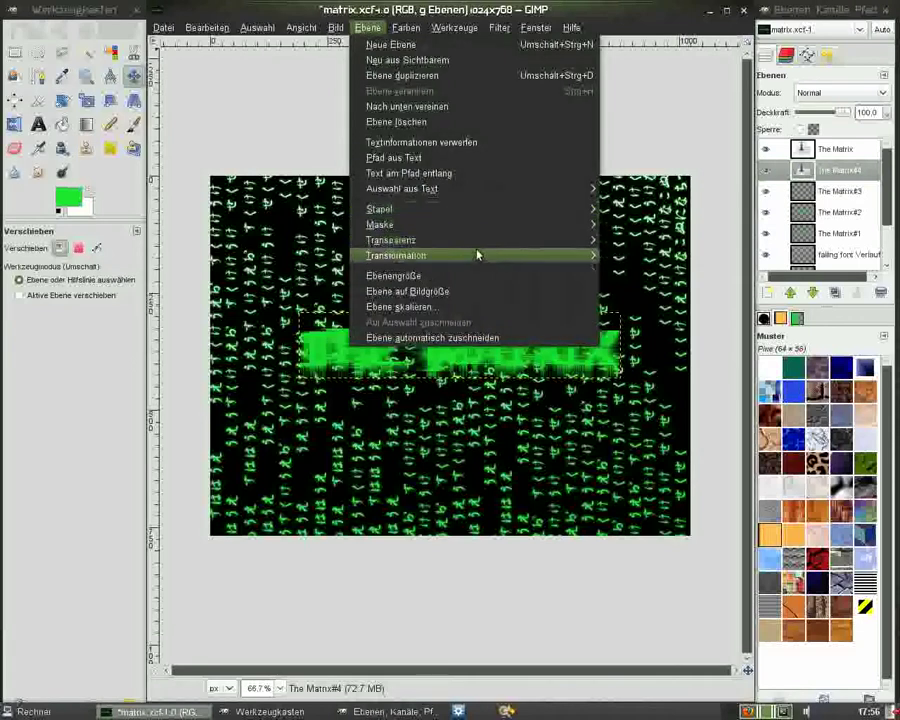
{"action": "mouse_move", "coordinate": [420, 255]}
{"action": "left_click", "coordinate": [675, 291]}
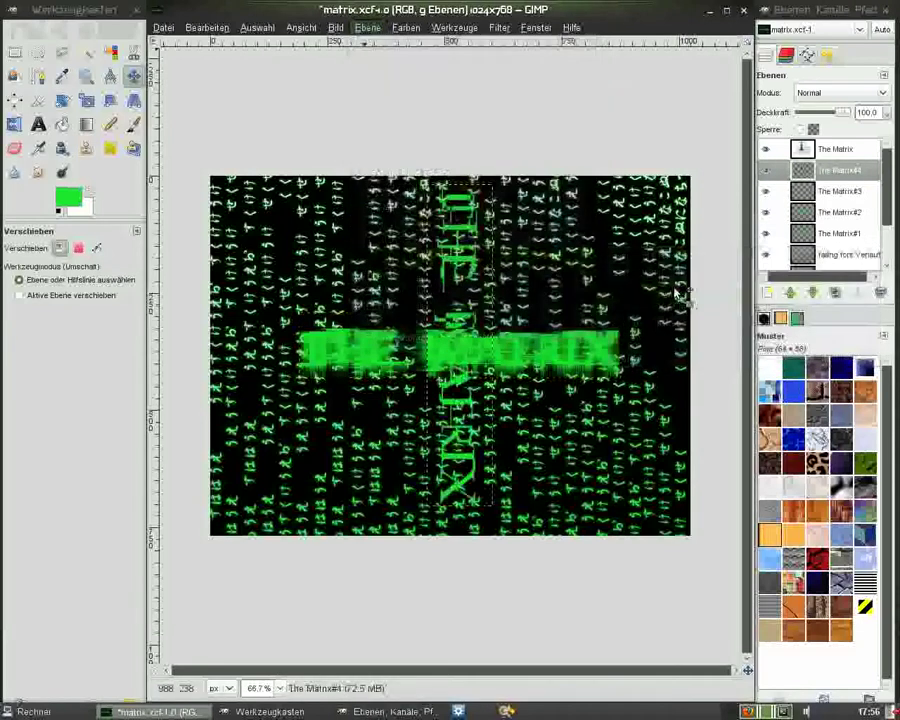
{"action": "left_click", "coordinate": [499, 27]}
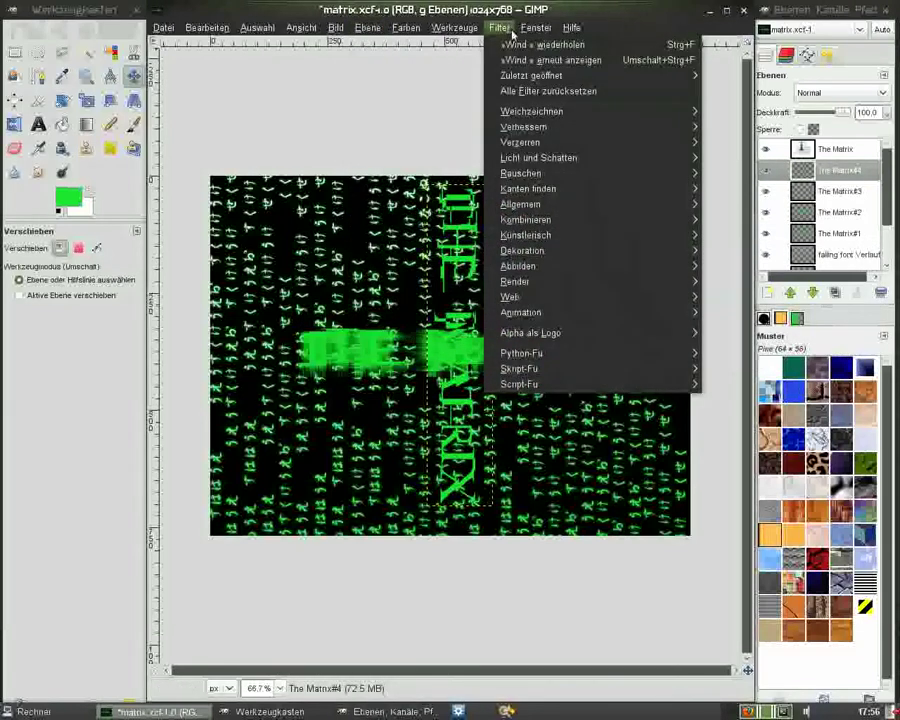
{"action": "left_click", "coordinate": [529, 61]}
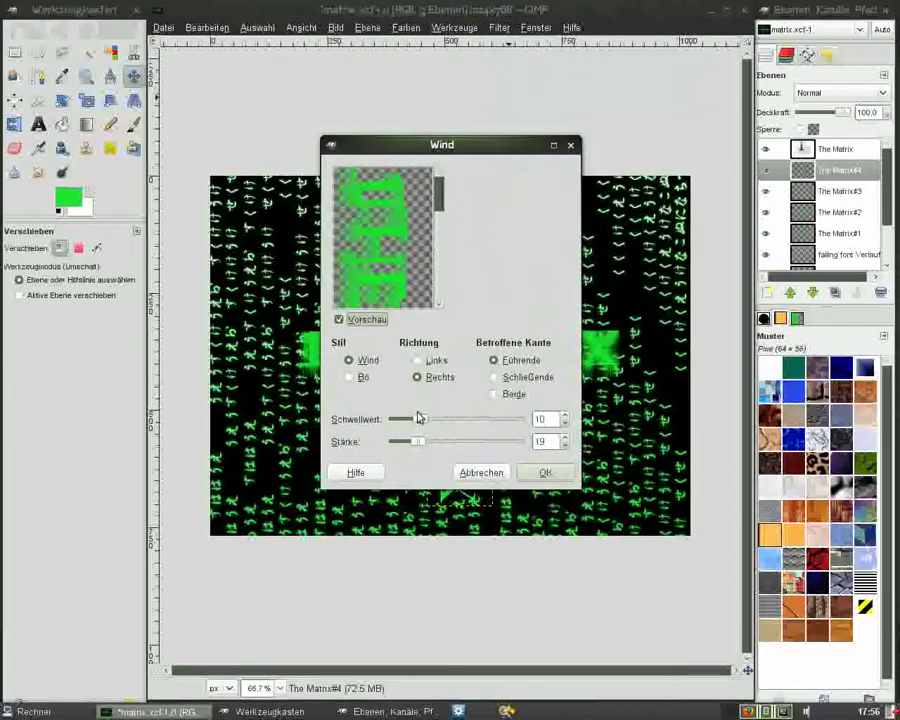
{"action": "left_click", "coordinate": [419, 361]}
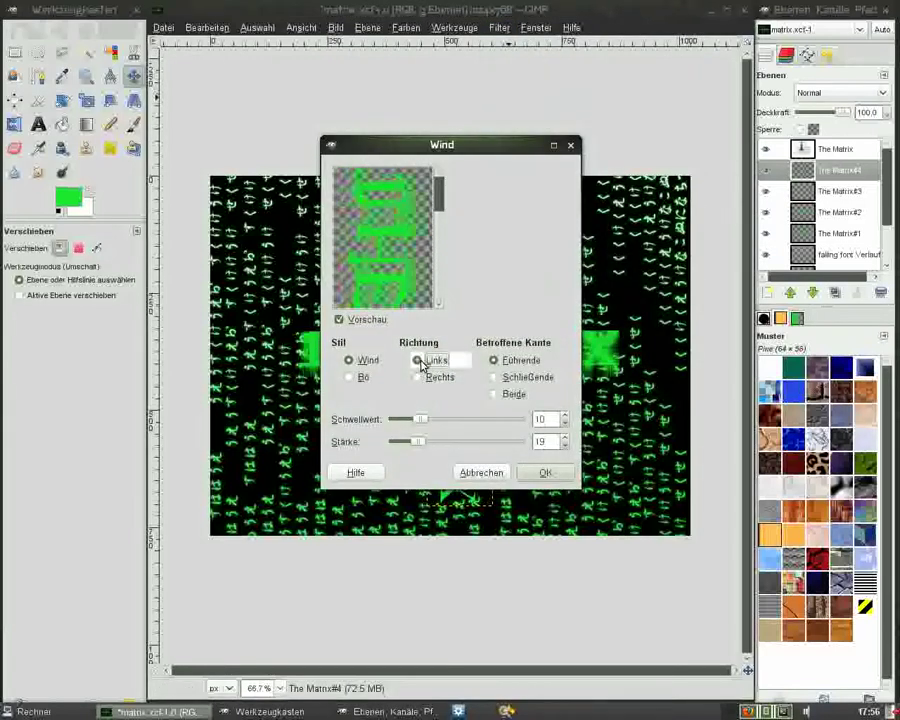
{"action": "left_click", "coordinate": [537, 474]}
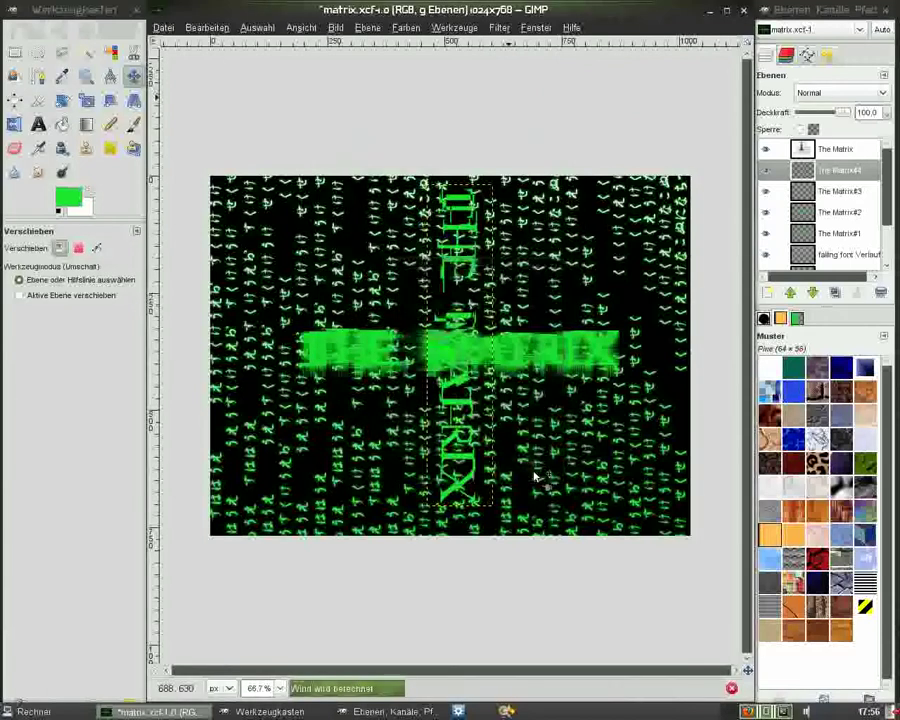
{"action": "left_click", "coordinate": [368, 27]}
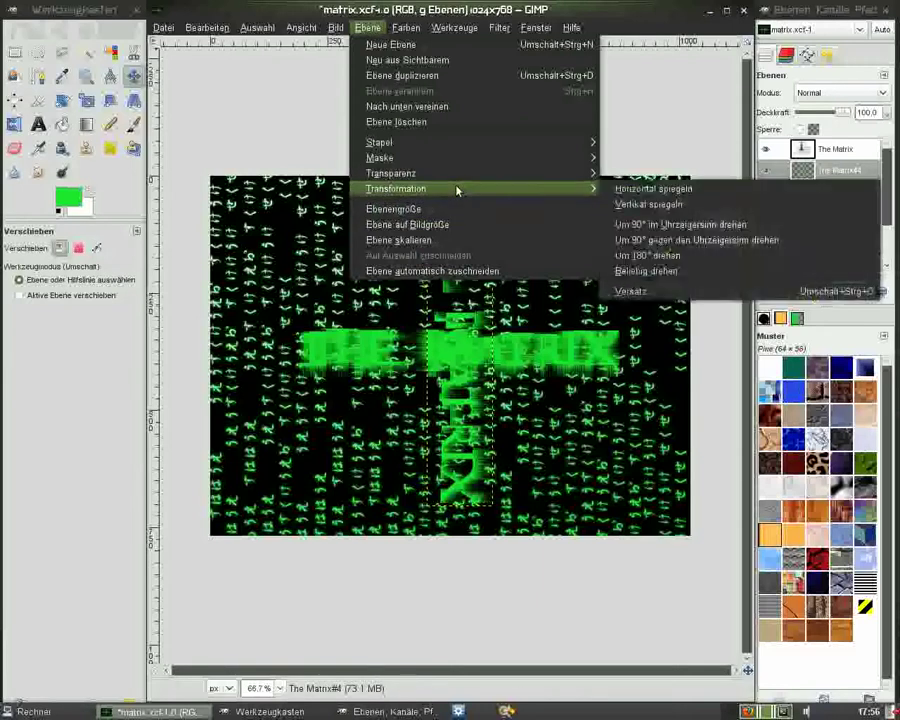
{"action": "left_click", "coordinate": [697, 241]}
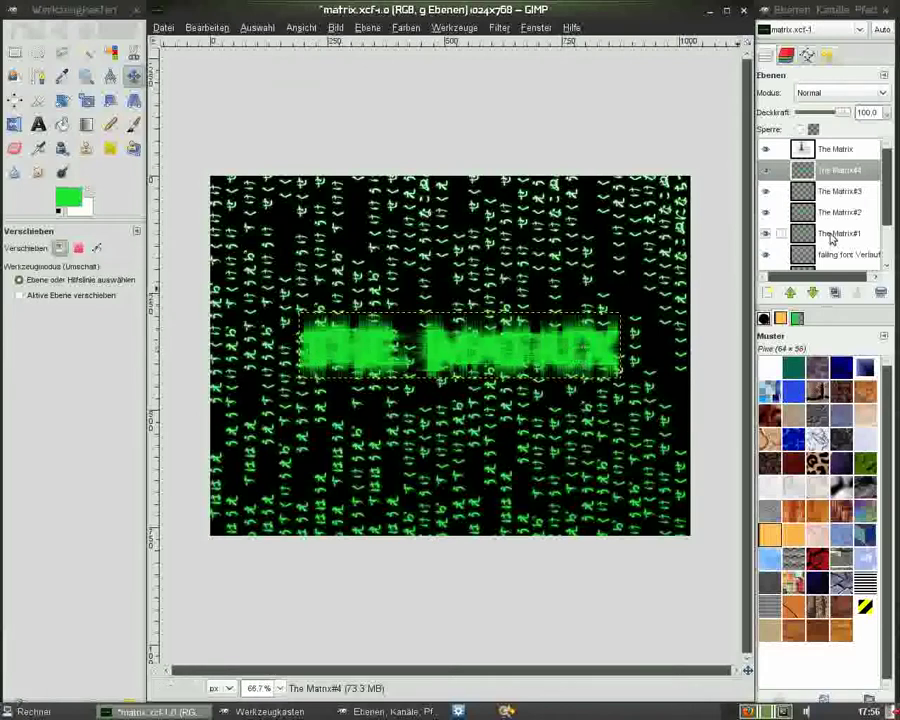
Check the opacity values of The Matrix#4 and The Matrix#3
{"action": "left_click", "coordinate": [807, 172]}
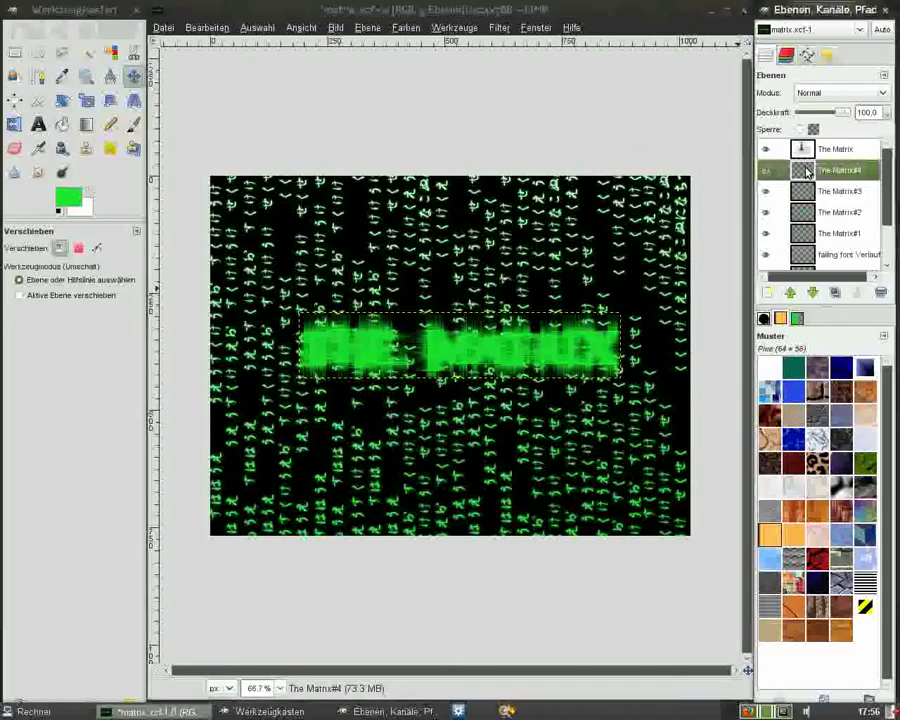
{"action": "double_click", "coordinate": [860, 112]}
{"action": "type", "text": "60"}
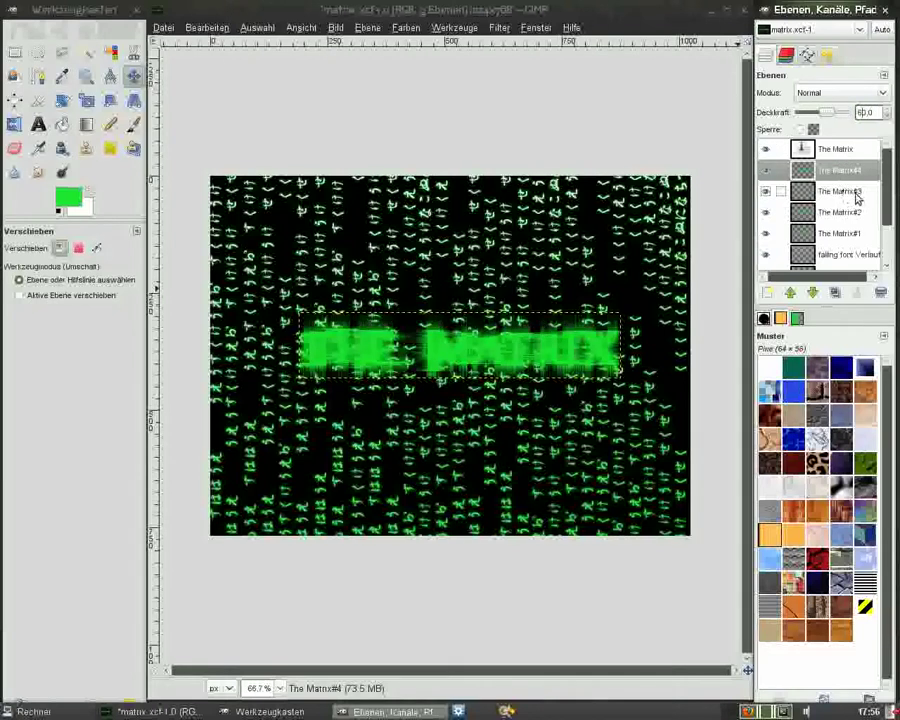
{"action": "left_click", "coordinate": [806, 193]}
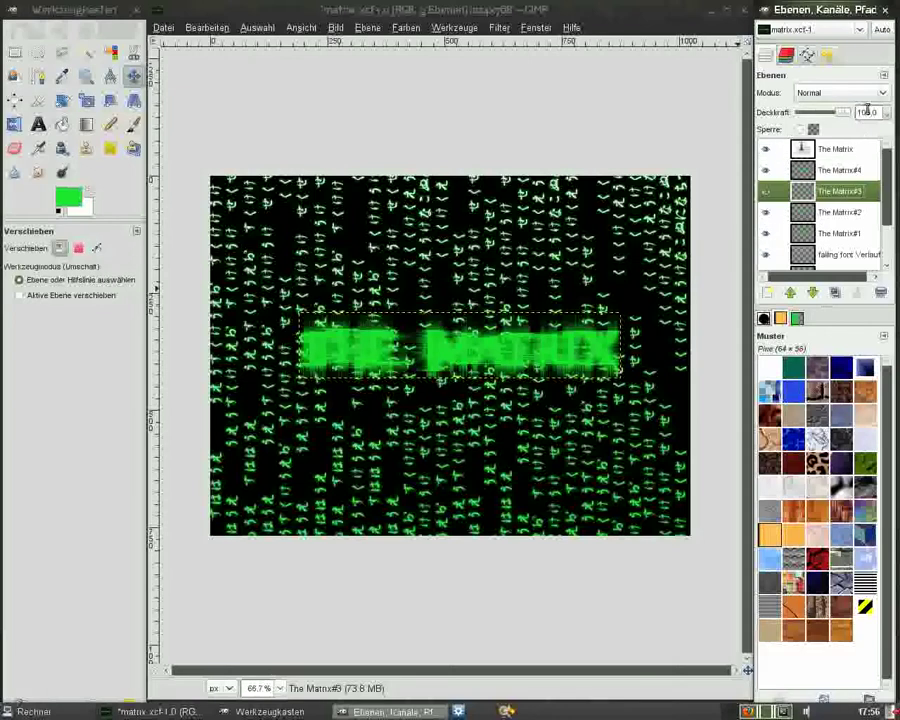
{"action": "left_click", "coordinate": [858, 112]}
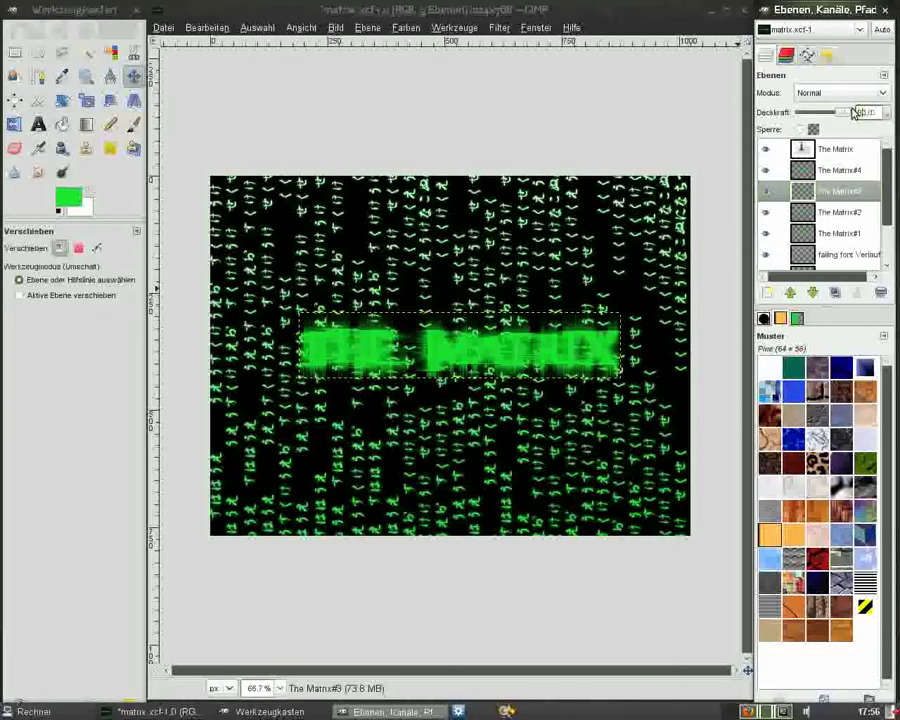
{"action": "type", "text": "60"}
Lower The Matrix#2 and The Matrix#1 layers to 60 opacity
{"action": "left_click", "coordinate": [801, 212]}
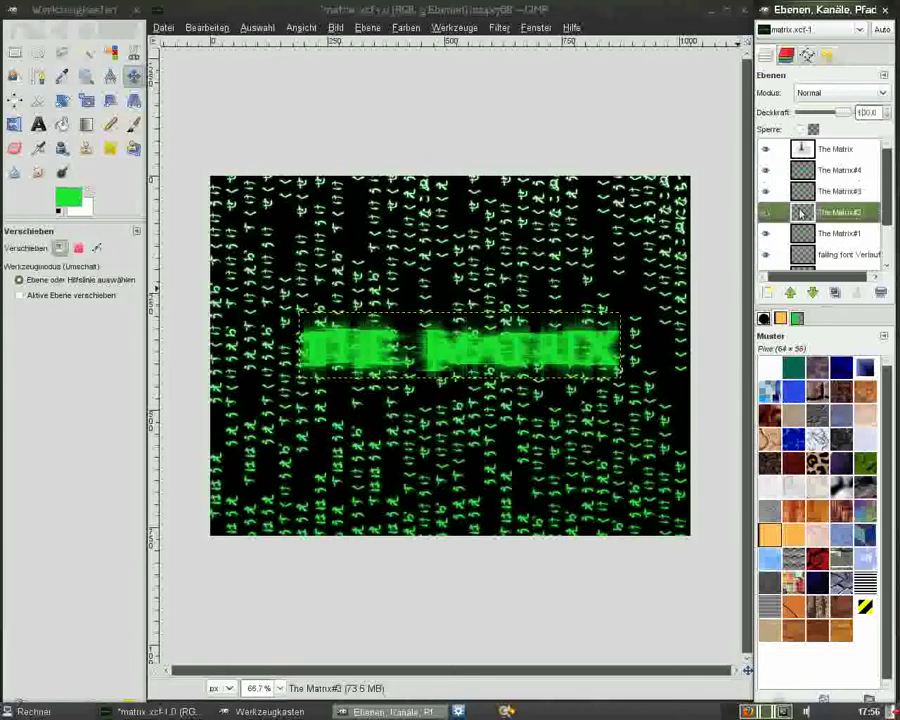
{"action": "left_click", "coordinate": [860, 112]}
{"action": "type", "text": "50"}
{"action": "key", "text": "Return"}
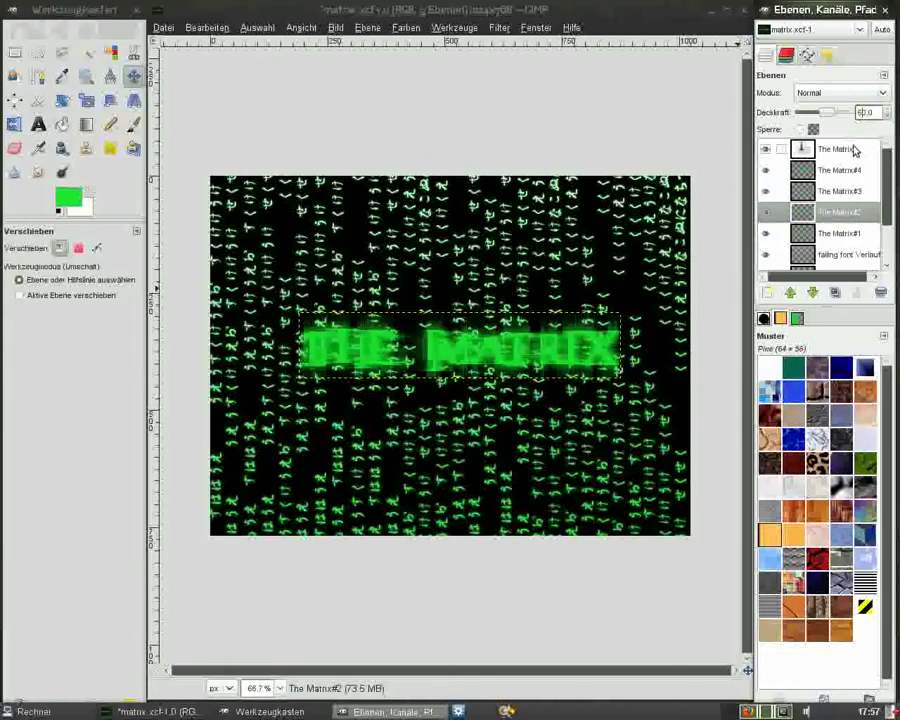
{"action": "left_click", "coordinate": [806, 237]}
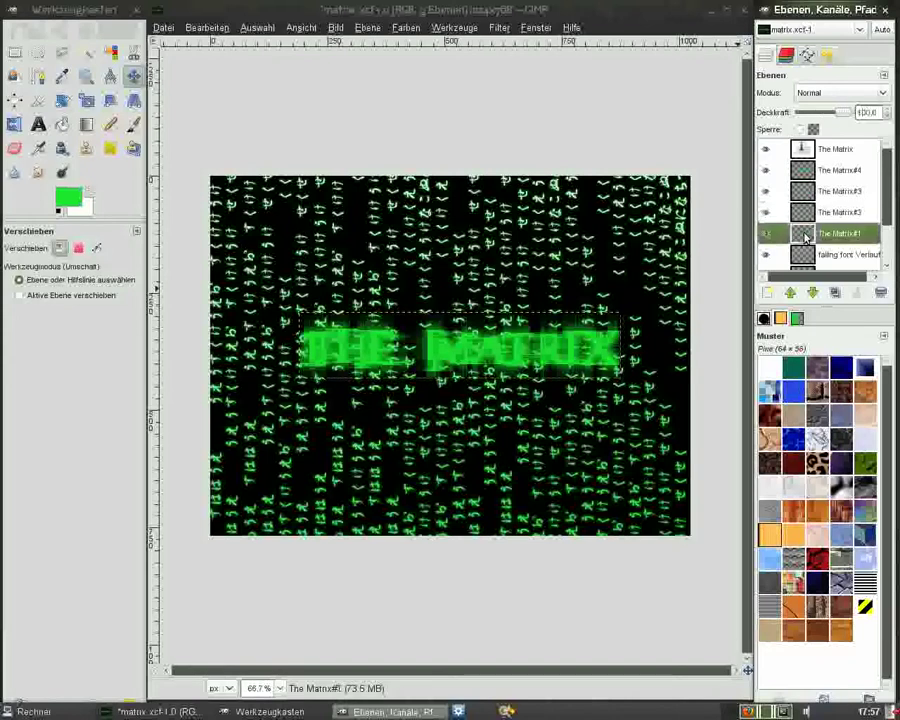
{"action": "left_click", "coordinate": [861, 113]}
{"action": "type", "text": "60"}
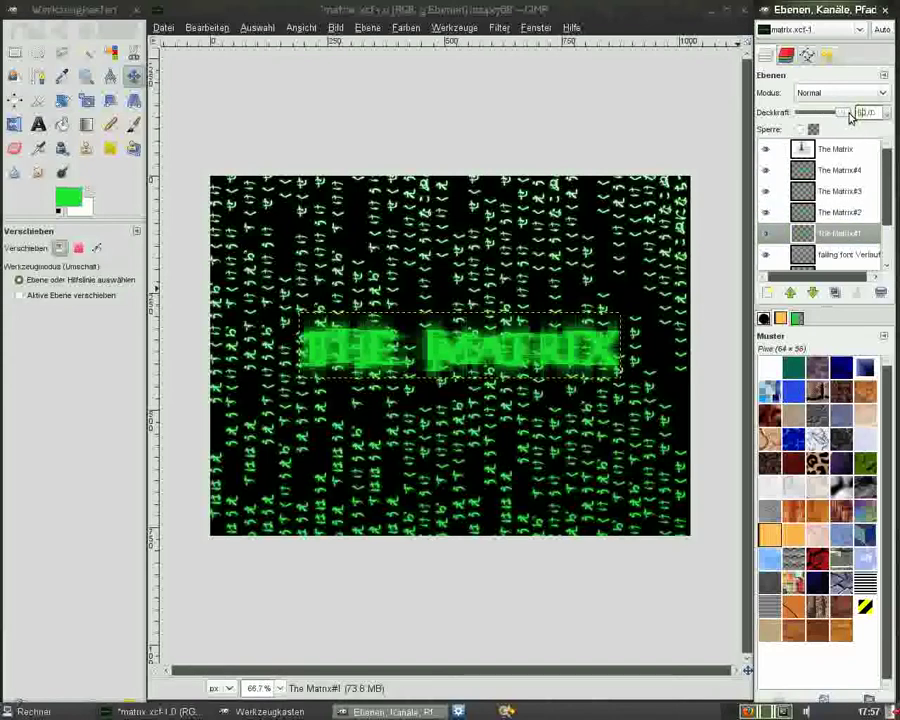
{"action": "key", "text": "Return"}
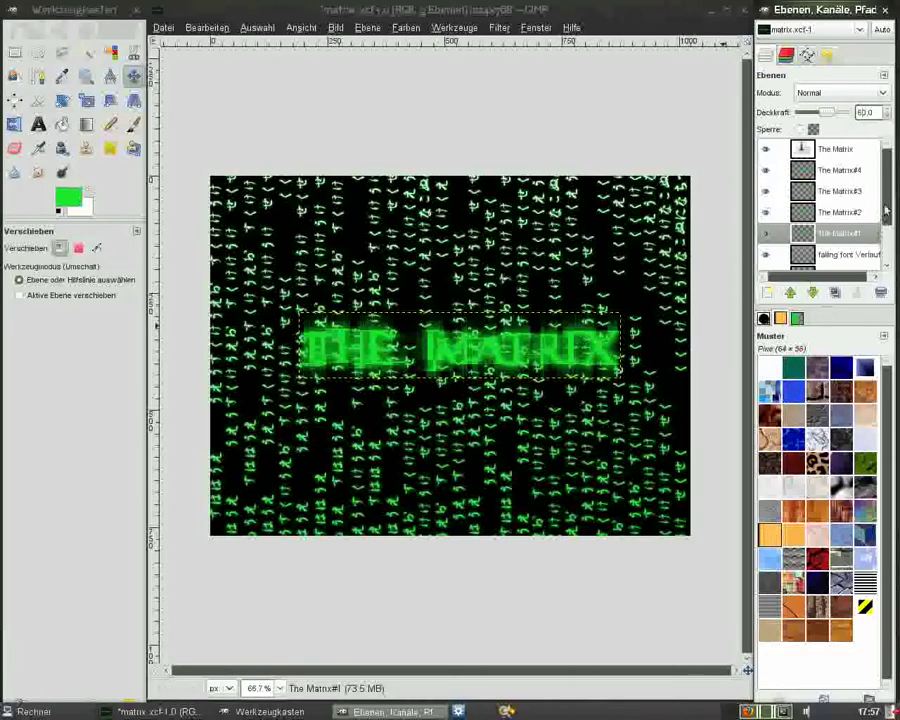
Merge The Matrix, #4, #3 and #2 down into The Matrix#1, then apply Layer to Image Size
{"action": "left_click", "coordinate": [818, 152]}
{"action": "right_click", "coordinate": [810, 151]}
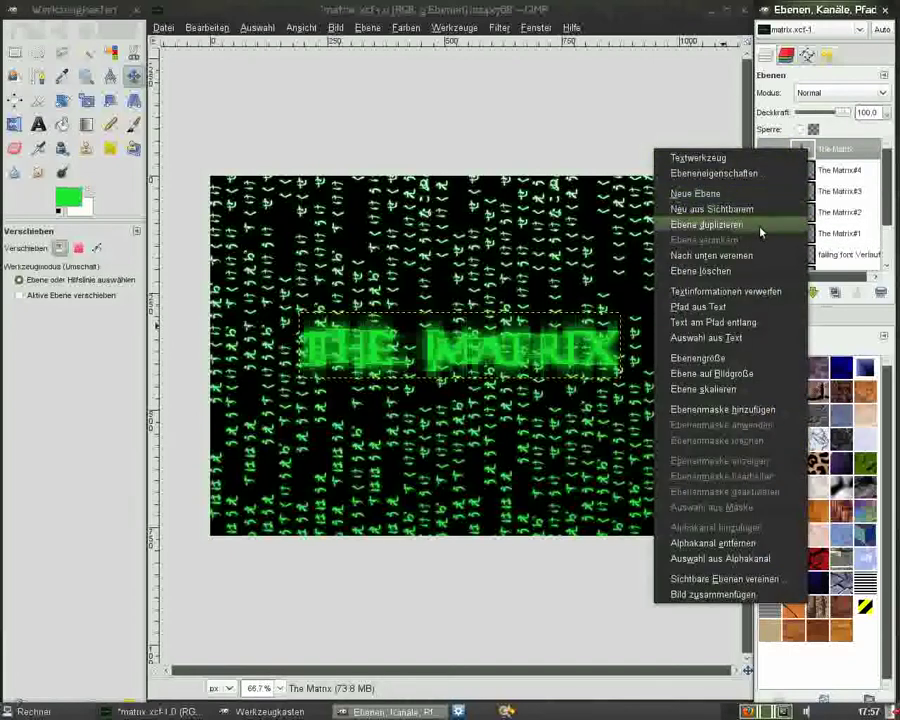
{"action": "left_click", "coordinate": [760, 256]}
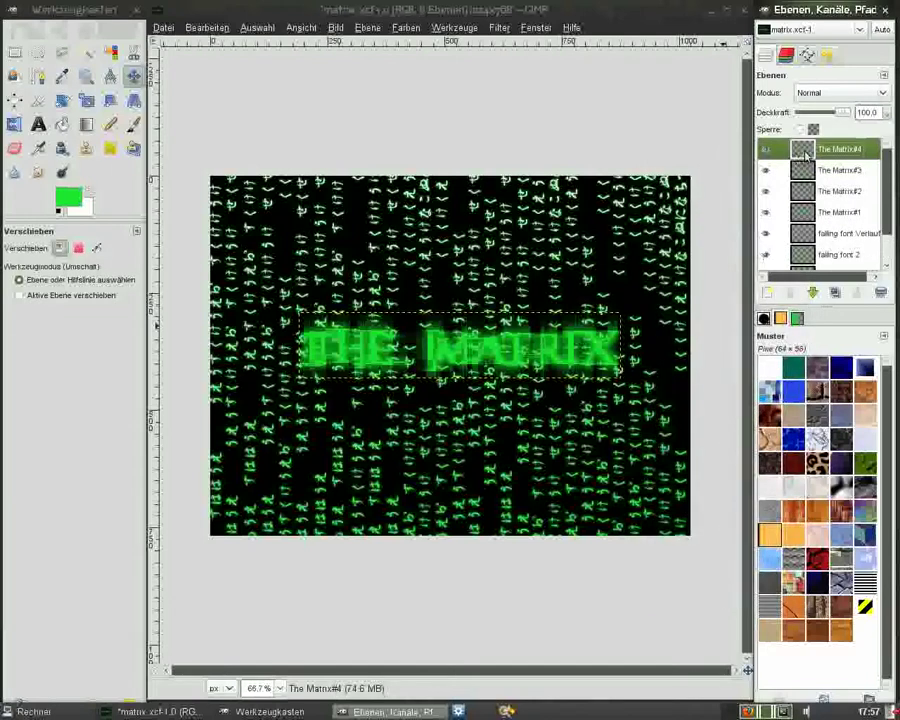
{"action": "right_click", "coordinate": [806, 153]}
{"action": "left_click", "coordinate": [760, 243]}
{"action": "right_click", "coordinate": [801, 149]}
{"action": "left_click", "coordinate": [751, 238]}
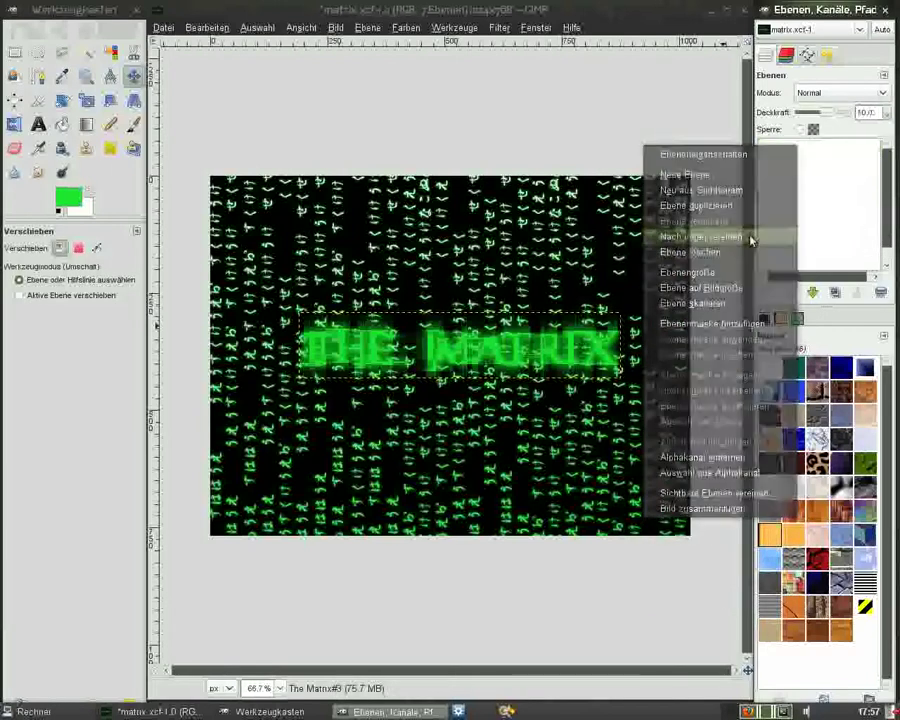
{"action": "right_click", "coordinate": [803, 150]}
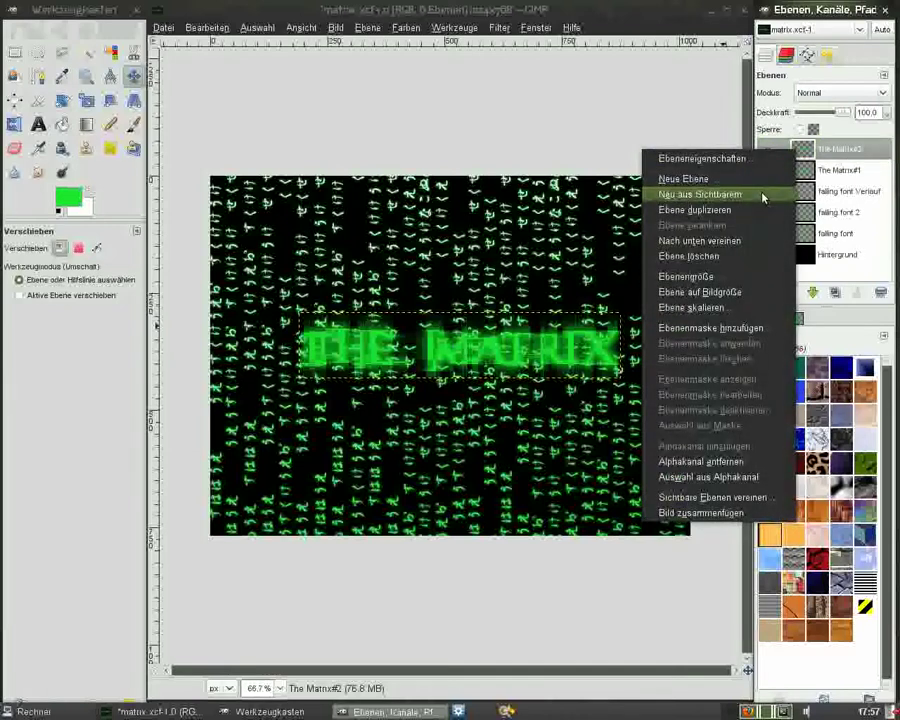
{"action": "left_click", "coordinate": [755, 241]}
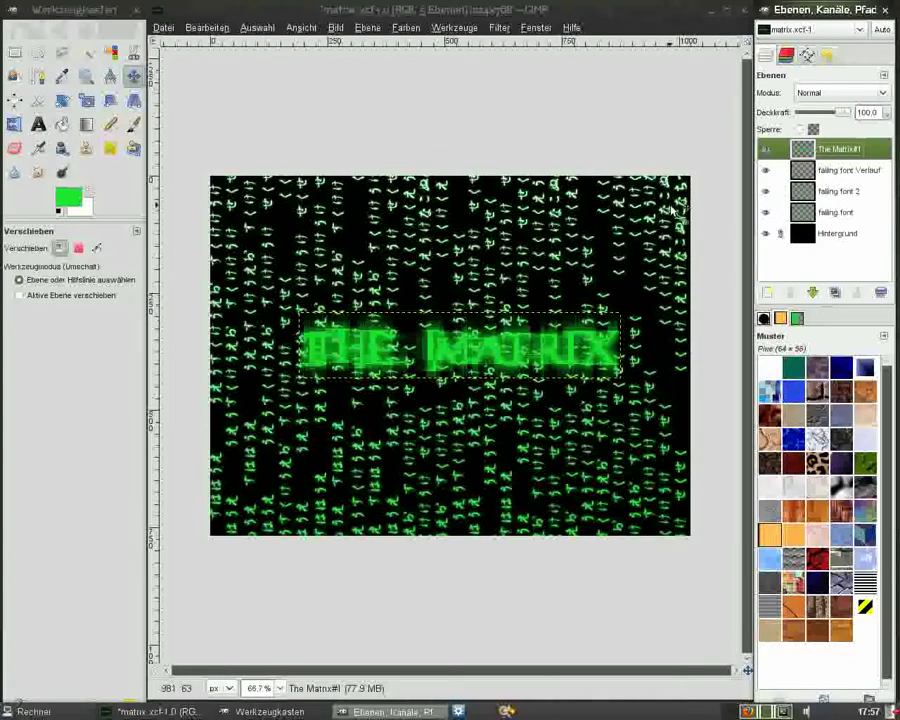
{"action": "right_click", "coordinate": [800, 152]}
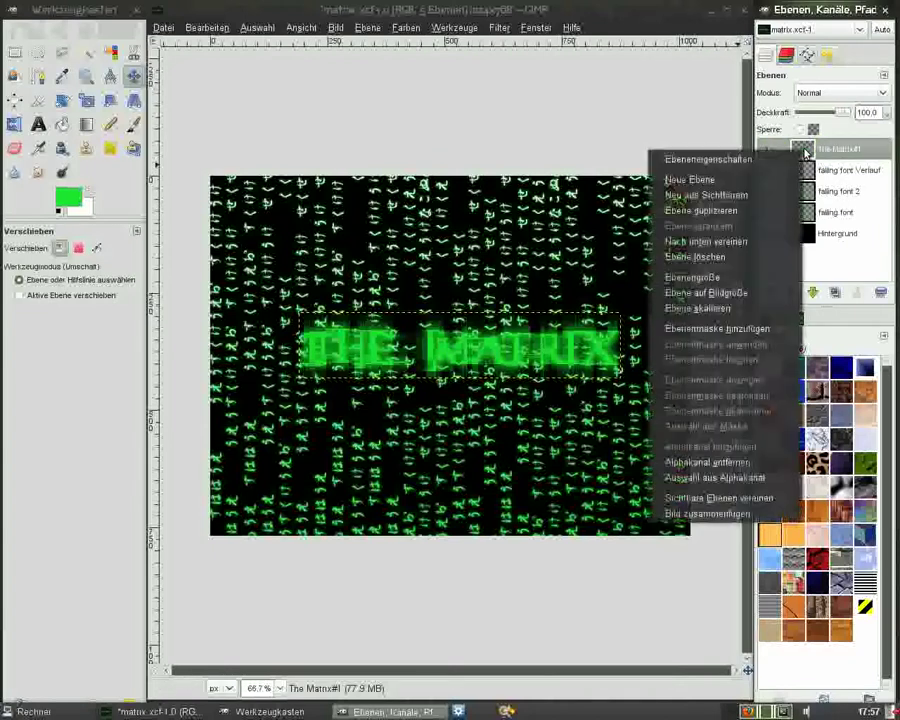
{"action": "left_click", "coordinate": [760, 292]}
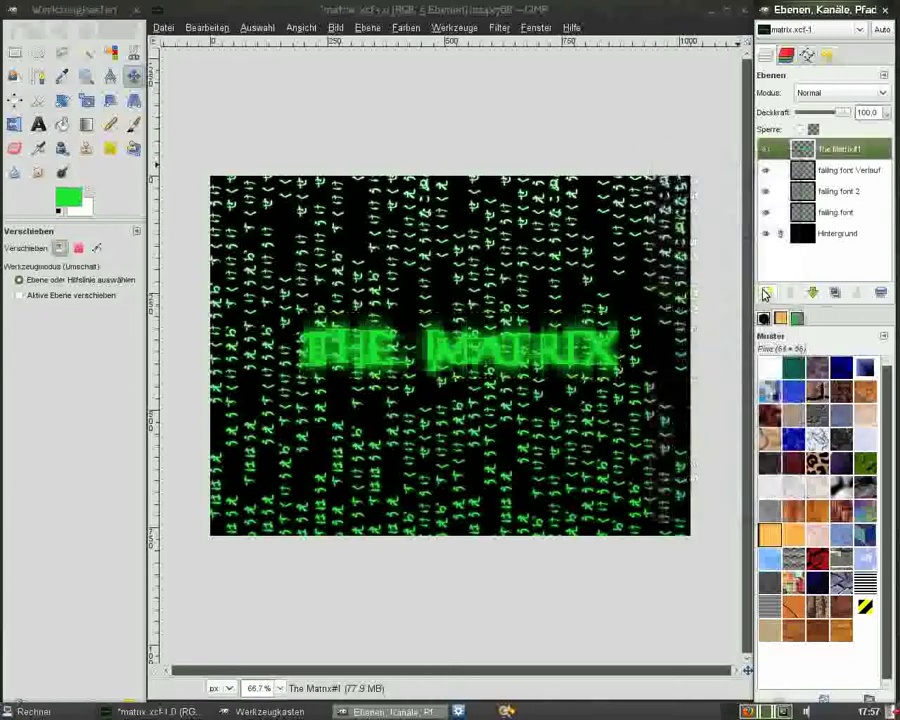
Apply Curves to The Matrix#1, raising the curve's dark end to the middle
{"action": "left_click", "coordinate": [410, 30]}
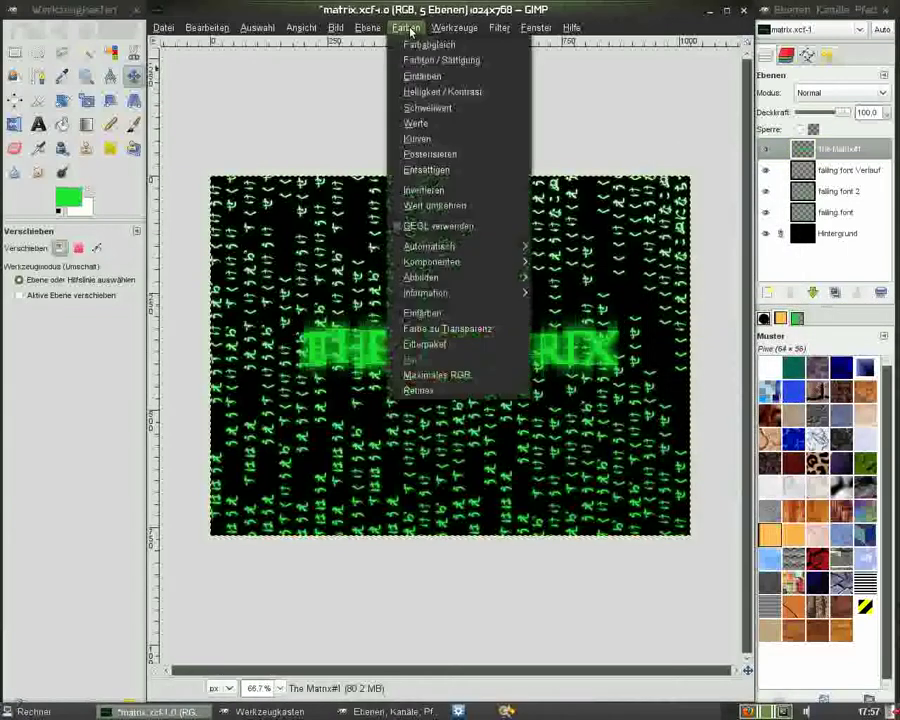
{"action": "left_click", "coordinate": [418, 139]}
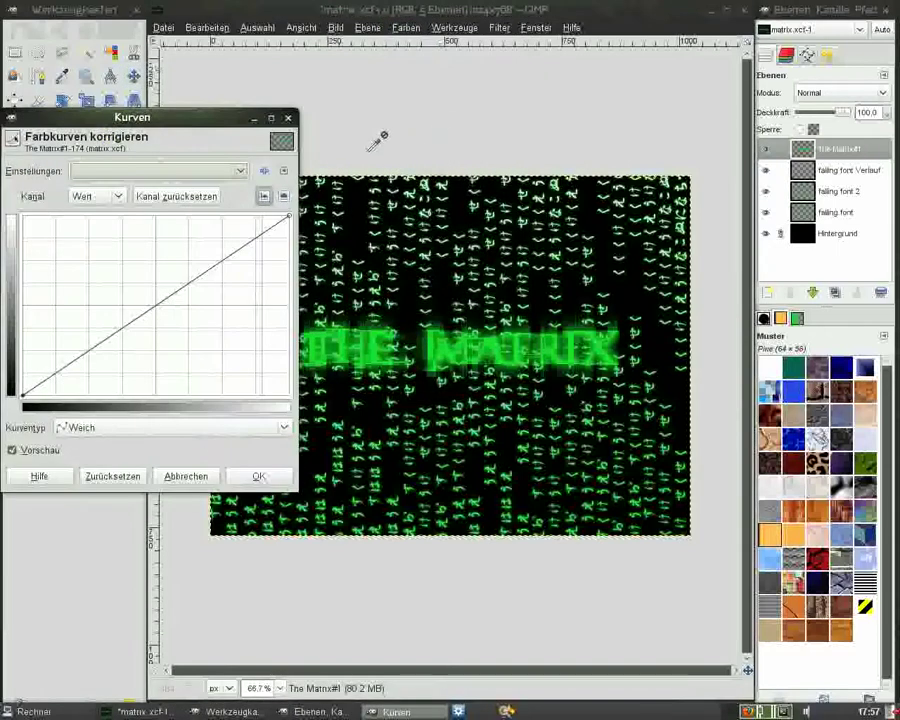
{"action": "left_click_drag", "start_coordinate": [112, 117], "coordinate": [385, 116]}
{"action": "mouse_move", "coordinate": [297, 396]}
{"action": "left_mouse_down"}
{"action": "mouse_move", "coordinate": [383, 356]}
{"action": "mouse_move", "coordinate": [408, 312]}
{"action": "mouse_move", "coordinate": [427, 305]}
{"action": "left_mouse_up"}
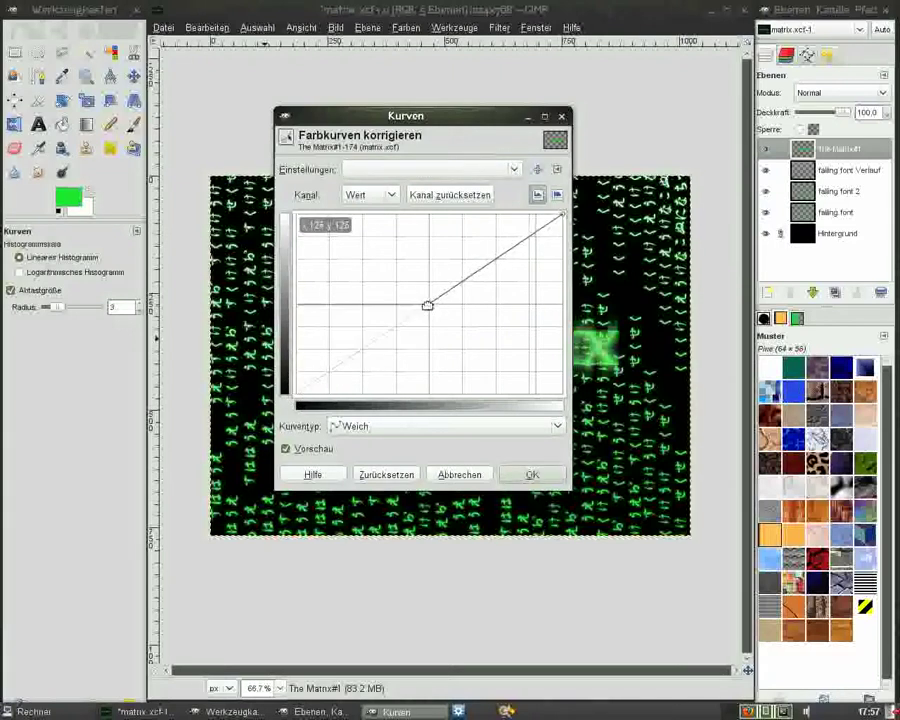
{"action": "mouse_move", "coordinate": [446, 115]}
{"action": "left_mouse_down"}
{"action": "mouse_move", "coordinate": [239, 130]}
{"action": "mouse_move", "coordinate": [247, 107]}
{"action": "mouse_move", "coordinate": [287, 105]}
{"action": "left_mouse_up"}
{"action": "left_click", "coordinate": [368, 459]}
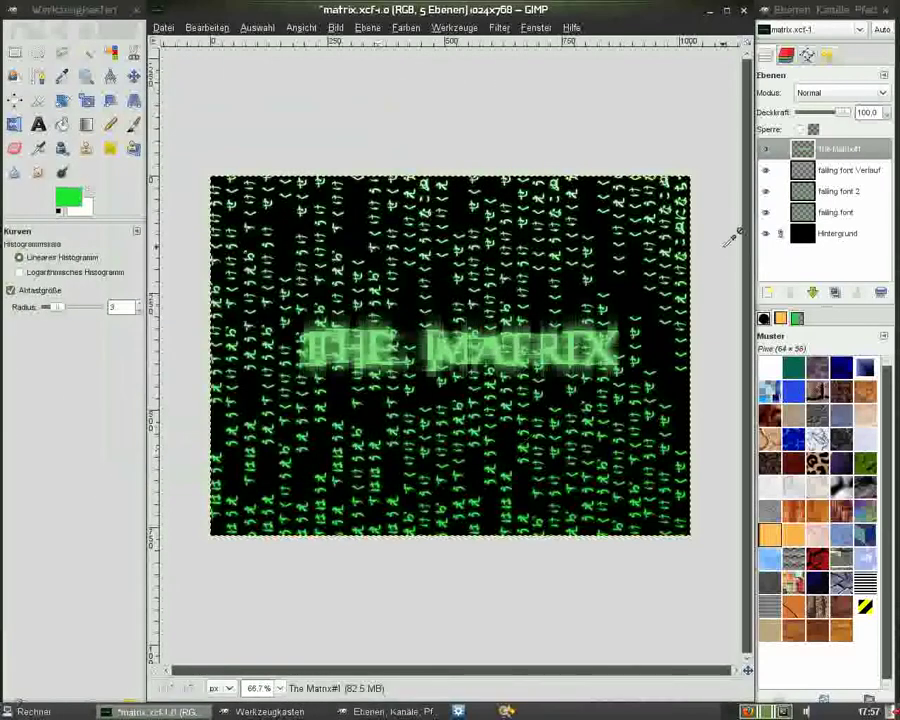
Create a transparent layer named 'Verlauf' and set the foreground colour to black
{"action": "left_click", "coordinate": [768, 294]}
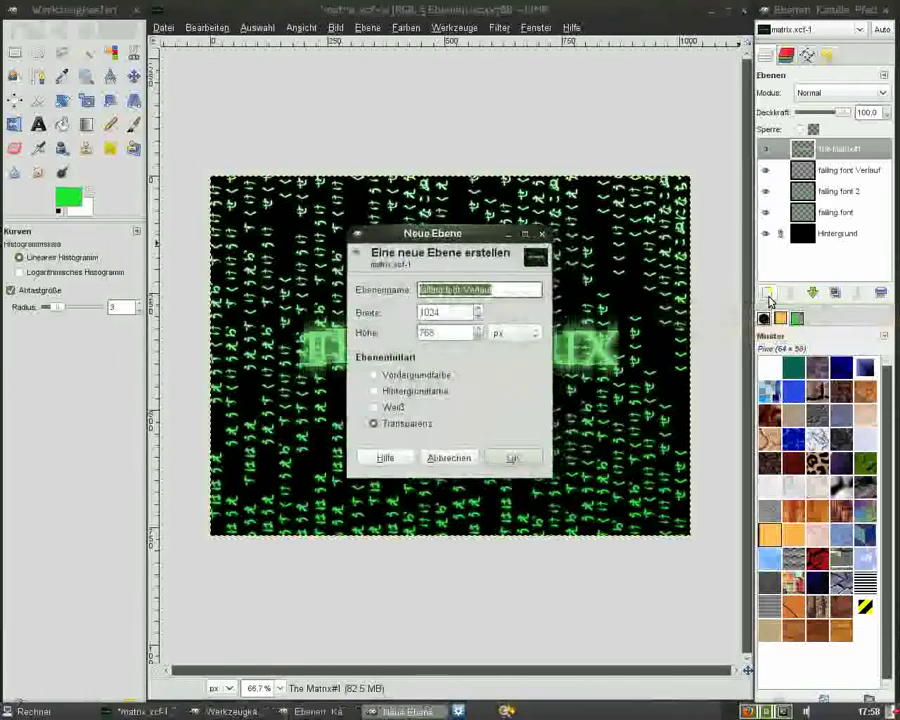
{"action": "left_click", "coordinate": [462, 291]}
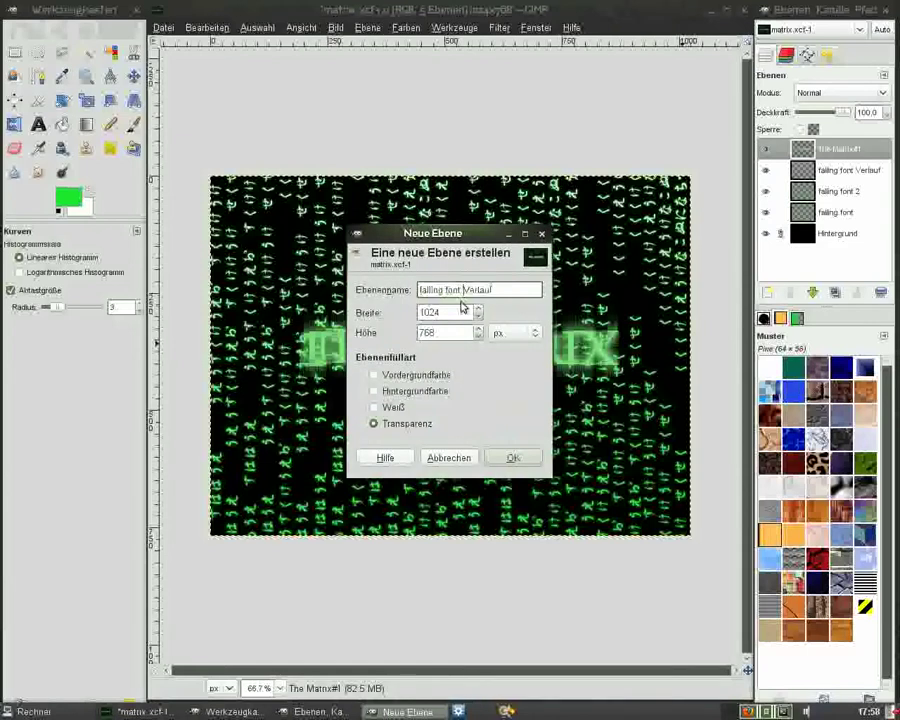
{"action": "key", "text": "BackSpace"}
{"action": "key", "text": "BackSpace"}
{"action": "key", "text": "BackSpace"}
{"action": "key", "text": "BackSpace"}
{"action": "key", "text": "BackSpace"}
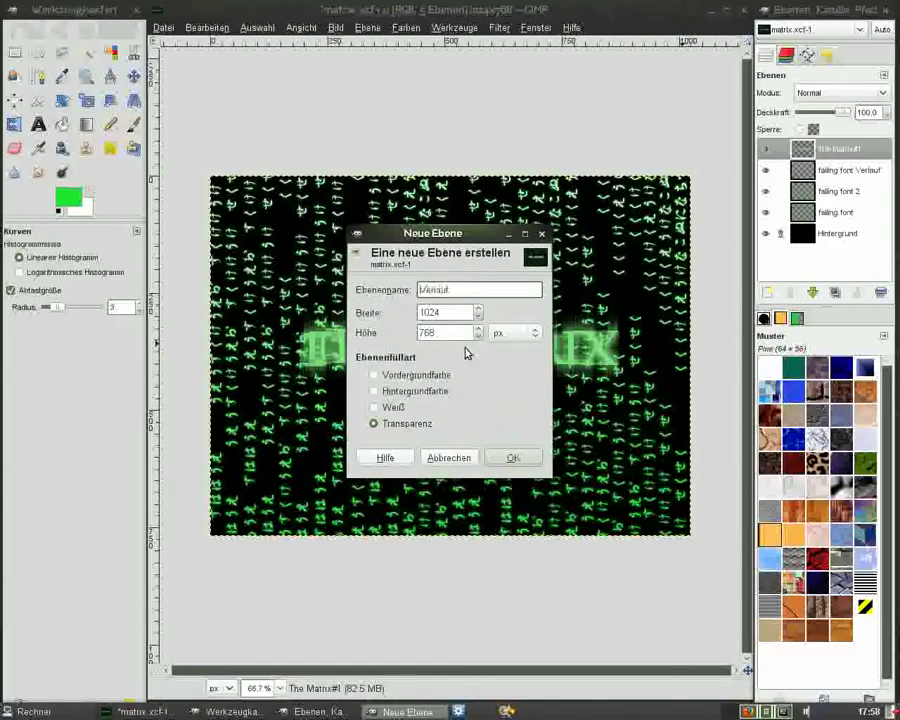
{"action": "left_click", "coordinate": [508, 457]}
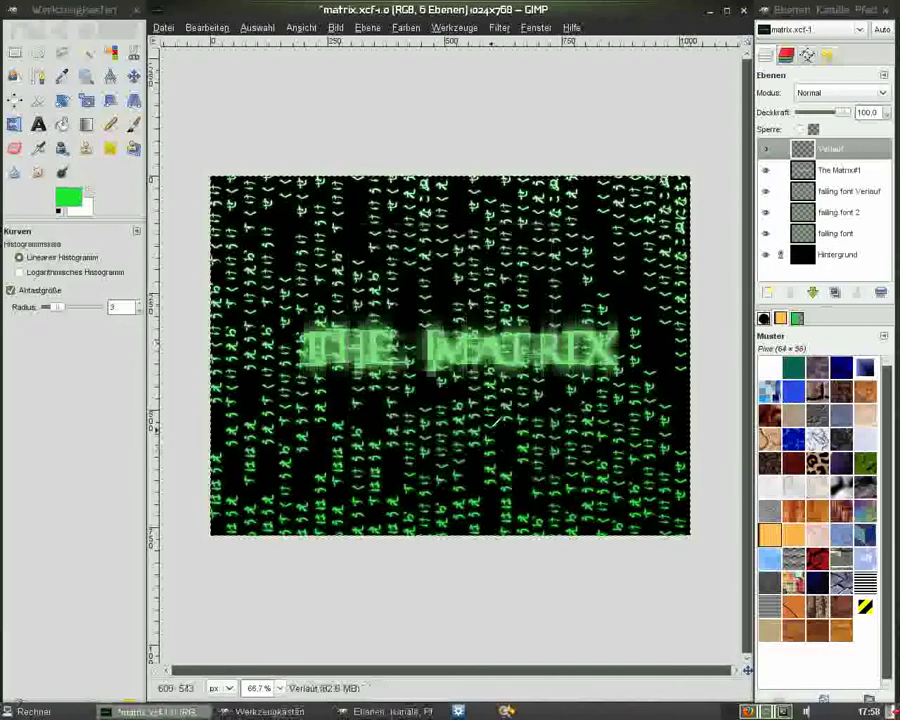
{"action": "left_click", "coordinate": [70, 205]}
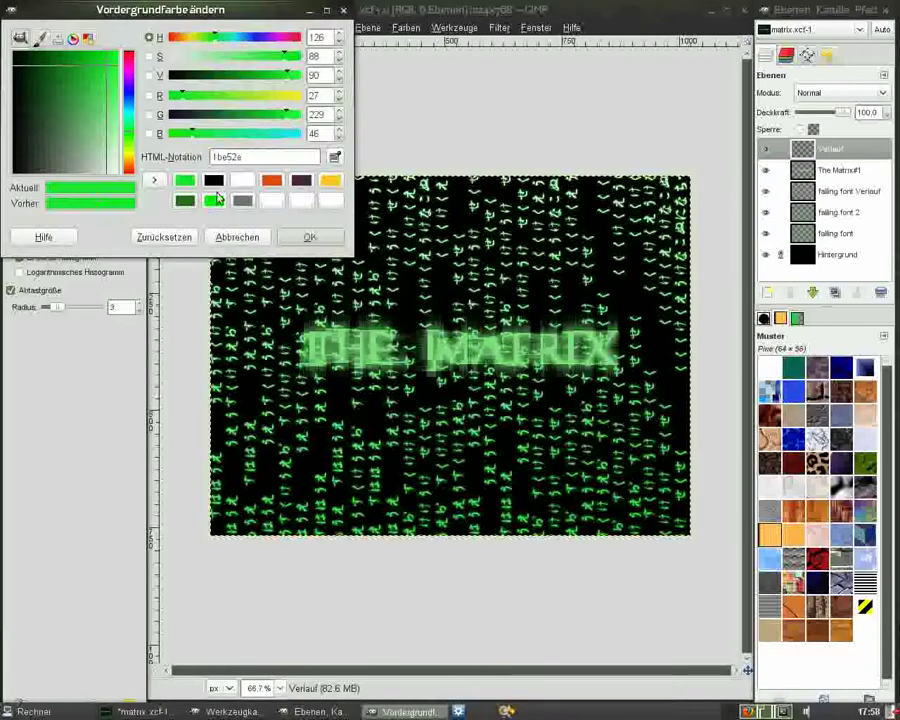
{"action": "left_click", "coordinate": [213, 180]}
{"action": "left_click", "coordinate": [308, 240]}
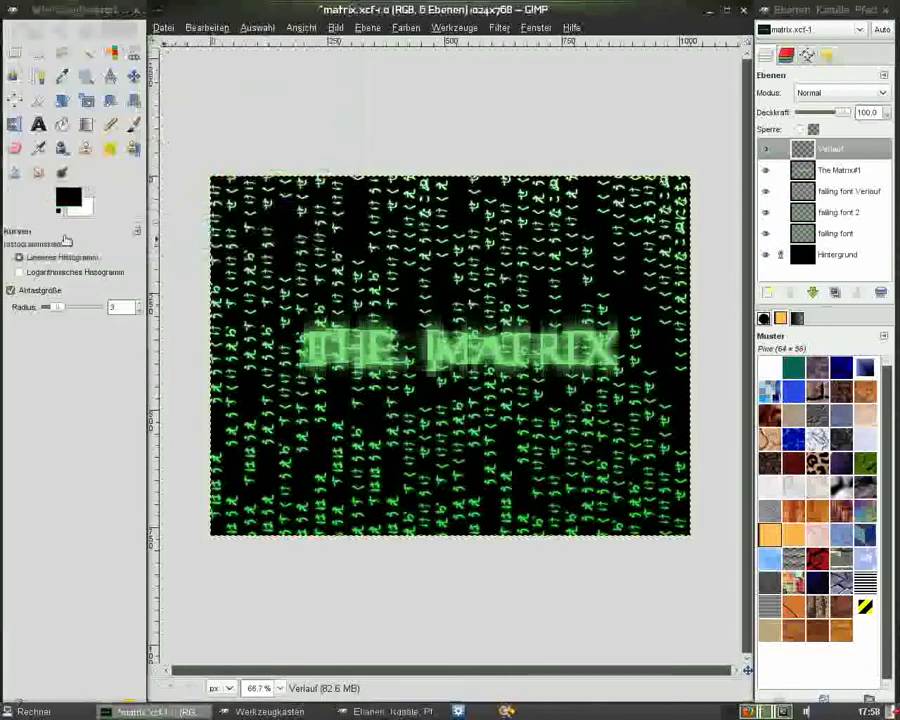
Draw a black radial gradient from the image centre and lower Verlauf below The Matrix#1
{"action": "left_click", "coordinate": [86, 126]}
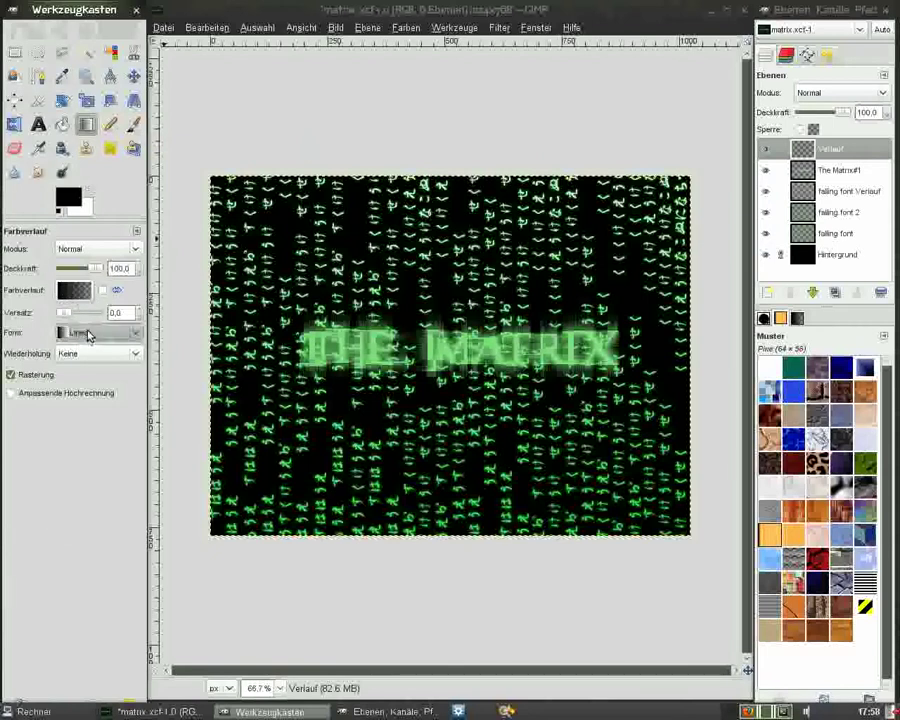
{"action": "left_click", "coordinate": [88, 333]}
{"action": "left_click", "coordinate": [88, 369]}
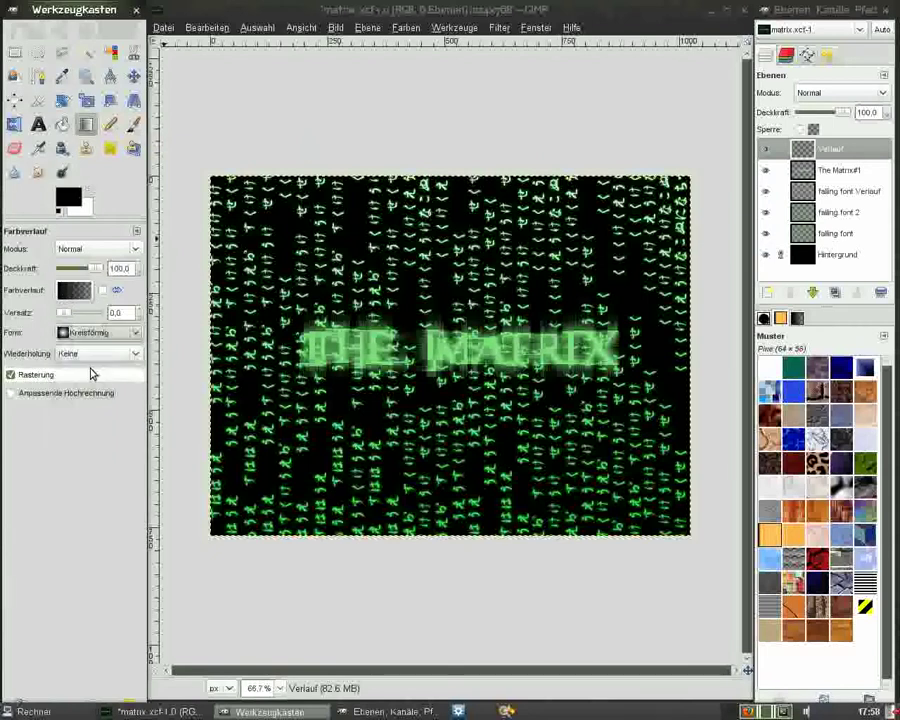
{"action": "left_click_drag", "start_coordinate": [448, 348], "coordinate": [604, 478]}
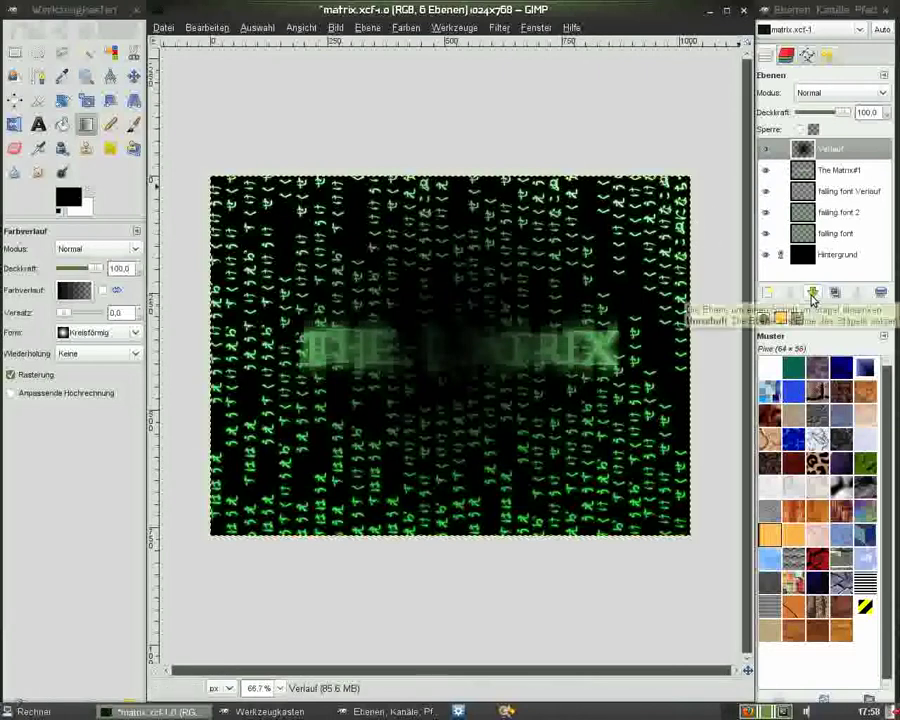
{"action": "left_click", "coordinate": [812, 293]}
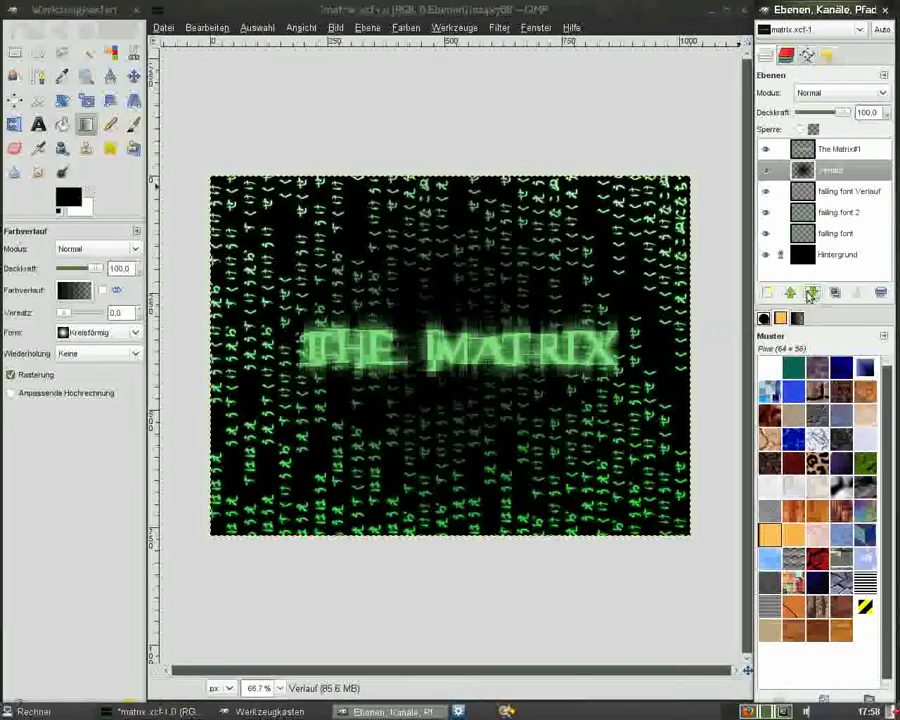